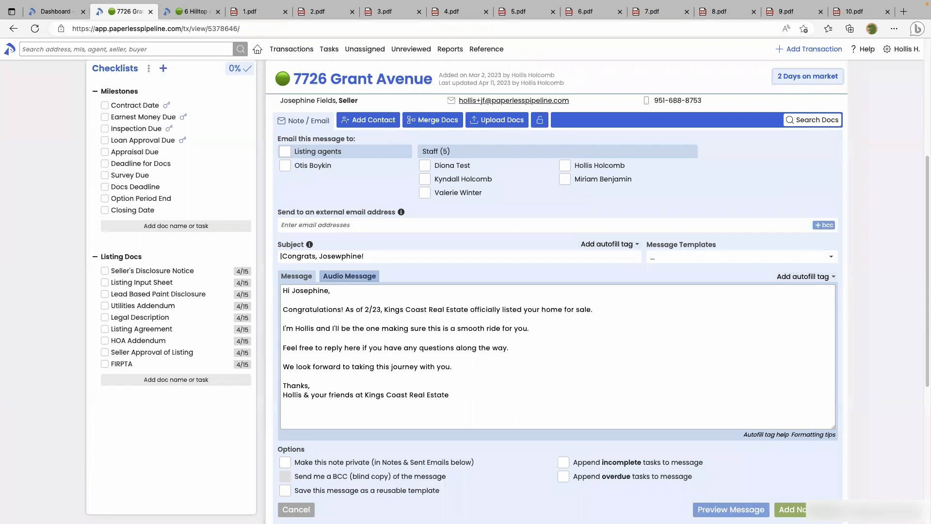
click(796, 262)
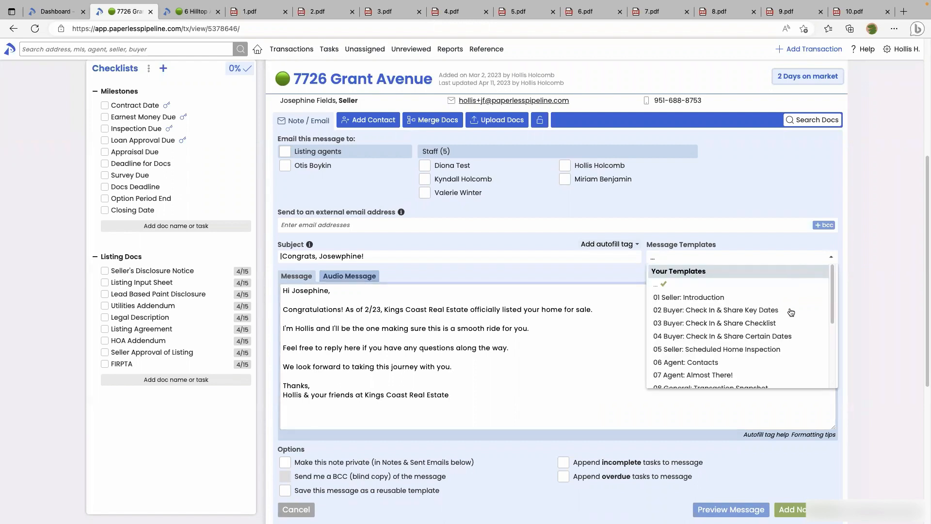
scroll(790, 322, down, 1)
scroll(790, 322, down, 1)
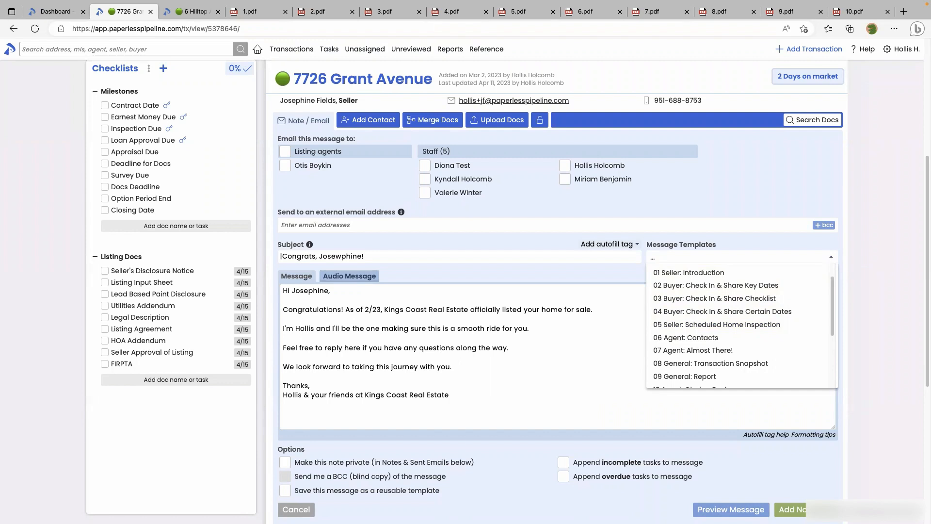
click(525, 388)
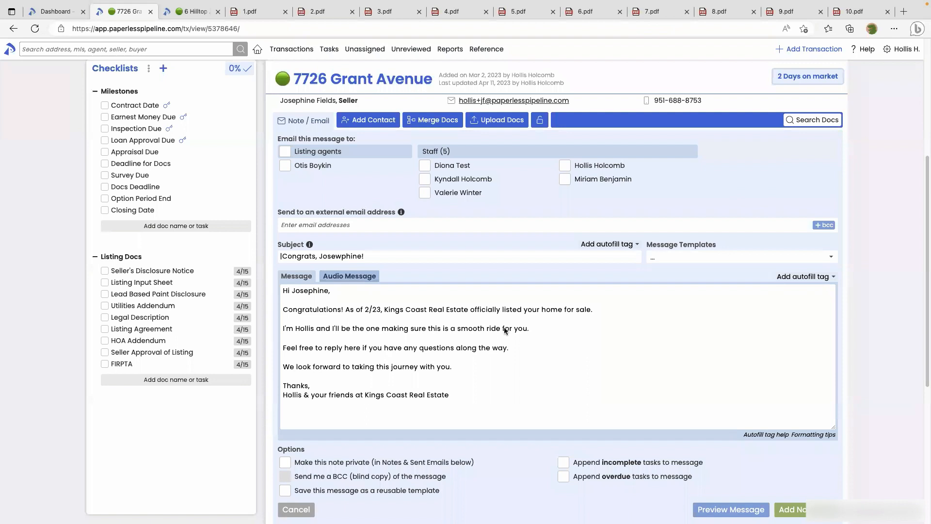
Mark the seller email to be saved as a reusable template named 'Intro to Seller'
click(377, 328)
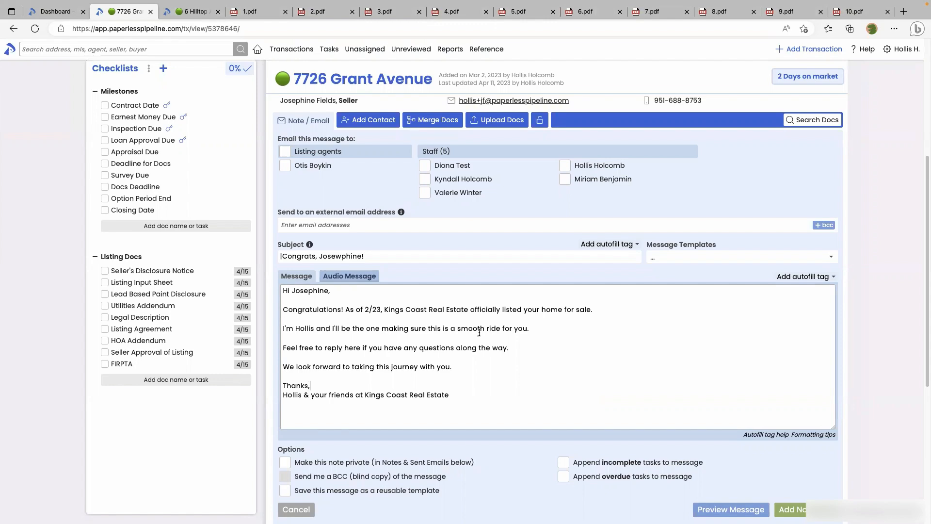
scroll(479, 332, down, 2)
click(285, 422)
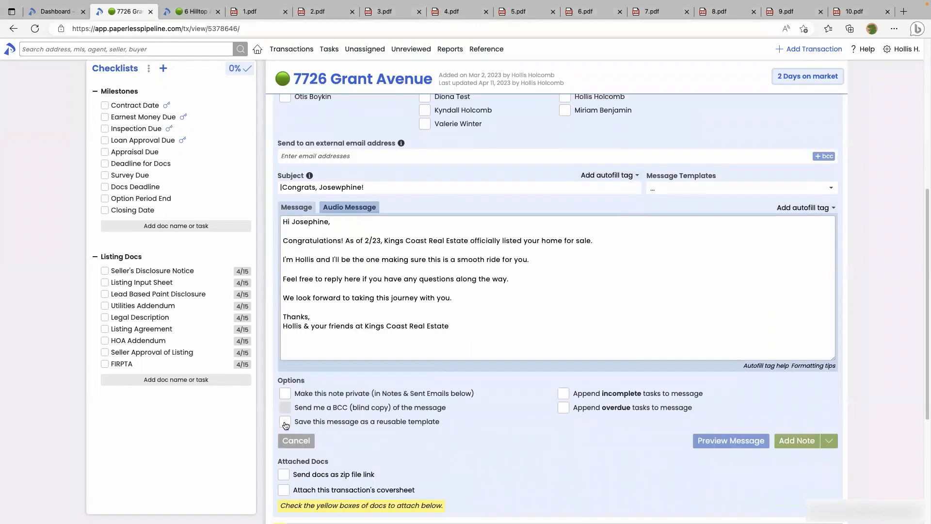
drag(295, 424, 445, 425)
click(448, 424)
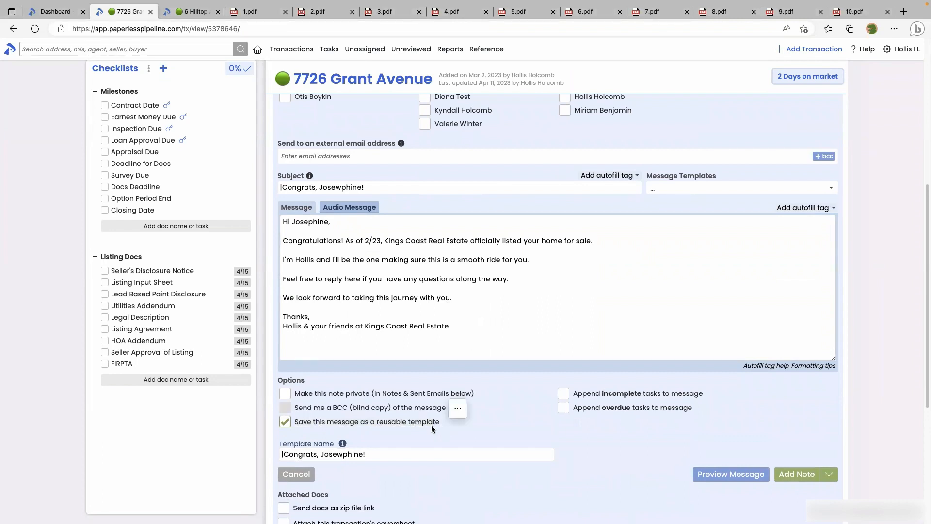
click(373, 453)
drag(374, 453, 265, 452)
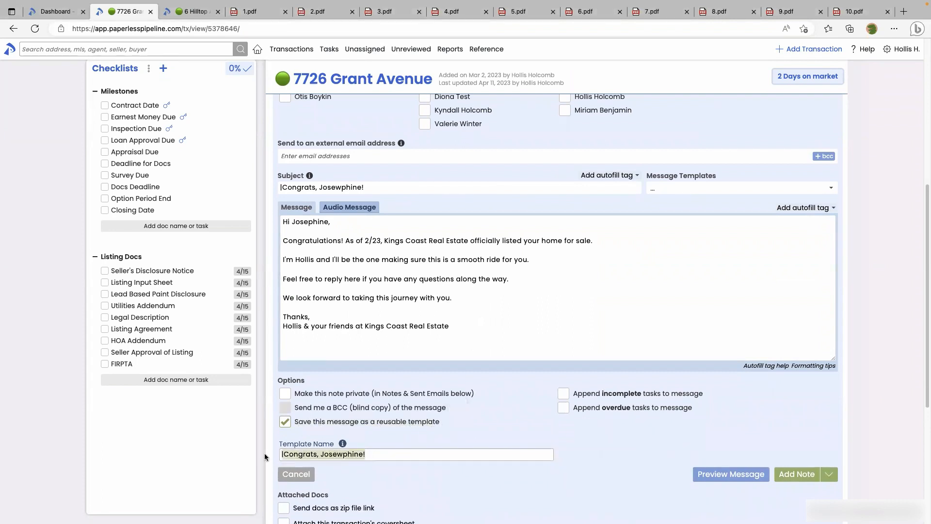
text(Intro to Seller)
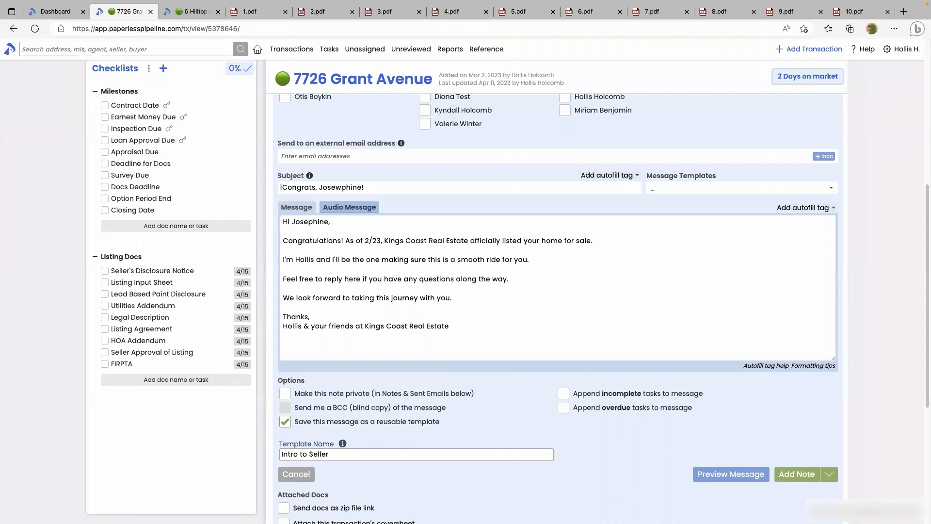
Replace the seller's name in the subject with the {{seller first name}} tag, giving 'Congrats, {{seller first name}}!'
click(457, 325)
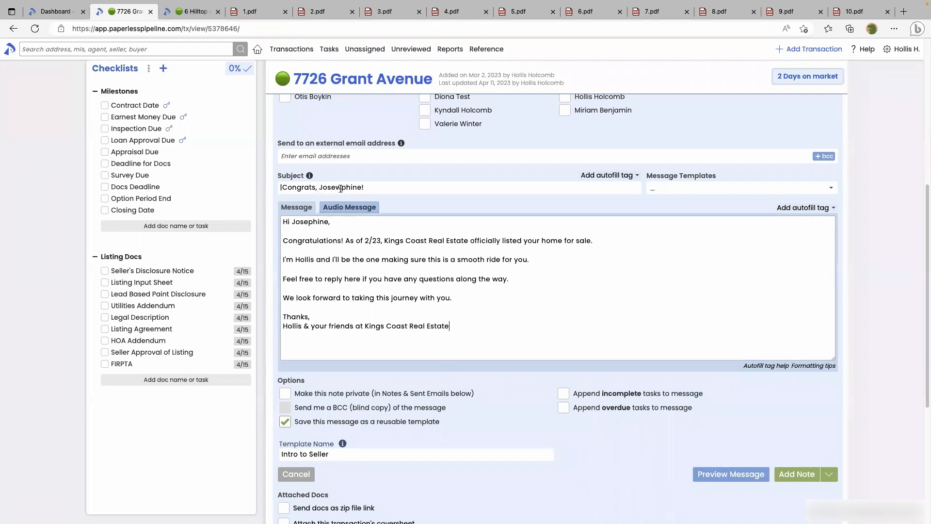
drag(320, 188, 361, 188)
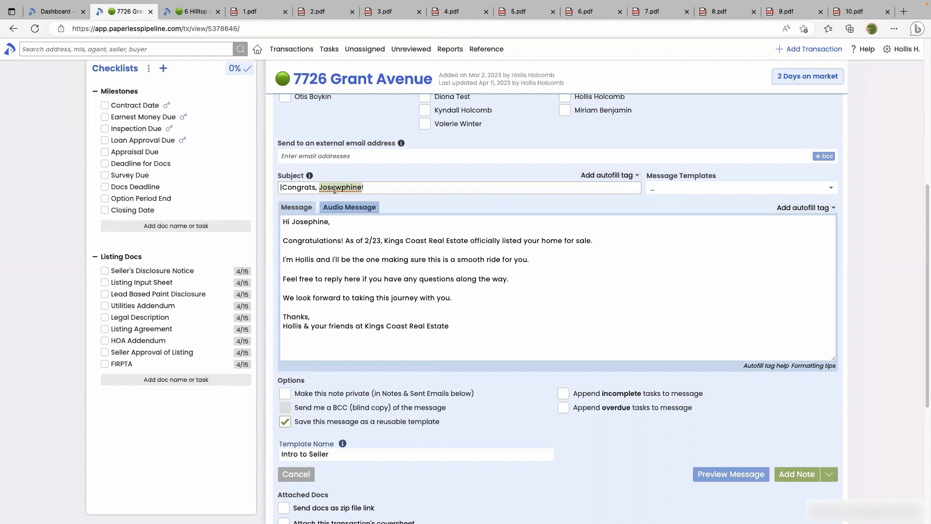
key(BackSpace)
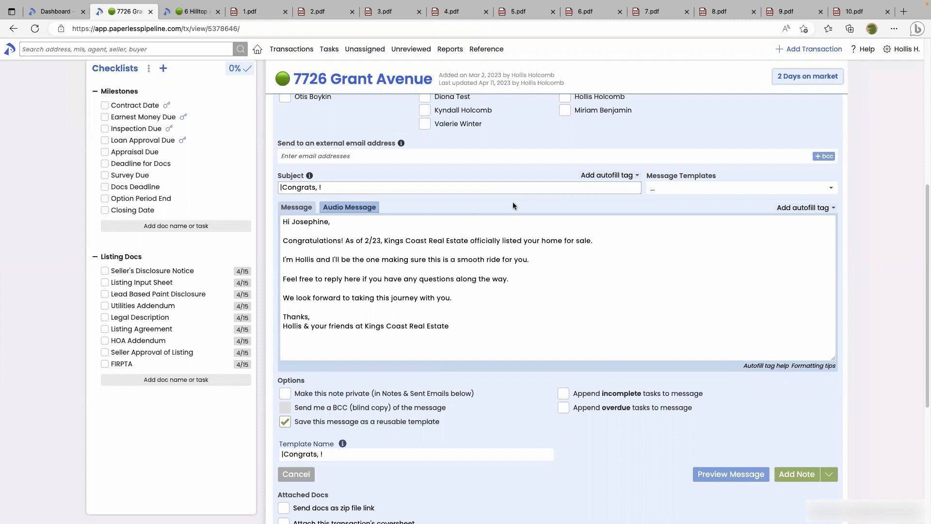
click(603, 179)
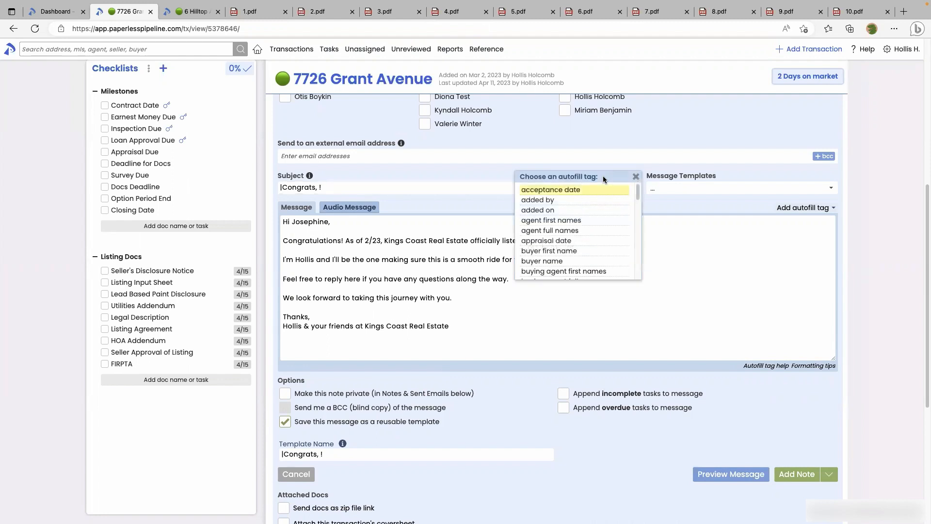
text(seller)
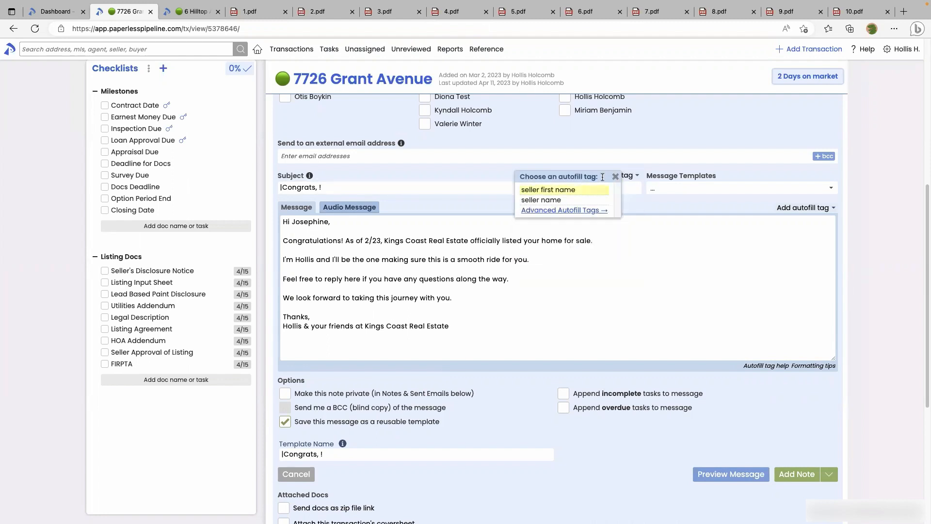
click(573, 190)
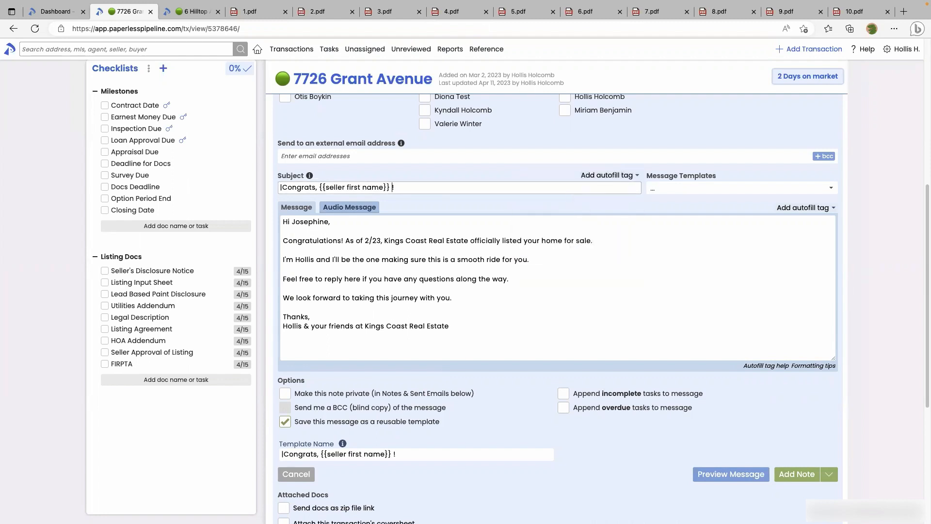
key(BackSpace)
Paste the {{seller first name}} tag over the seller's name in the greeting
drag(319, 188, 390, 188)
key(super+c)
drag(290, 224, 328, 224)
key(super+v)
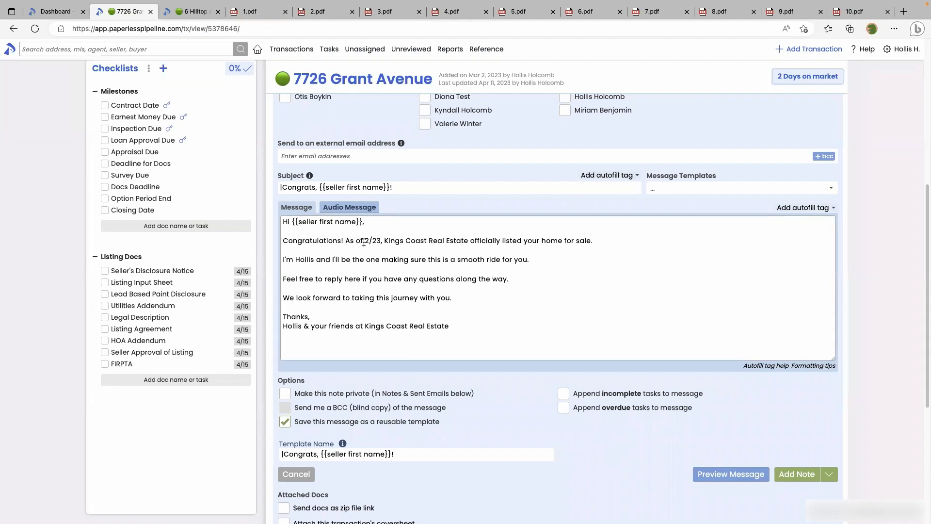
drag(364, 242, 378, 244)
Replace the date 2/23 with the {{listing date}} autofill tag
click(799, 207)
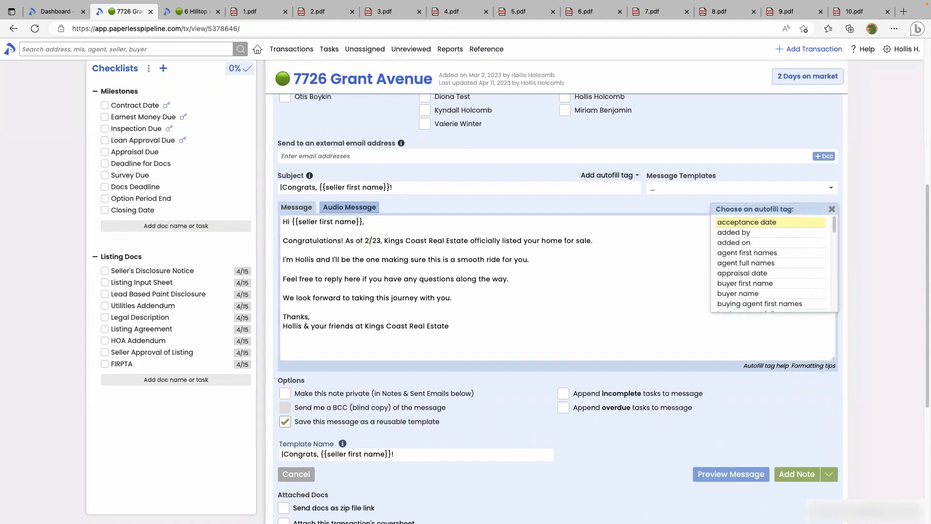
text(listing)
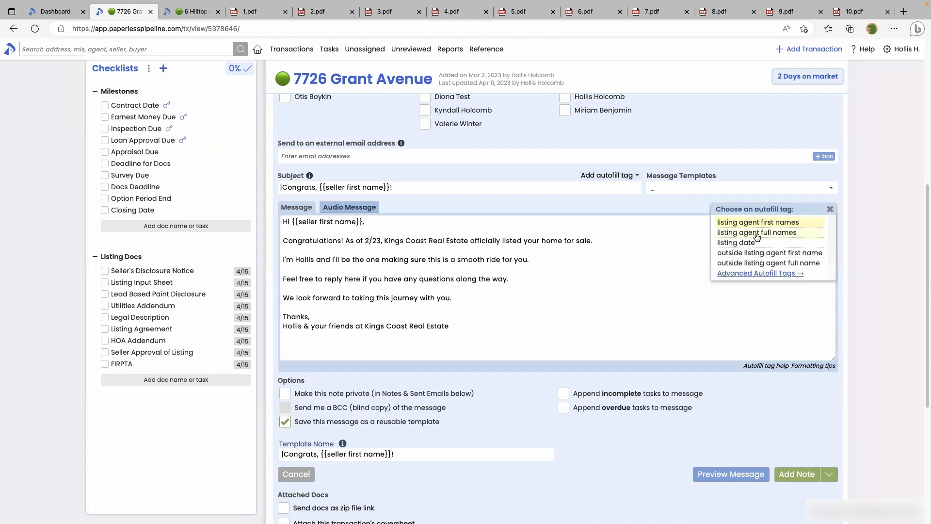
click(755, 243)
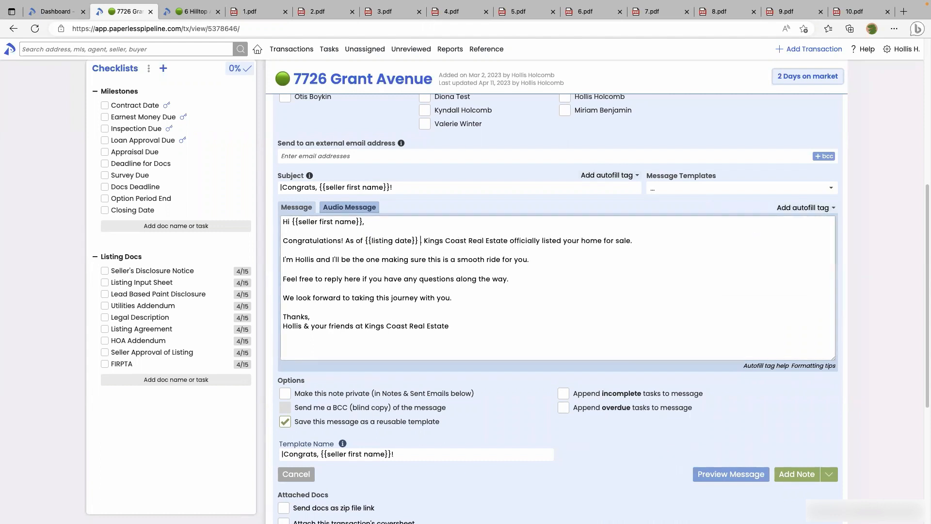
key(BackSpace)
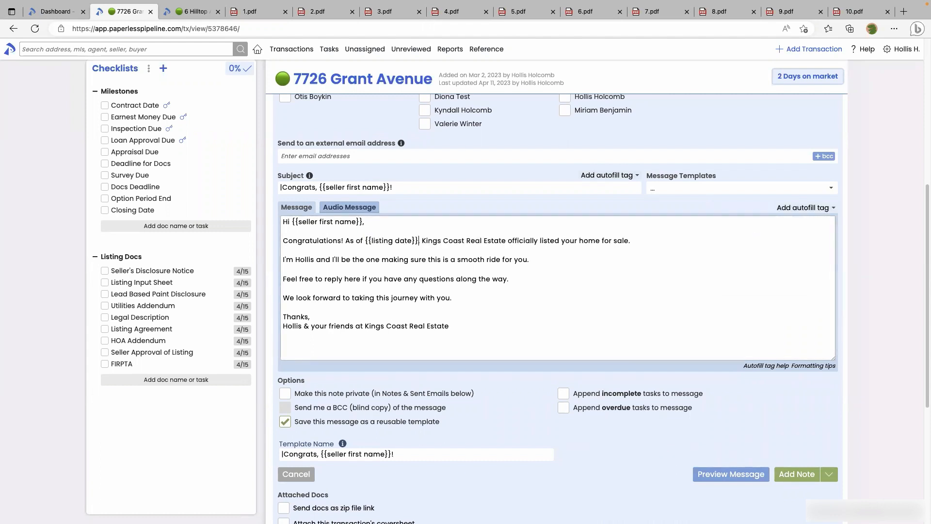
Swap the sender's name in the third line for the {{sender first name}} tag
click(295, 260)
double_click(309, 259)
click(301, 261)
drag(295, 261, 313, 263)
click(785, 209)
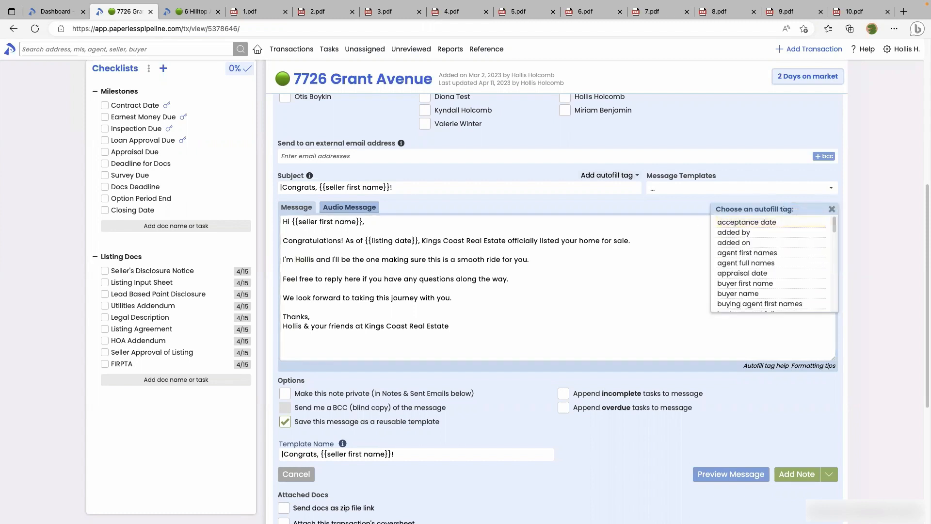
text(sen)
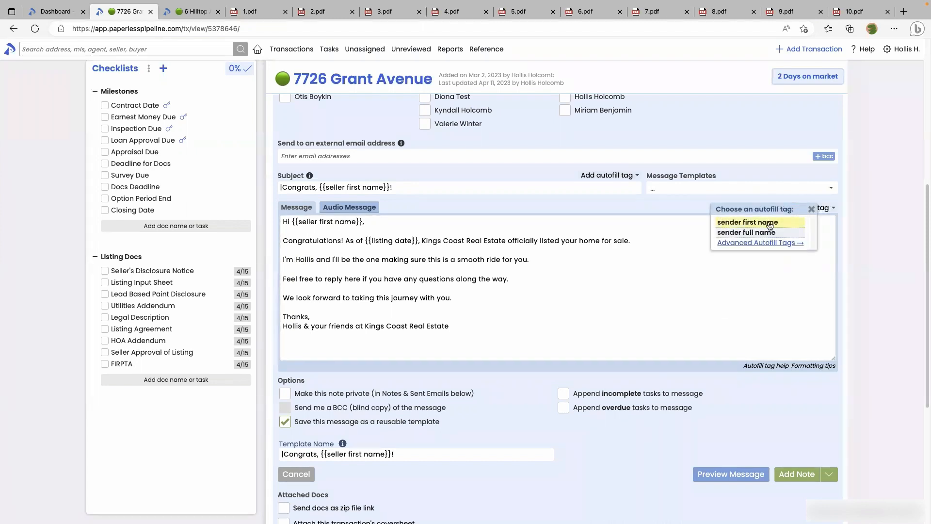
key(Return)
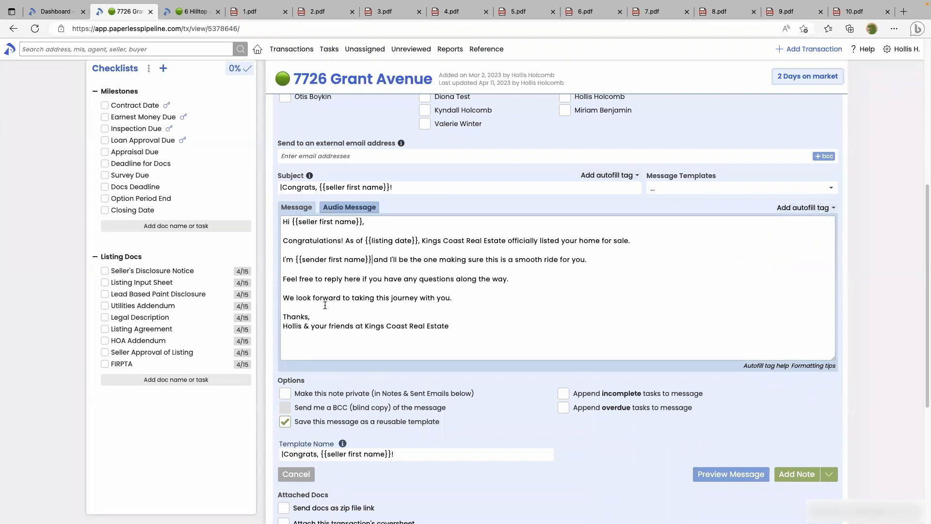
Replace the sender's name in the signature with the {{sender first name}} tag
drag(303, 327, 281, 328)
key(BackSpace)
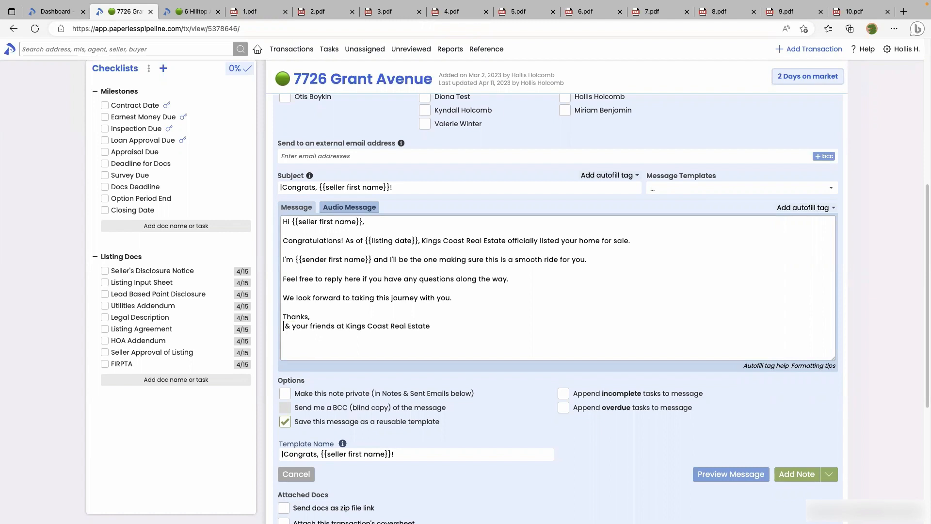
click(793, 208)
text(sender)
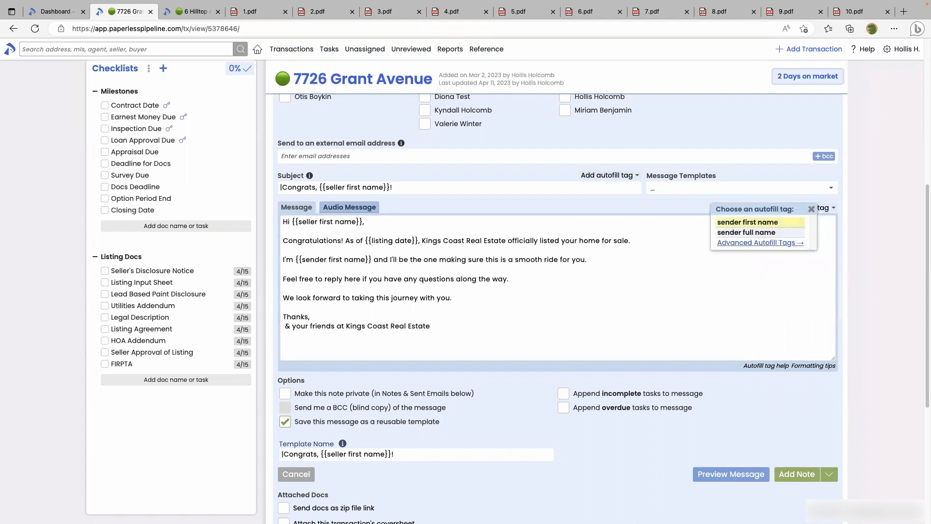
click(784, 222)
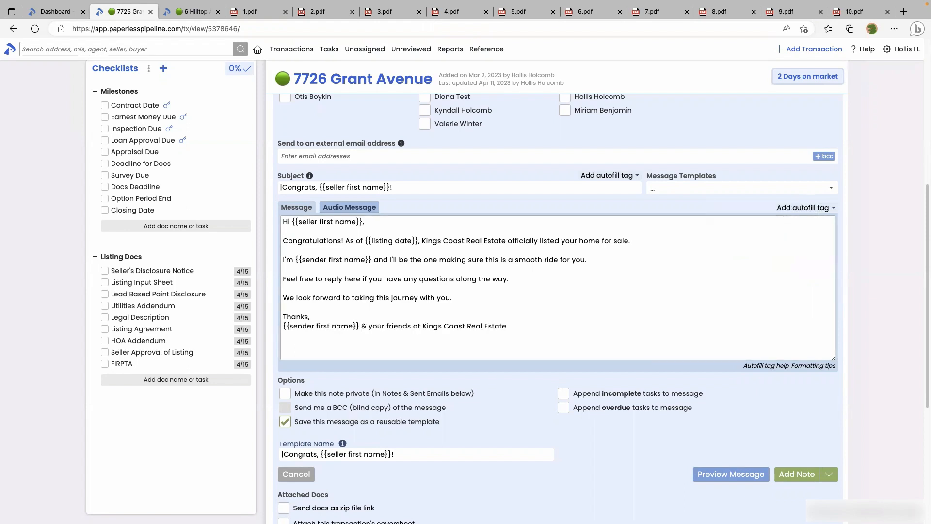
Preview the templated message with real values, then compare it against the sent-email 1.pdf
click(730, 473)
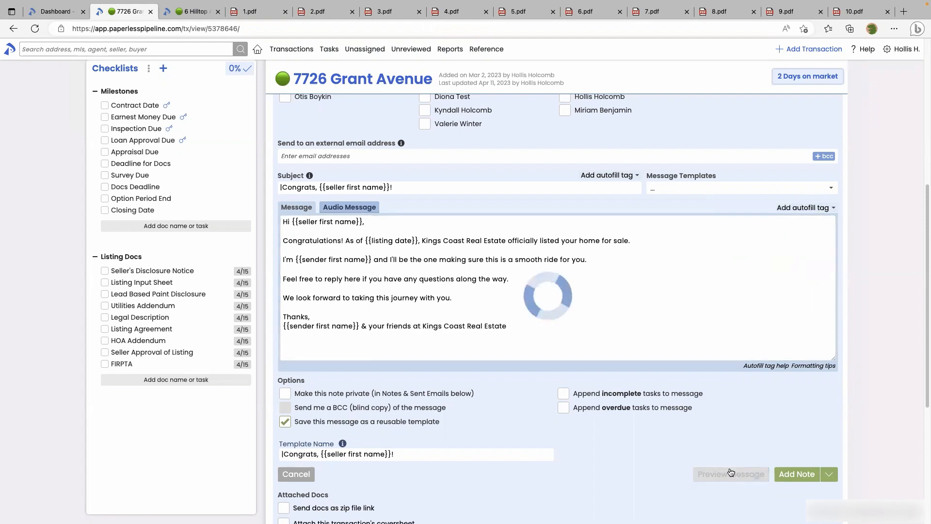
scroll(568, 364, down, 1)
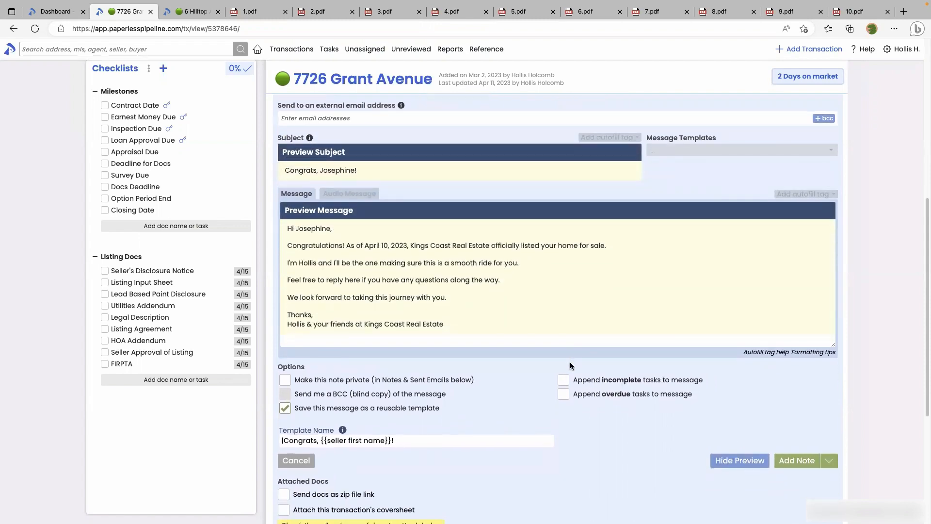
click(252, 11)
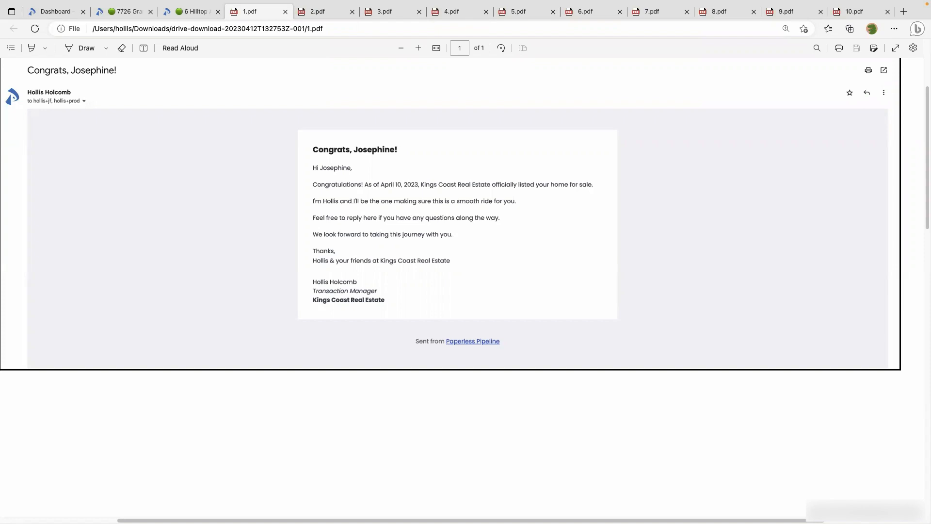
click(201, 14)
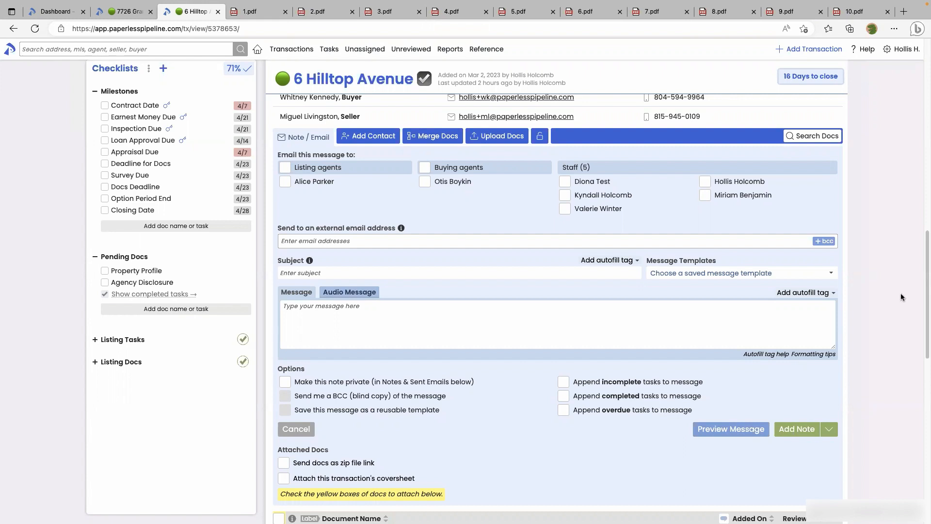
Open the Message Templates list and clear its filter to show all saved templates
click(727, 274)
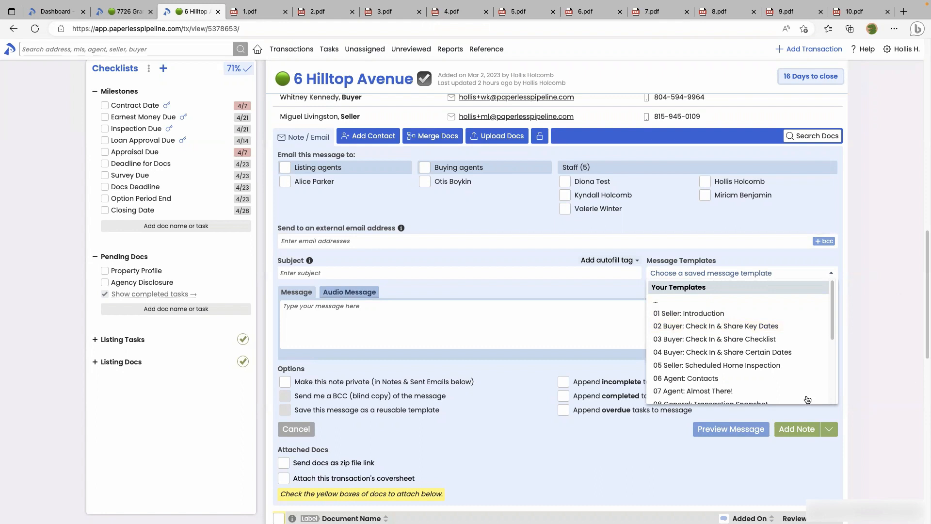
click(667, 333)
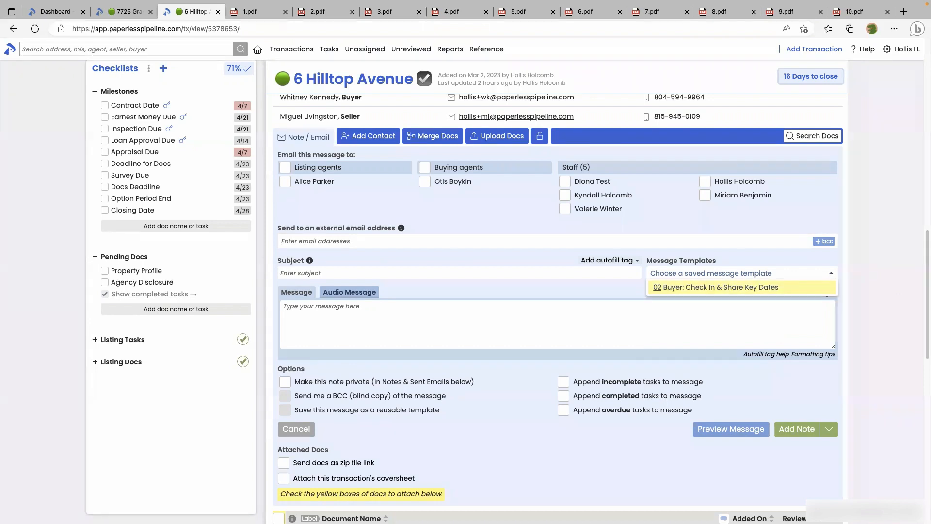
key(BackSpace)
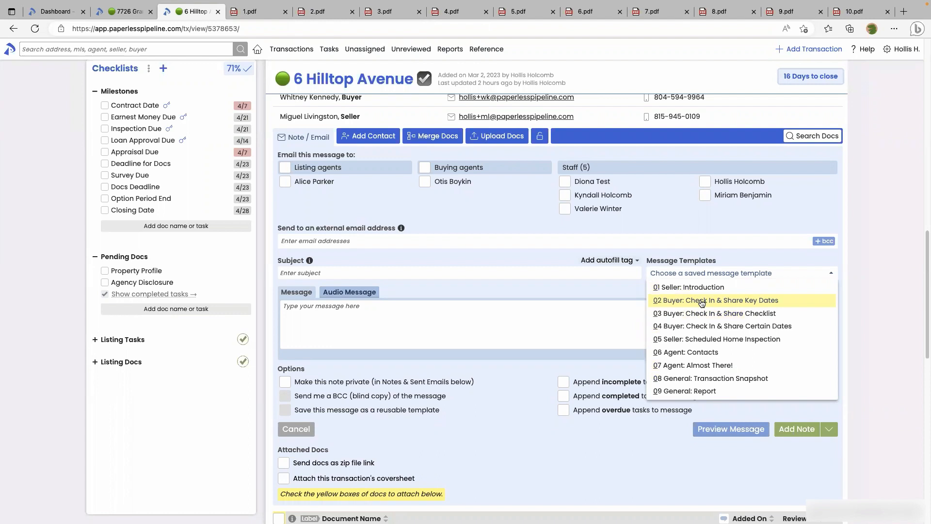
Apply '02 Buyer: Check In & Share Key Dates', enlarge the message box, and highlight its sender and agent tags
click(674, 301)
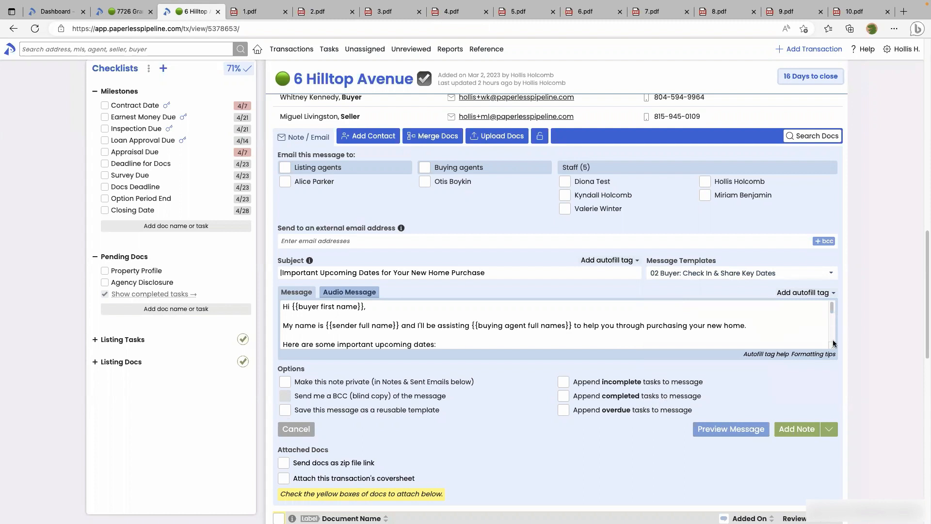
drag(834, 343, 833, 443)
scroll(696, 377, down, 1)
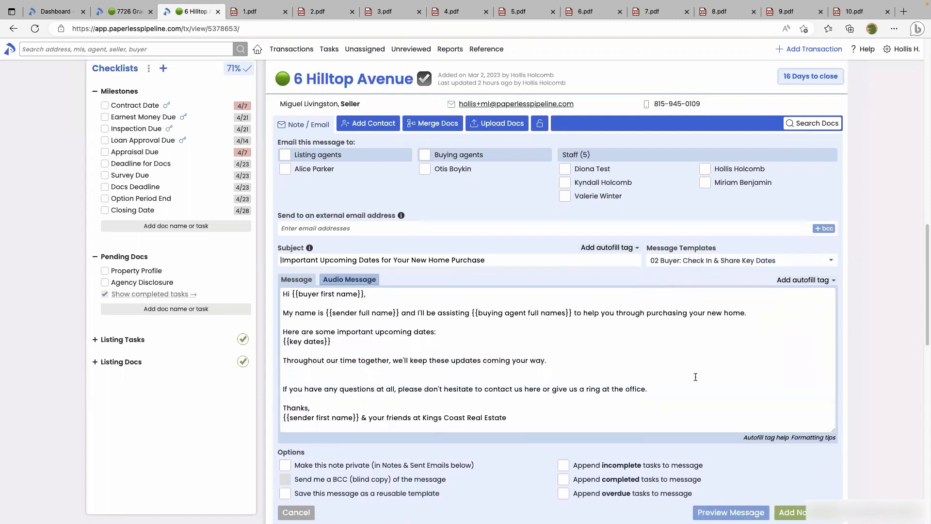
scroll(696, 377, down, 1)
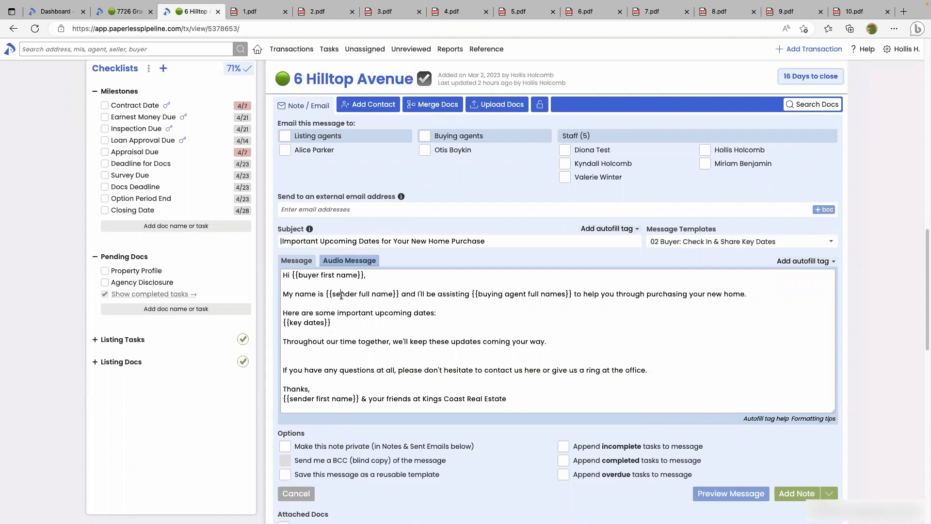
drag(340, 294, 363, 295)
drag(491, 293, 528, 294)
click(518, 296)
scroll(517, 297, up, 7)
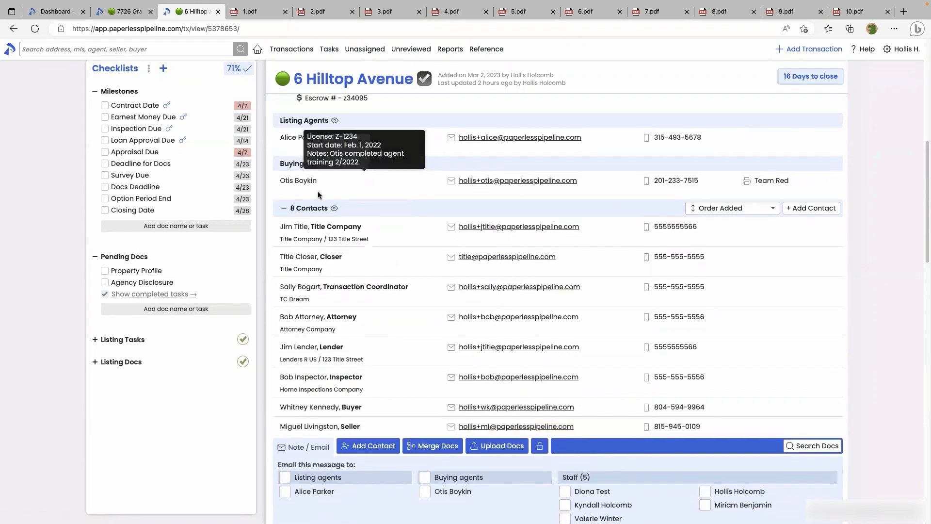
scroll(420, 326, down, 1)
scroll(420, 325, down, 7)
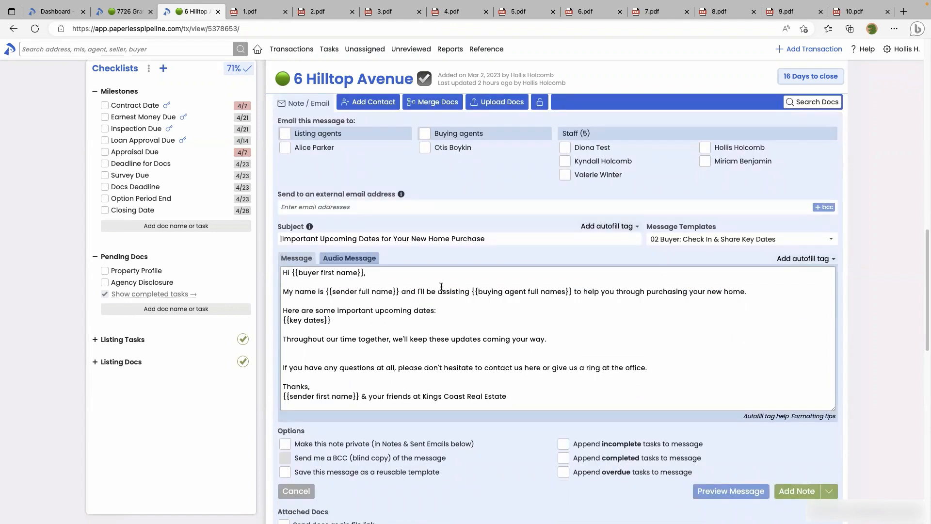
drag(331, 320, 285, 322)
click(713, 490)
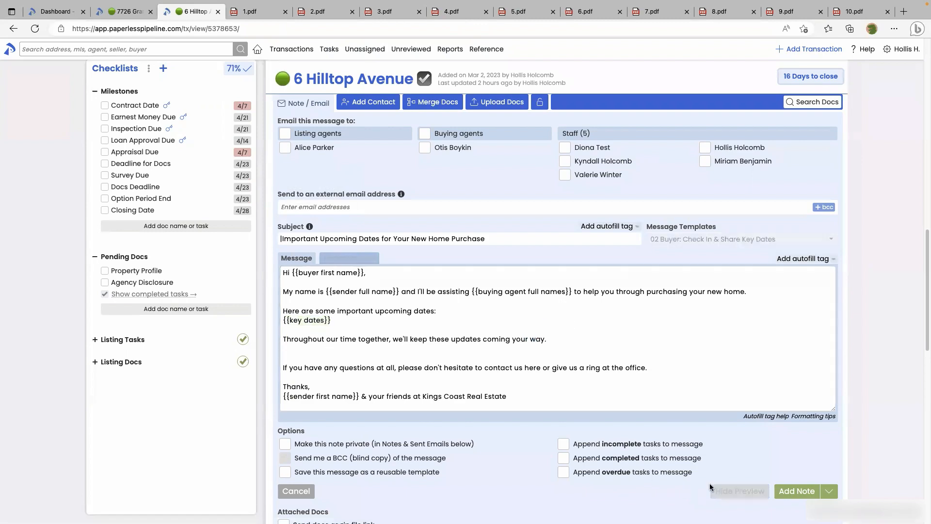
scroll(552, 409, down, 1)
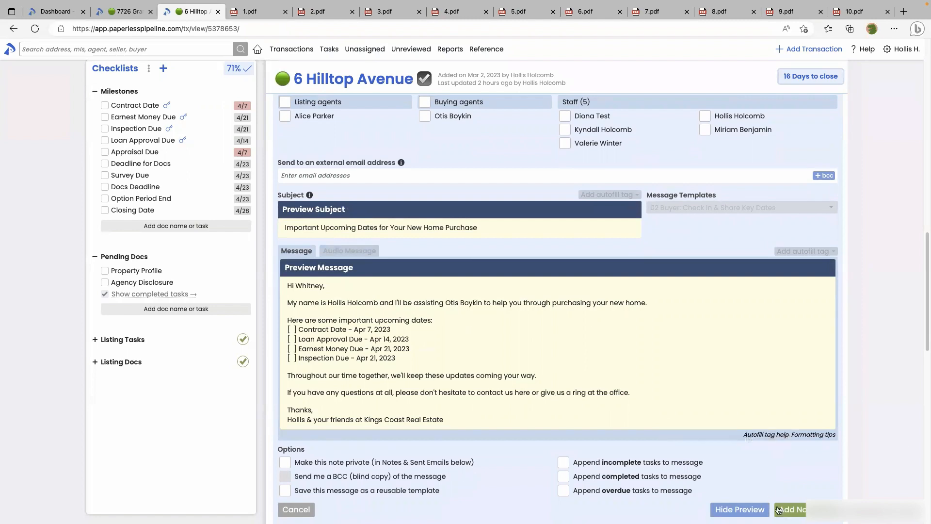
click(739, 509)
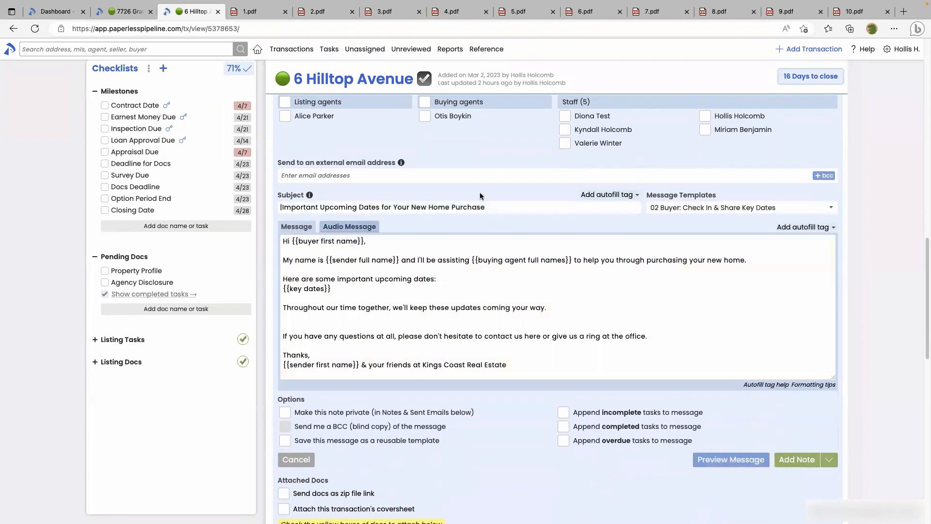
click(328, 13)
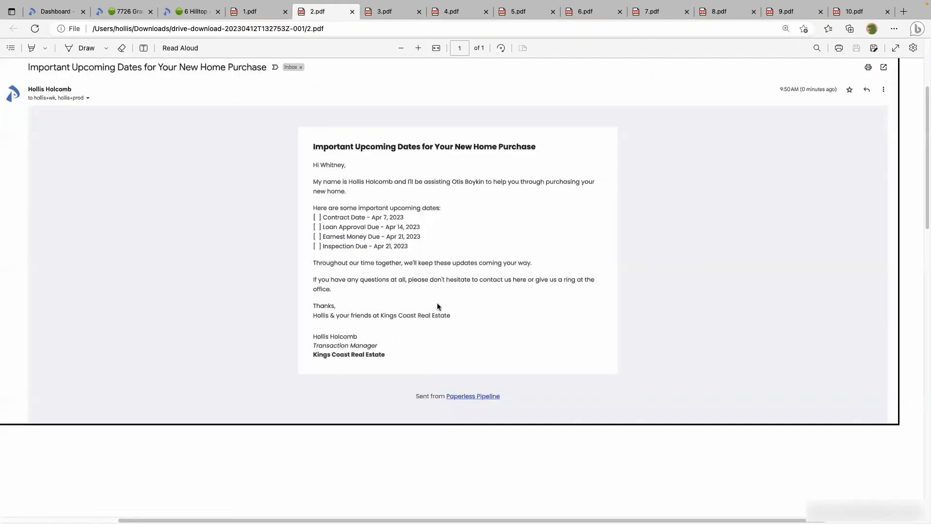
click(189, 14)
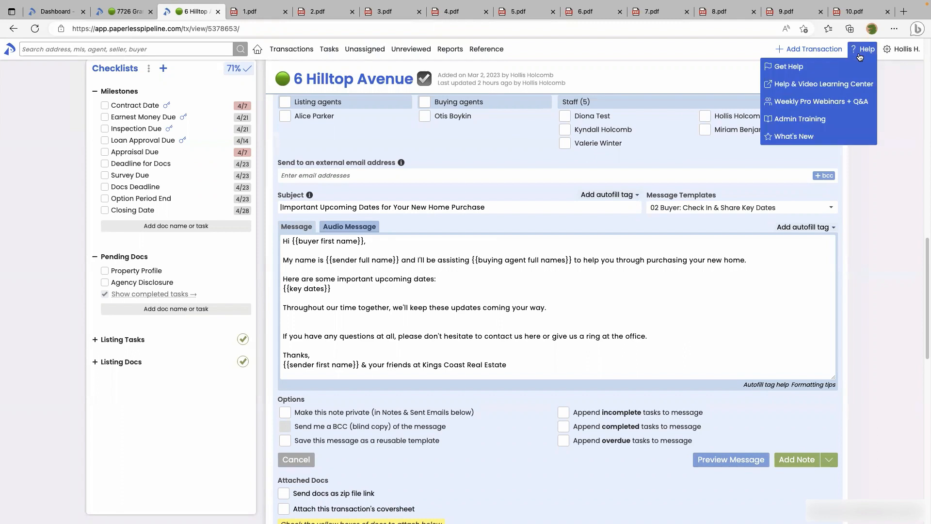
click(828, 64)
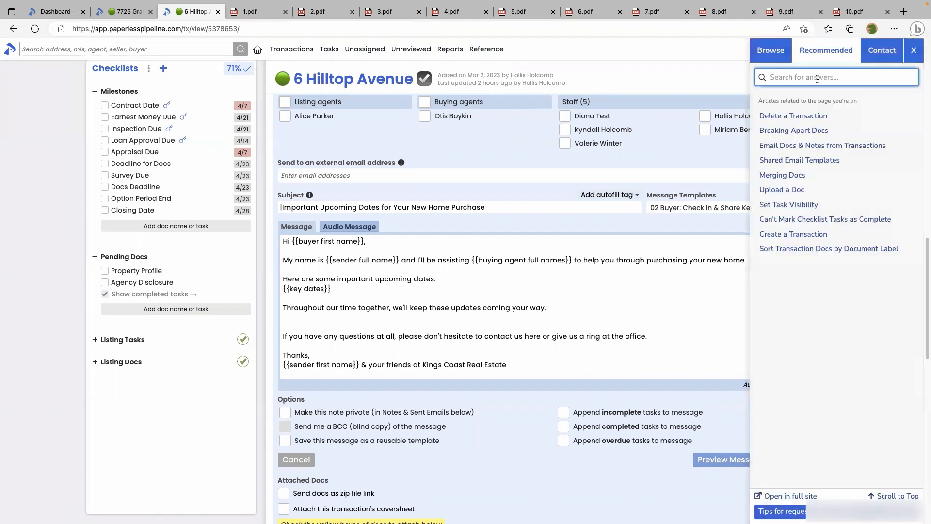
text(key)
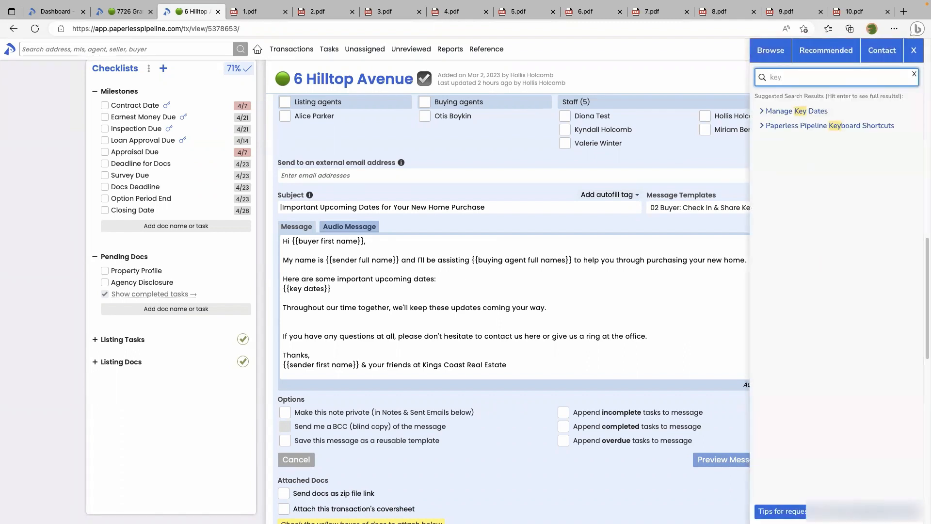
click(805, 111)
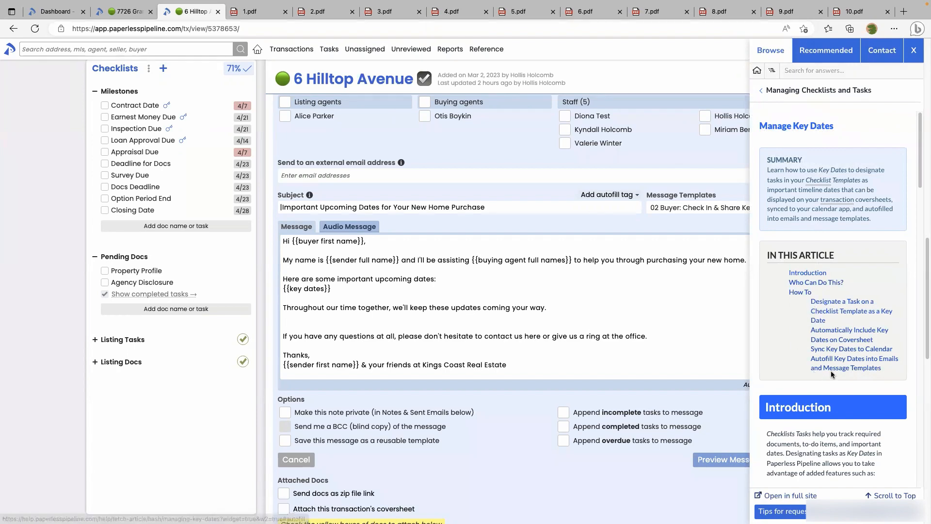
click(914, 58)
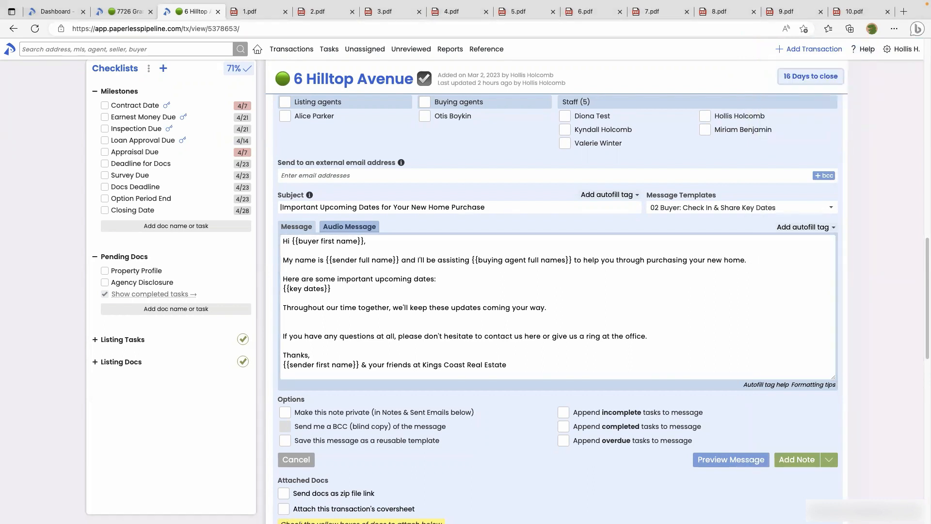
click(251, 12)
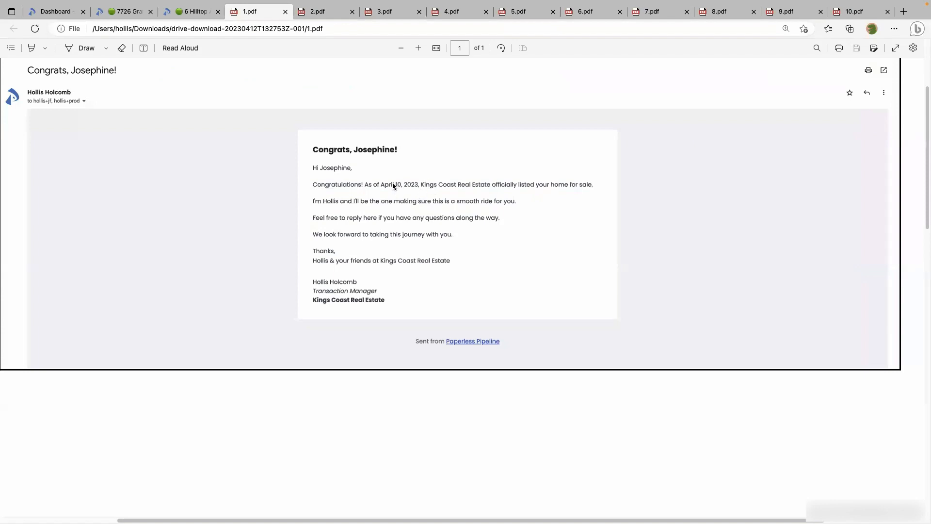
key(ctrl+Tab)
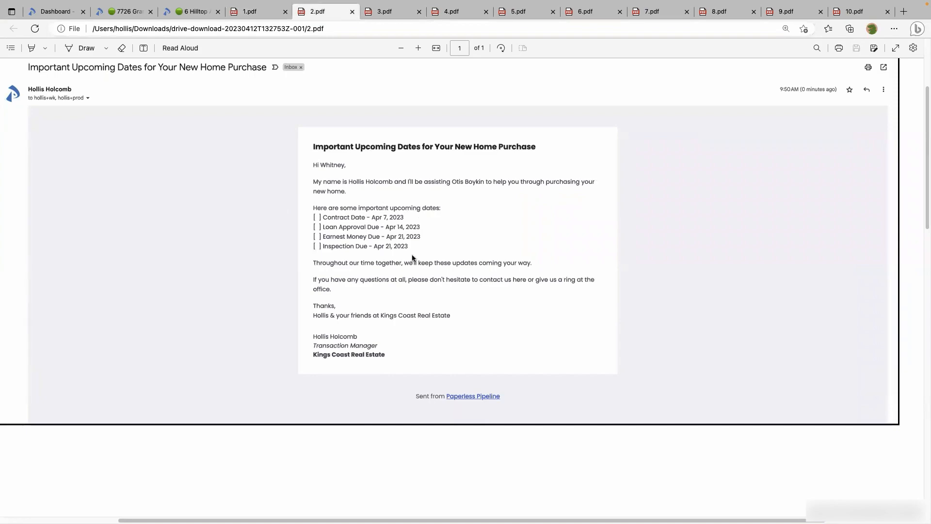
key(ctrl+shift+Tab)
key(ctrl+shift+Tab)
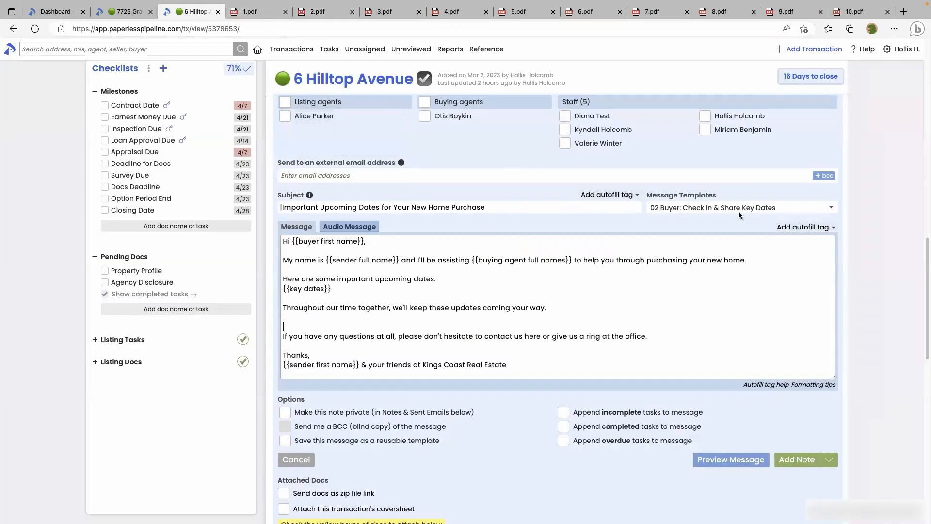
Browse the autofill tag list, filtering it by 'date' and scrolling through all available tags
click(804, 226)
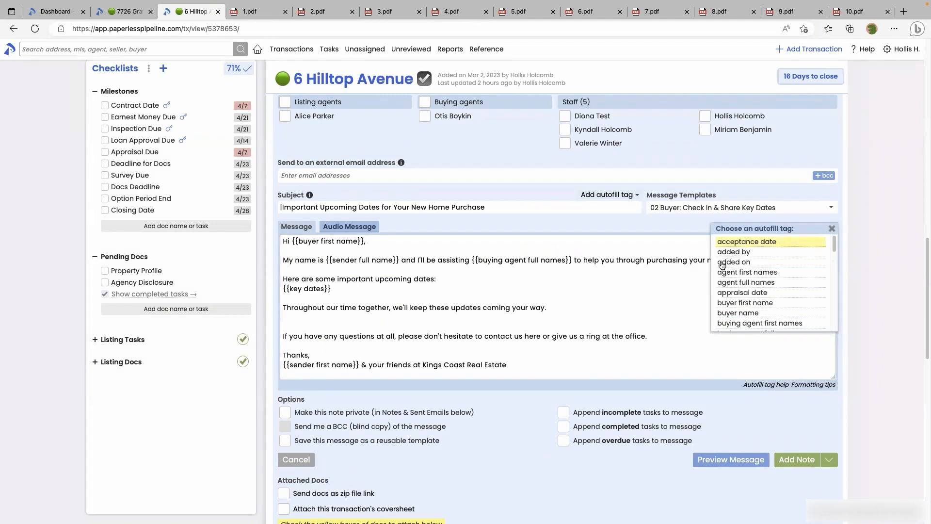
click(799, 234)
click(799, 228)
text(date)
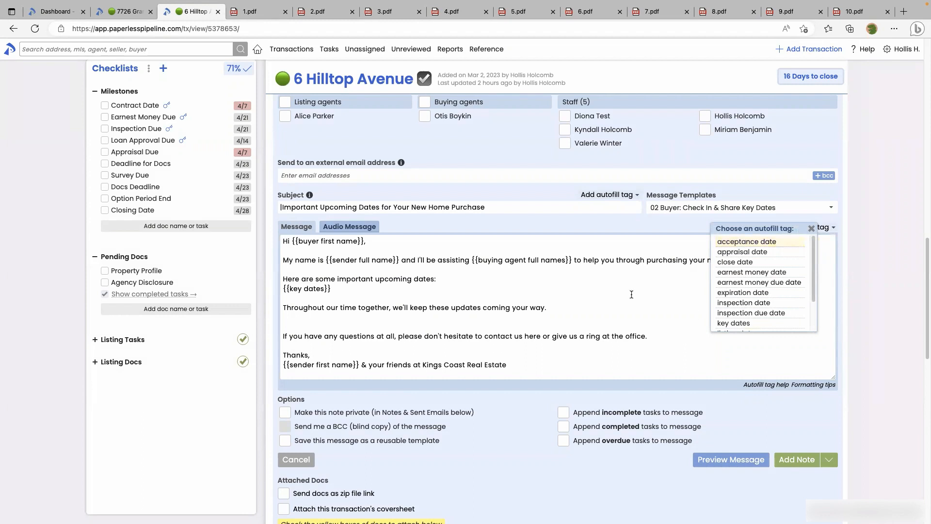
click(631, 295)
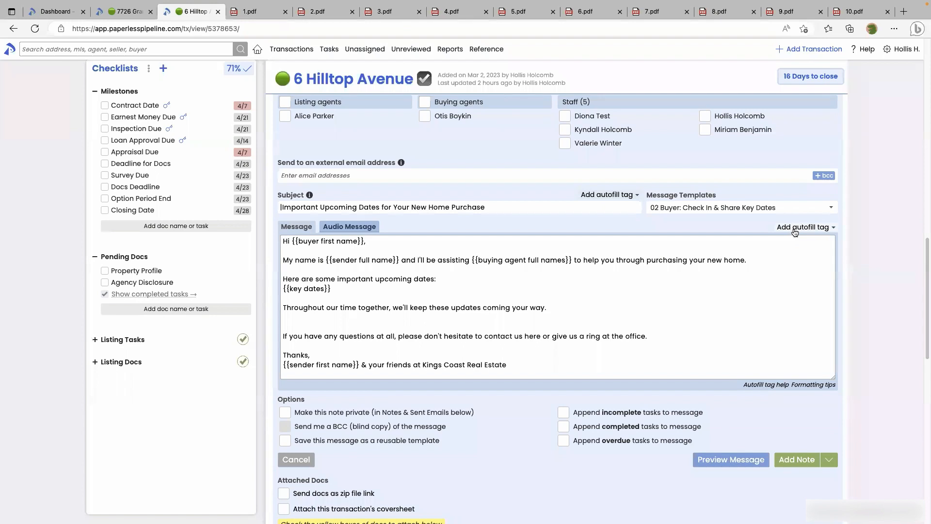
click(795, 232)
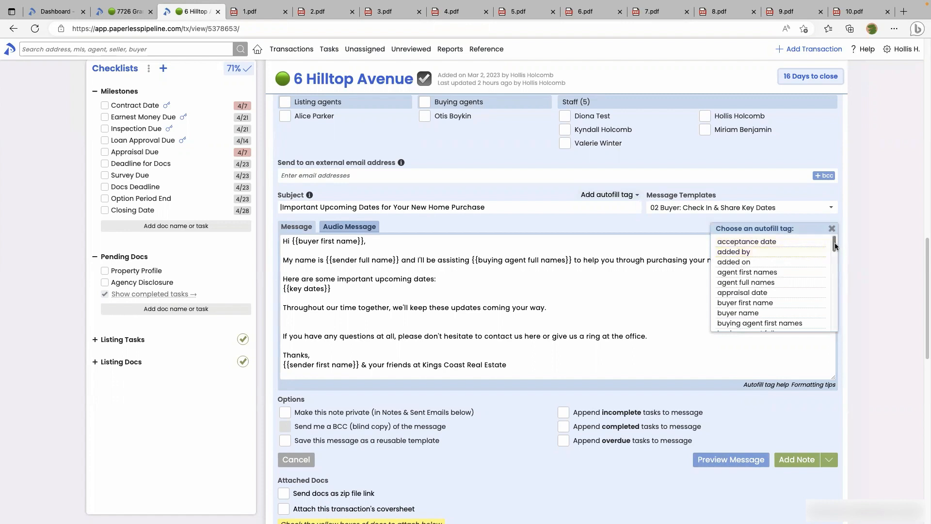
drag(837, 246, 833, 277)
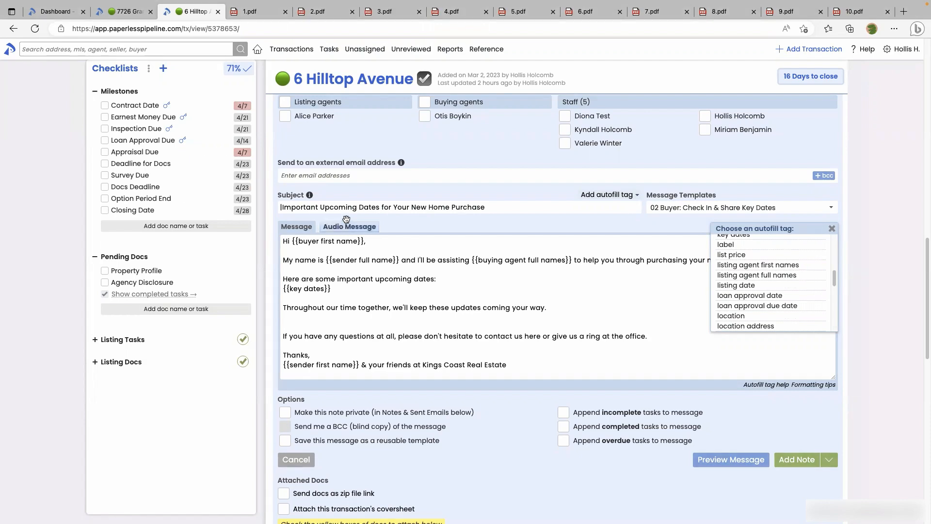
scroll(346, 219, up, 6)
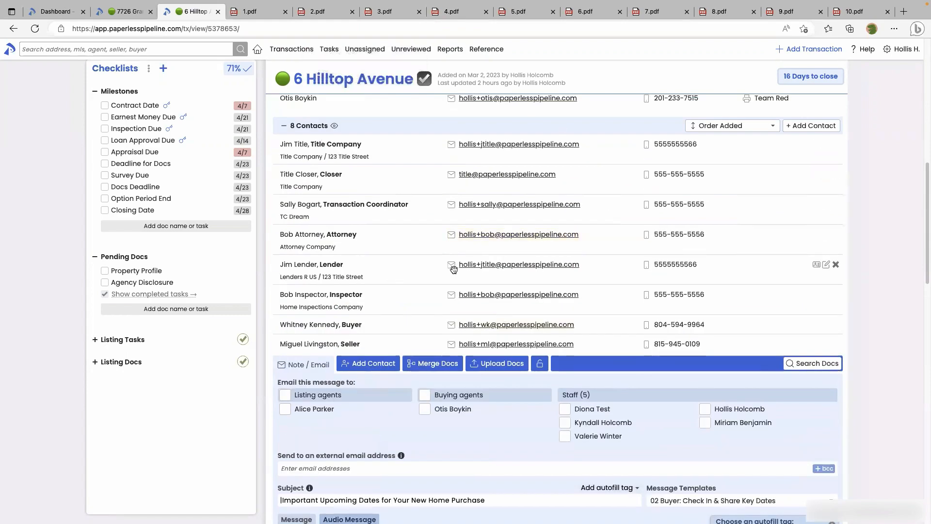
scroll(453, 268, down, 7)
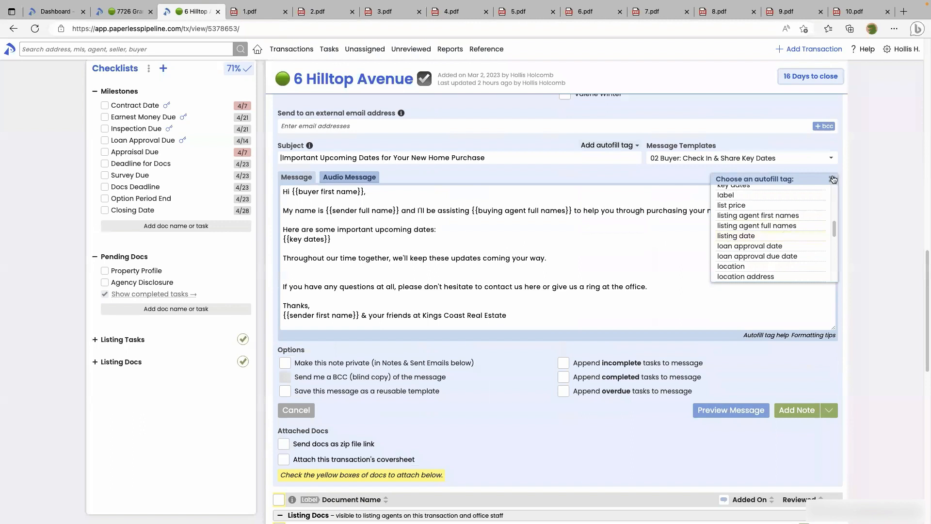
click(833, 179)
Apply the '03 Buyer: Check In & Share Checklist' template and delete its {{checklist:Milestones}} tag
click(777, 163)
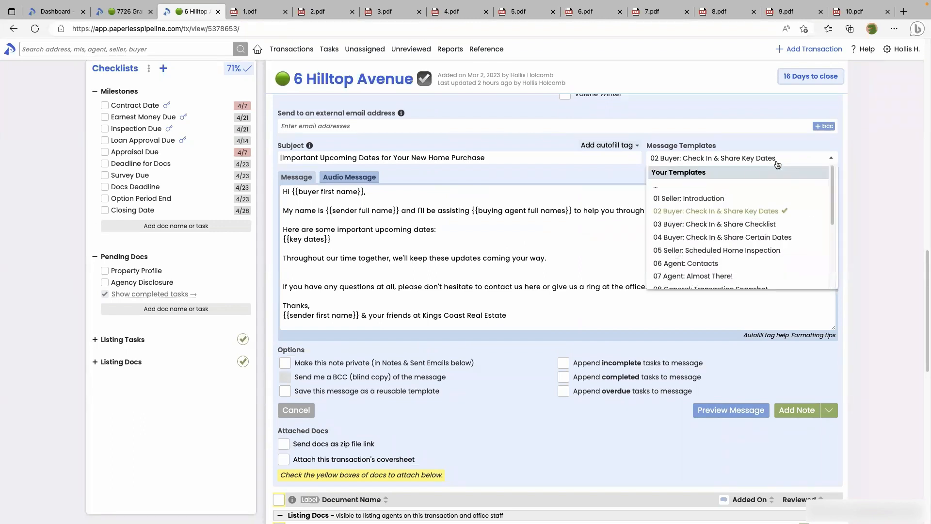
click(701, 225)
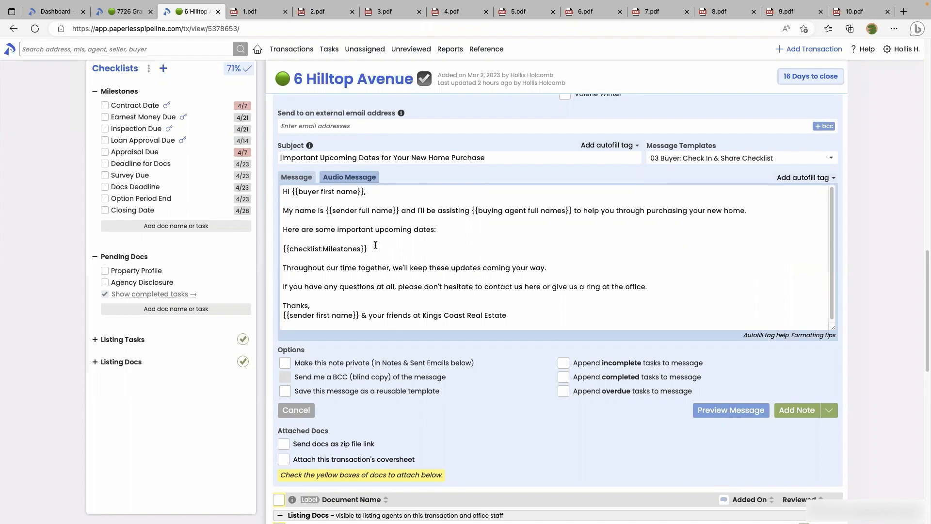
drag(373, 246, 282, 247)
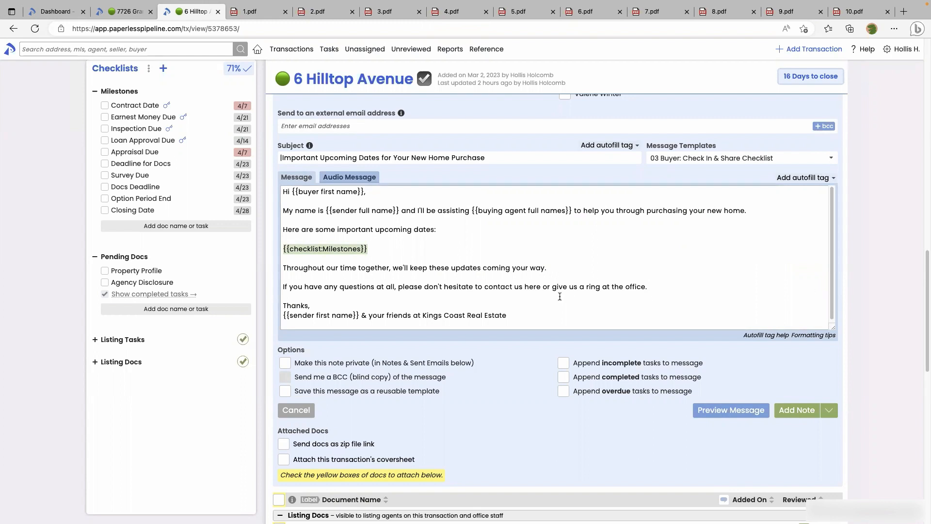
click(321, 249)
drag(370, 250, 290, 248)
key(BackSpace)
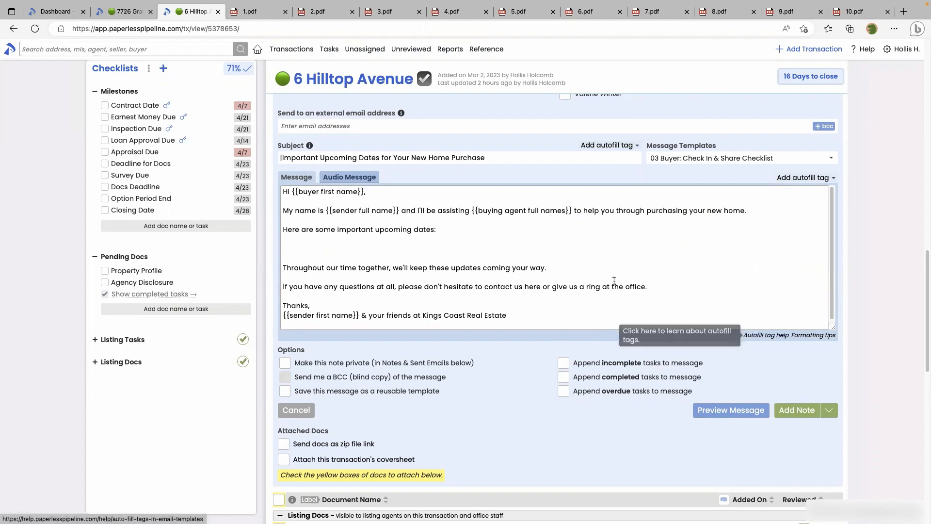
Look up the checklist tag syntax in the autofill help's Advanced Checklist Autofill Tag section
click(763, 337)
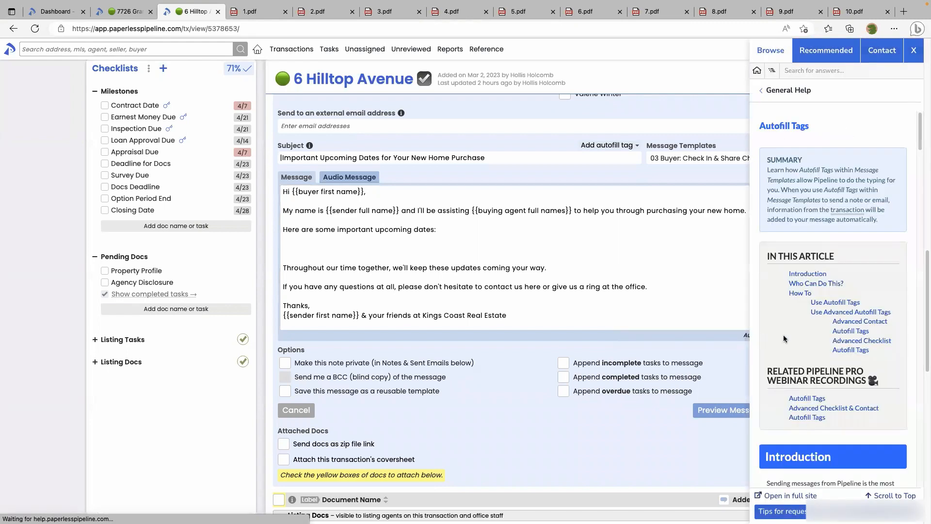
click(857, 344)
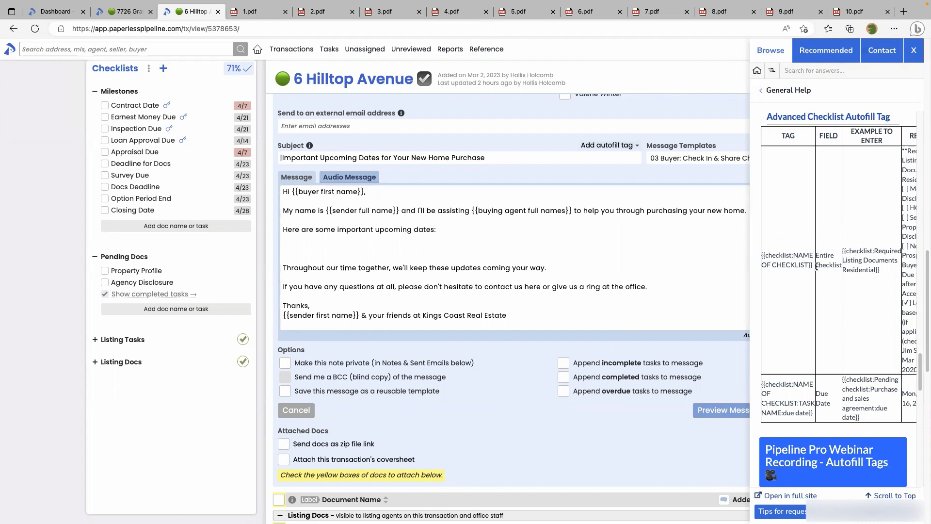
drag(814, 265, 761, 257)
key(ctrl+c)
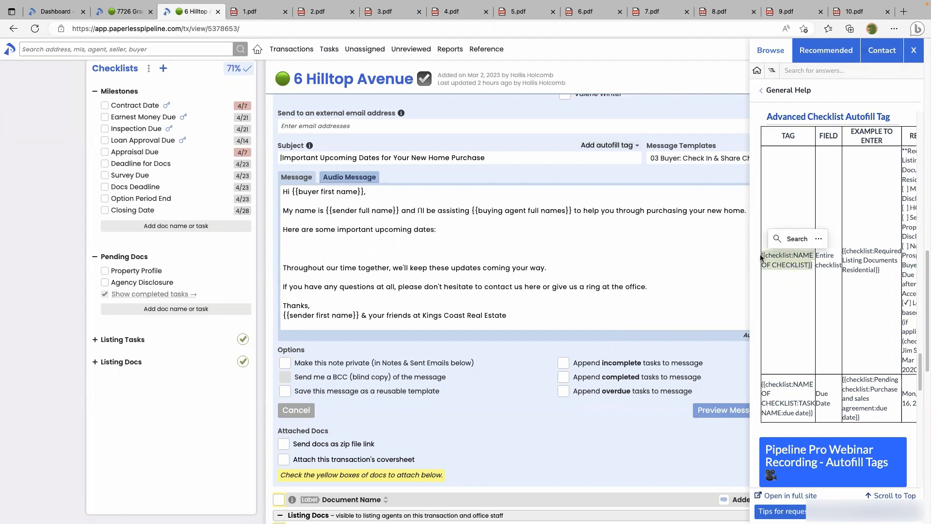
Insert {{checklist:Milestones}} below the upcoming dates line and preview the rendered message
click(301, 247)
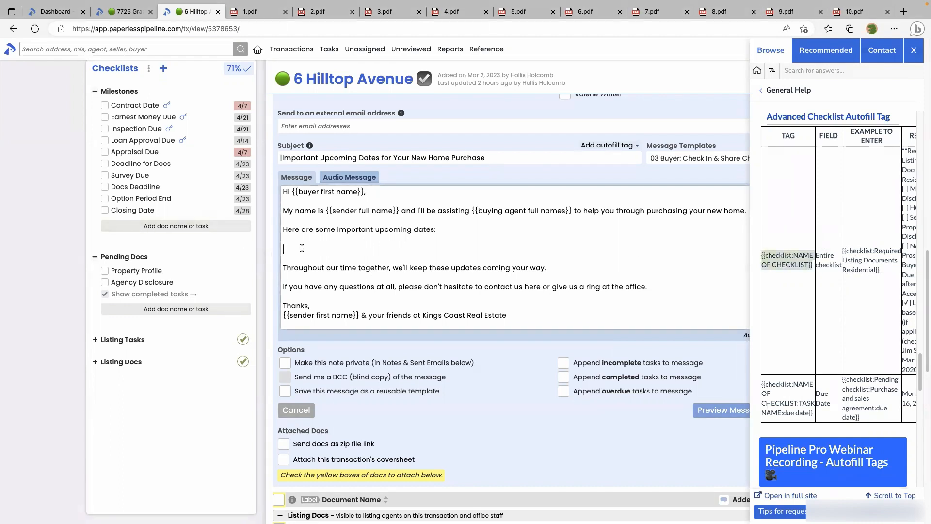
key(ctrl+v)
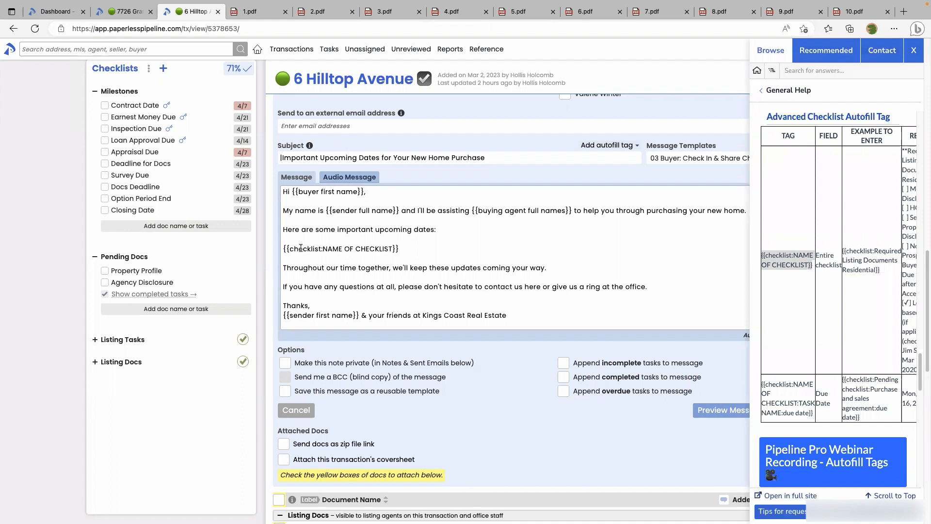
drag(323, 248, 393, 249)
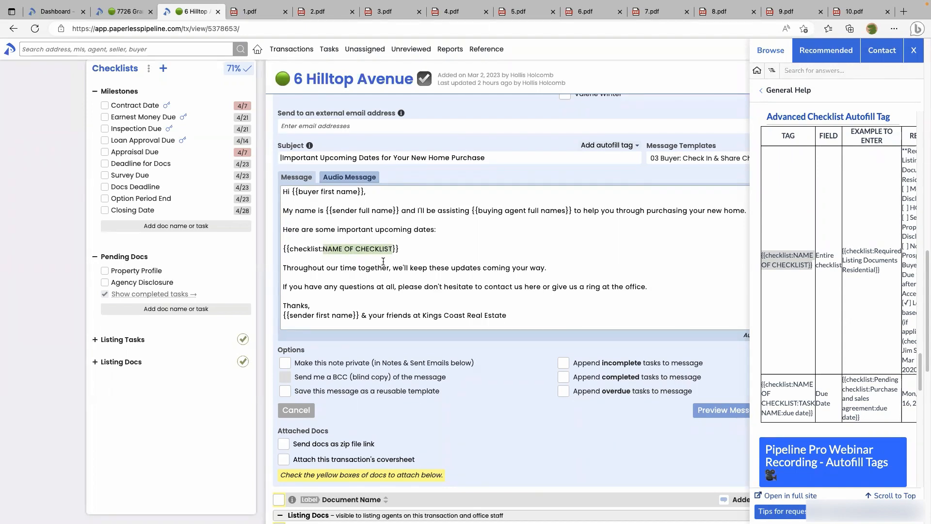
text(Milestones)
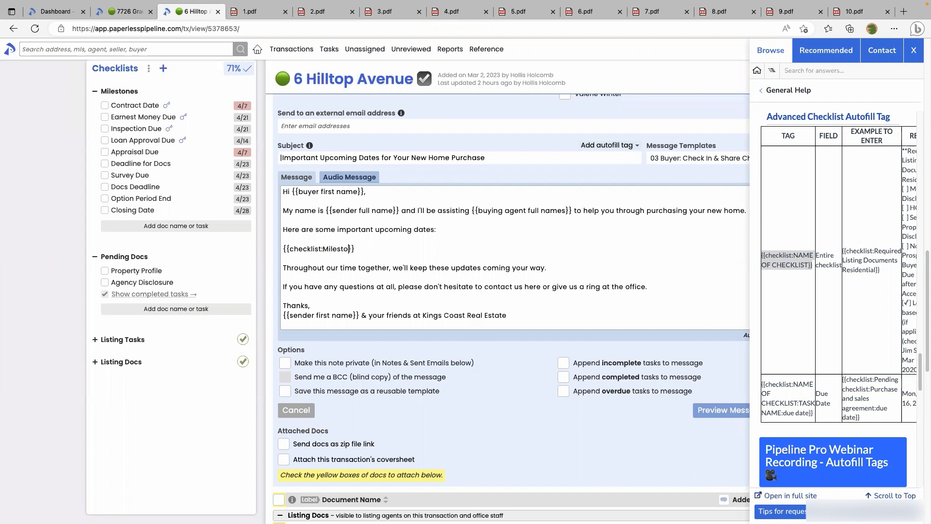
drag(362, 248, 322, 249)
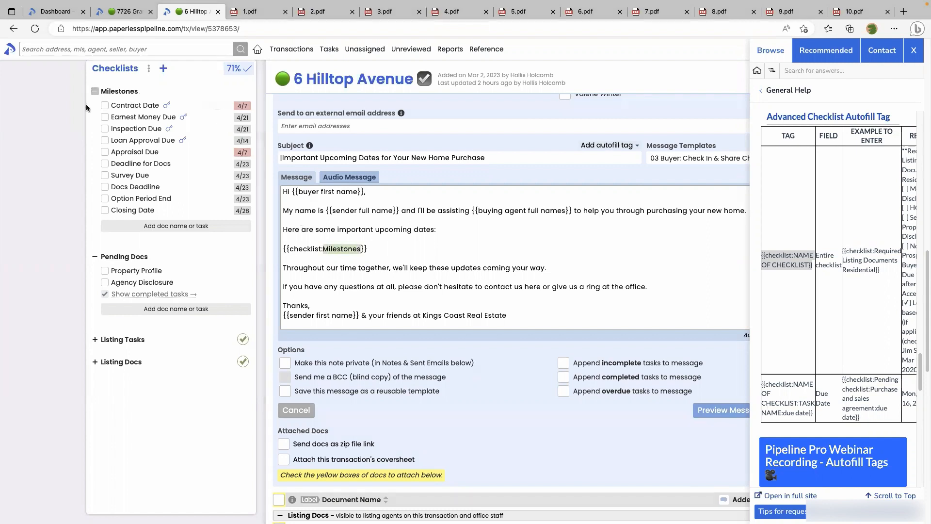
click(369, 250)
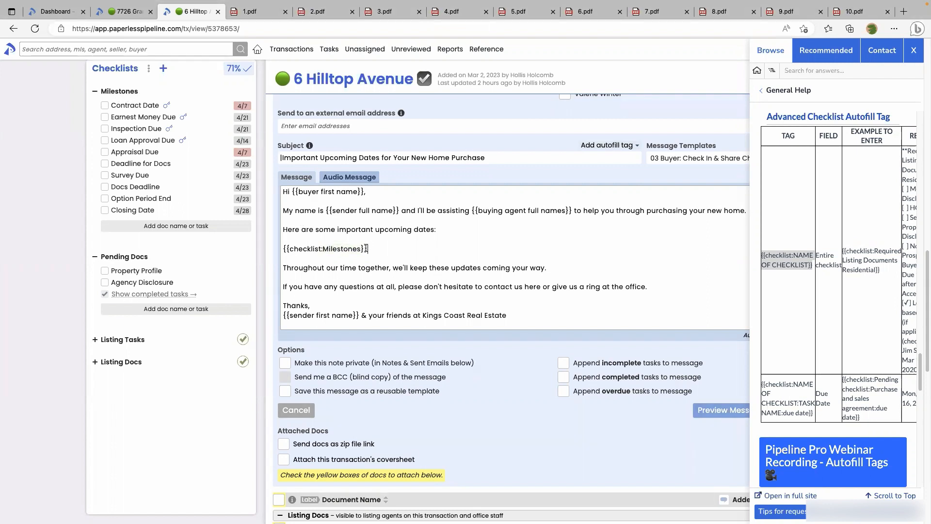
click(913, 51)
click(743, 410)
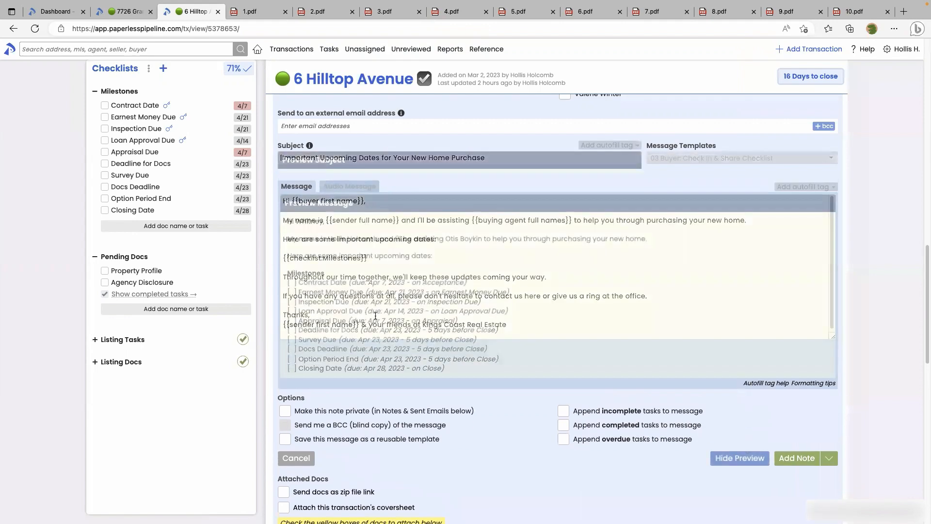
Check the previewed milestones email against sent email 3.pdf, then hide the preview to edit again
scroll(374, 316, down, 1)
scroll(375, 316, down, 1)
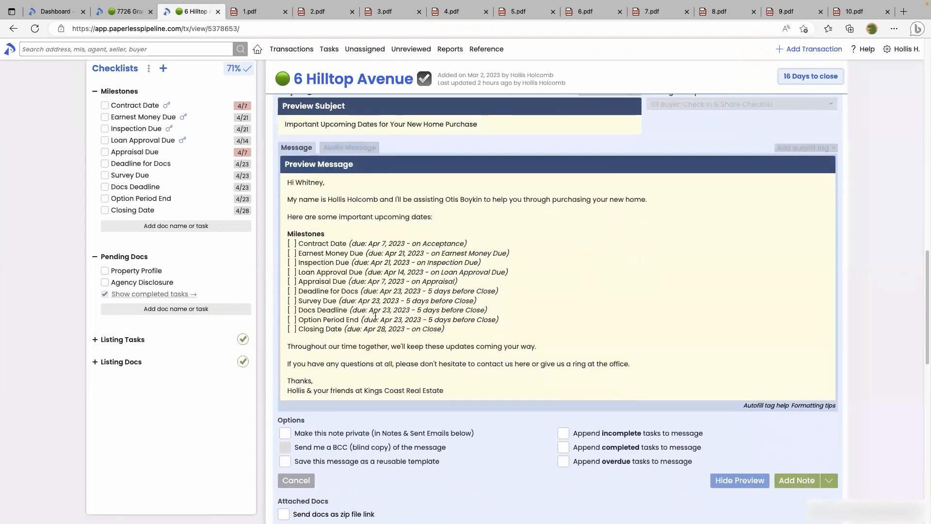
click(382, 13)
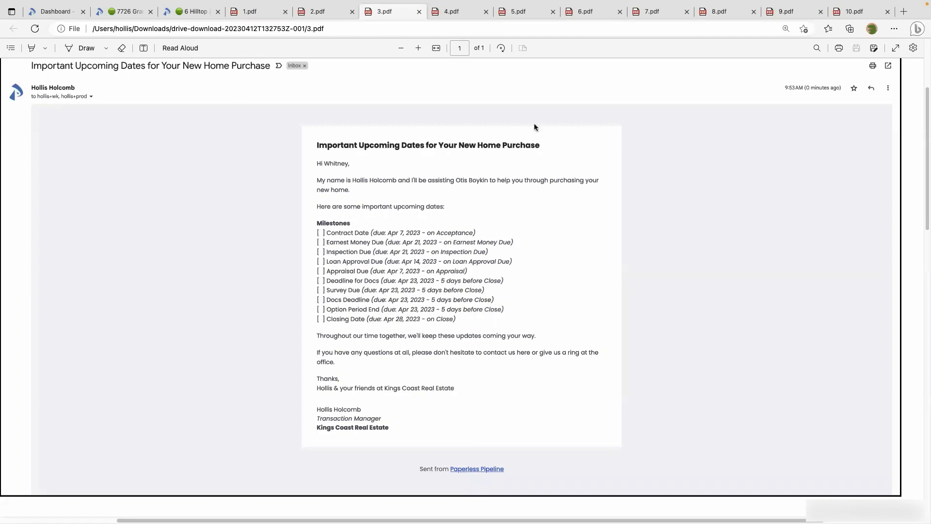
click(197, 14)
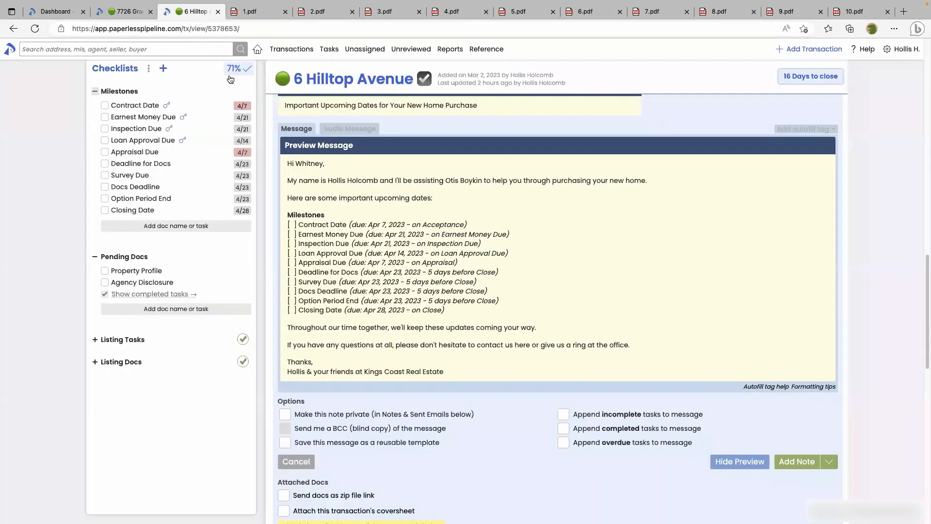
click(761, 461)
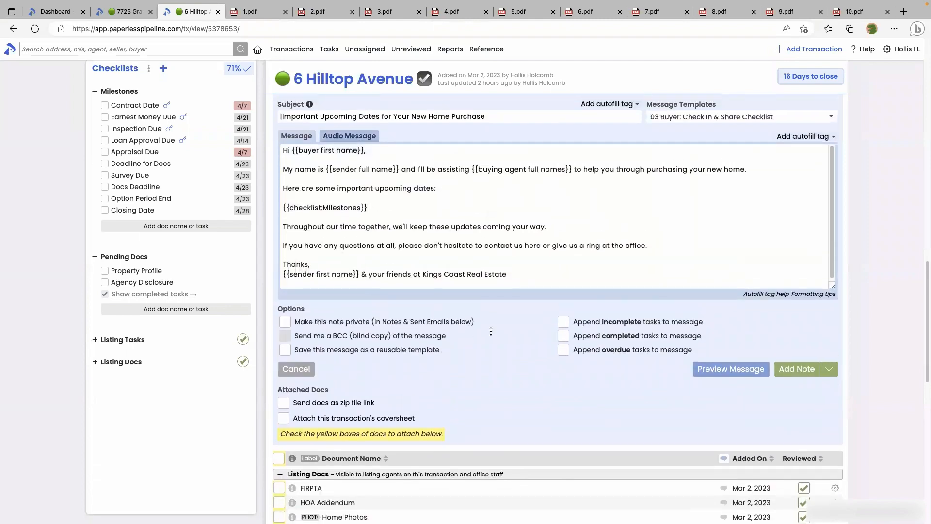
Load the 04 Buyer: Check In & Share Certain Dates template and enlarge the message box
click(688, 121)
click(675, 199)
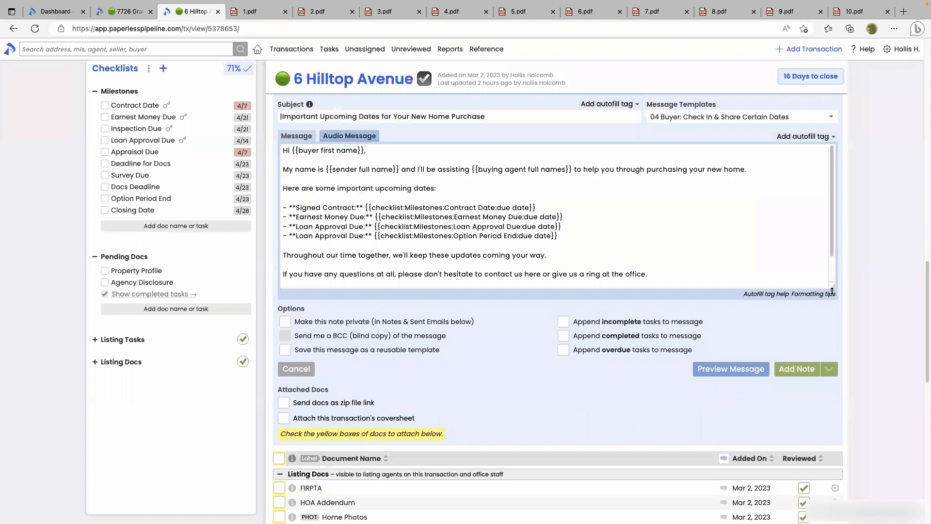
drag(833, 287, 833, 370)
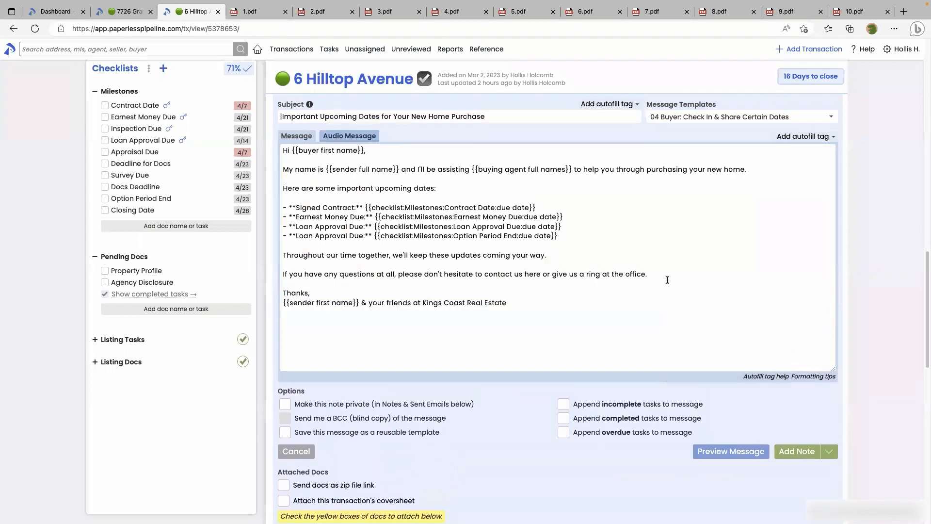
Add a '- **Appraisal Deadline:**' bullet on a new line above Signed Contract
drag(557, 236, 274, 200)
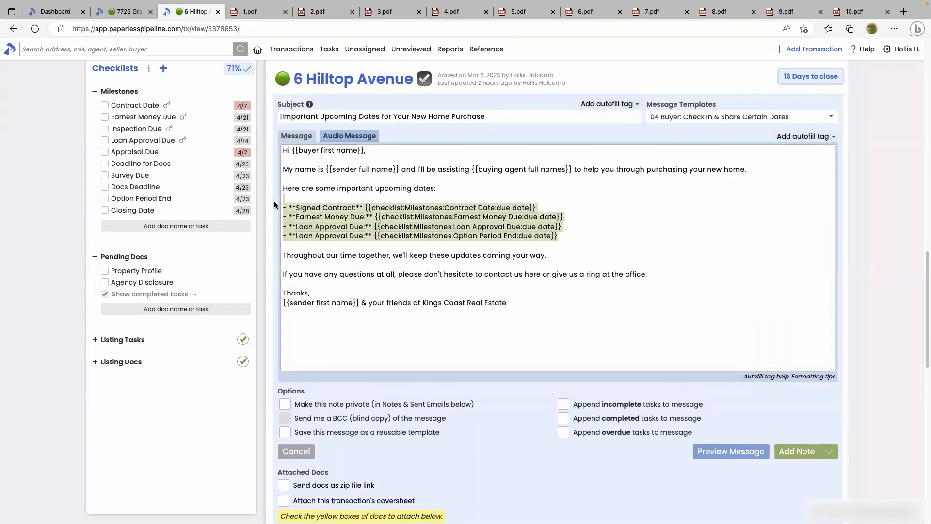
click(342, 215)
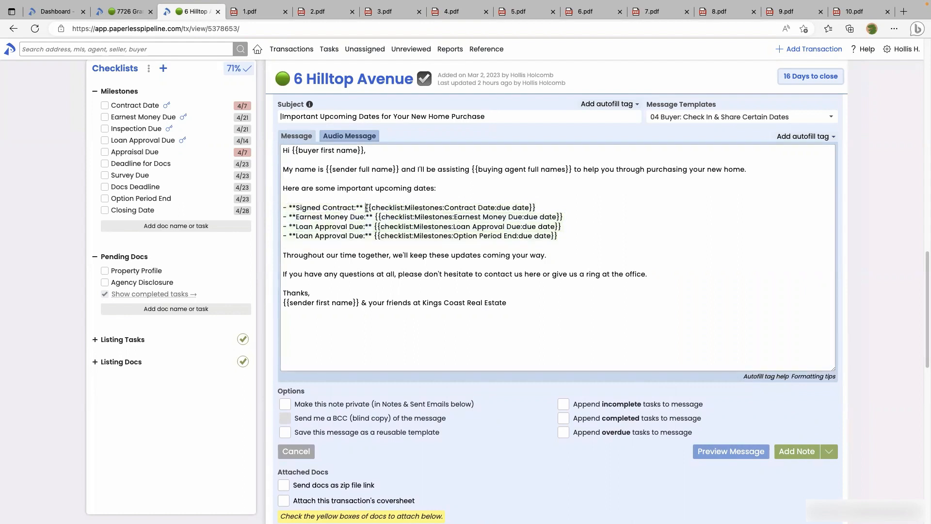
drag(365, 207, 535, 210)
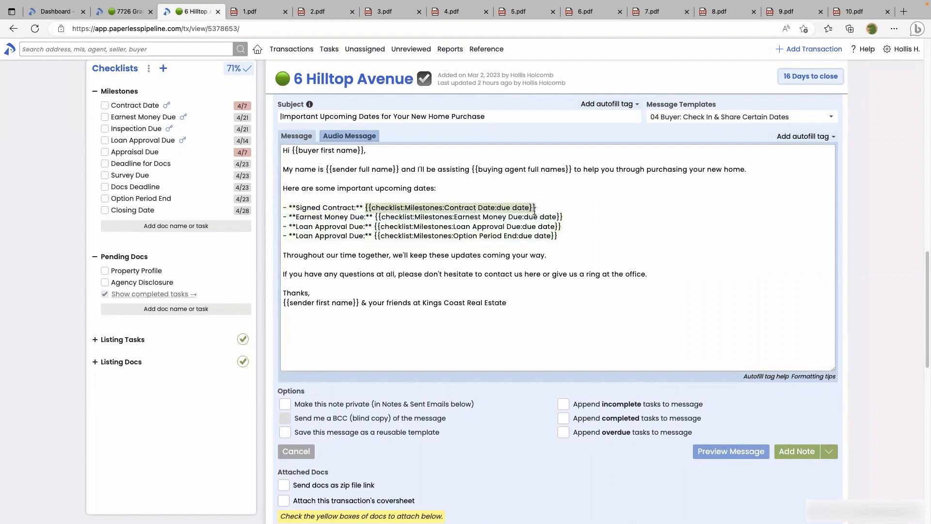
click(320, 196)
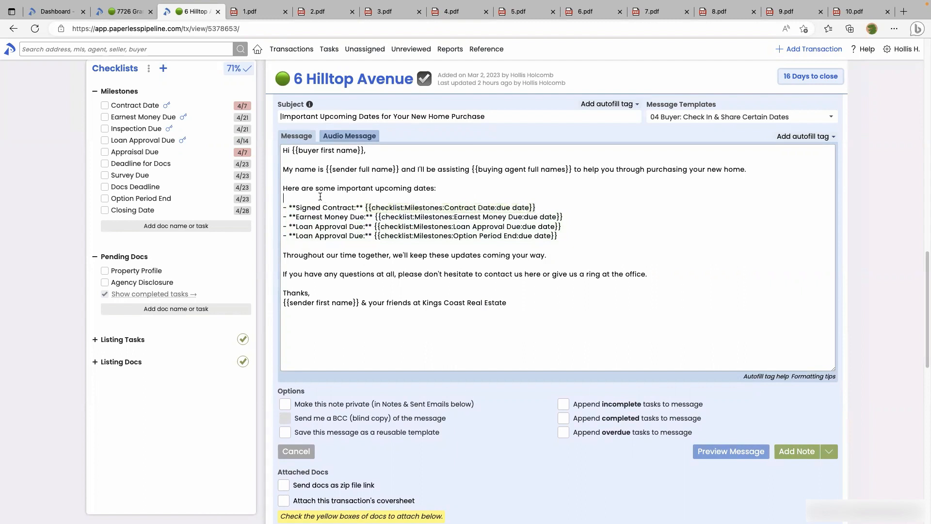
key(Return)
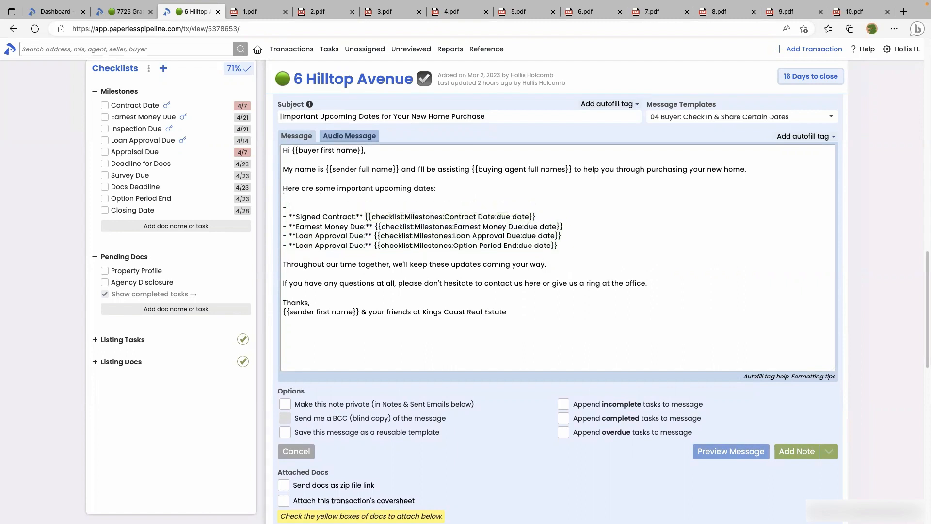
text(- **Appraisal Deadline:**)
drag(529, 224, 535, 218)
click(390, 208)
Copy the task due-date example tag from Autofill tag help and paste it after Appraisal Deadline
click(749, 377)
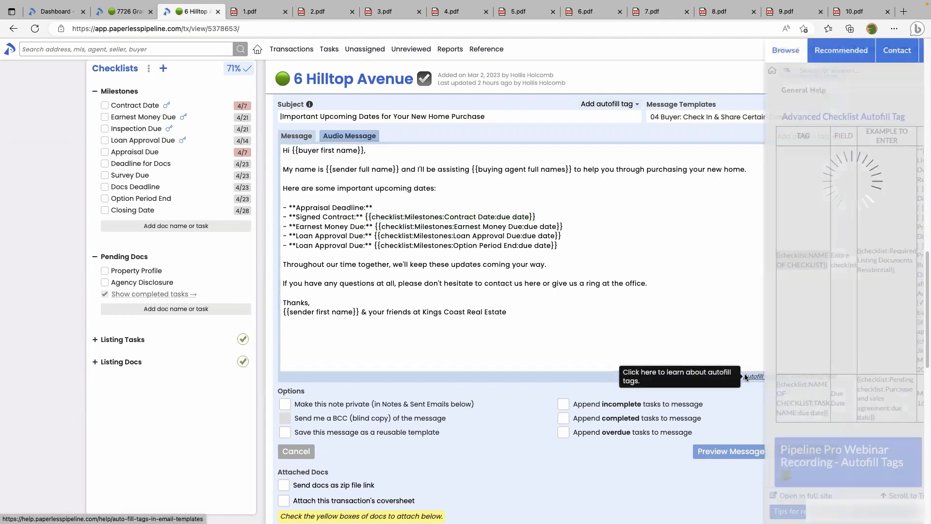
drag(813, 415, 762, 388)
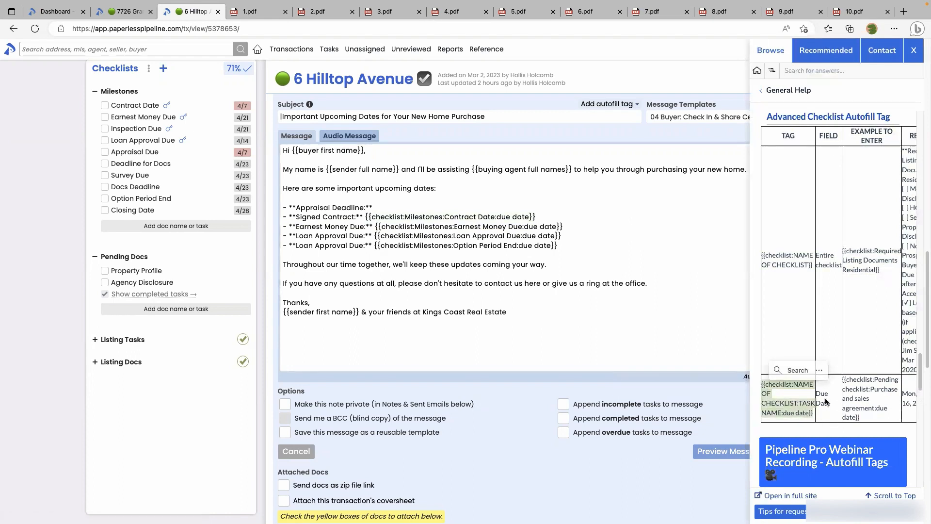
key(super+c)
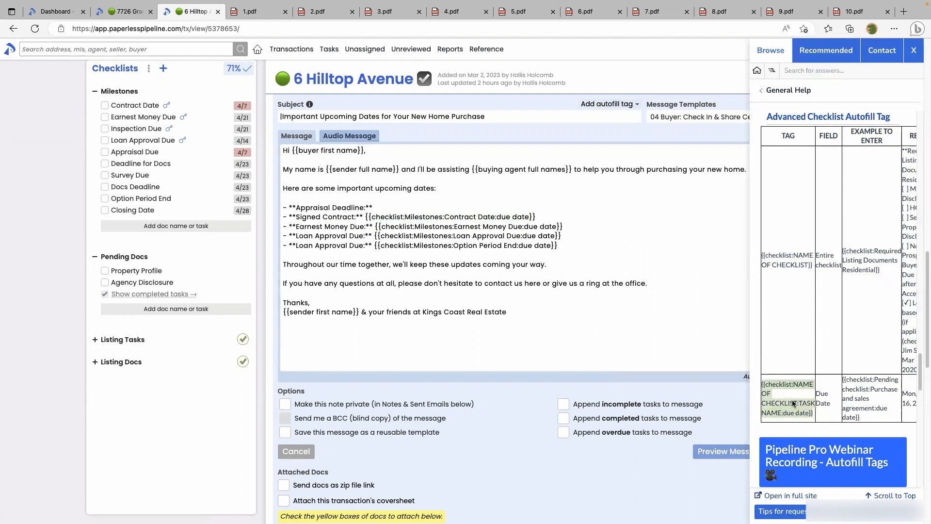
click(384, 207)
key(super+v)
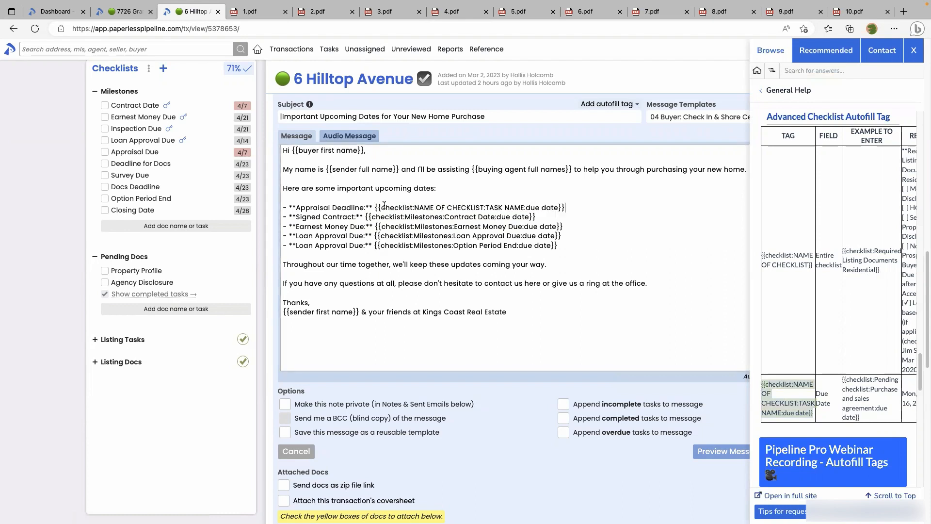
click(914, 50)
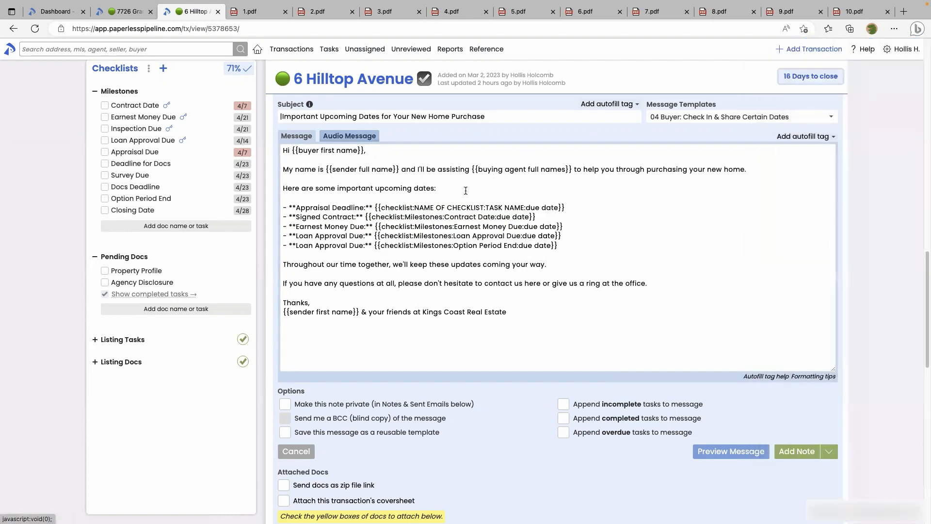
Fill the tag's placeholders with Milestones and Appraisal Due, then preview the message
drag(414, 208, 483, 209)
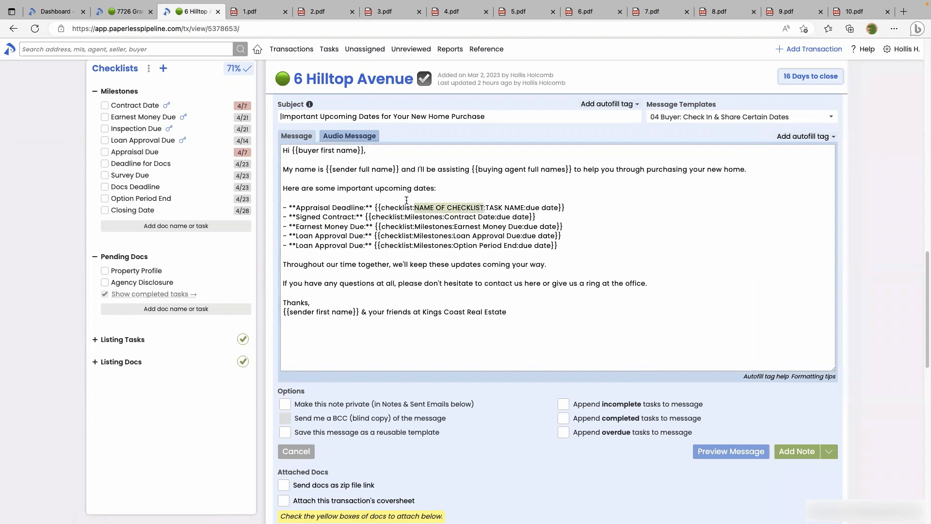
text(Milestone)
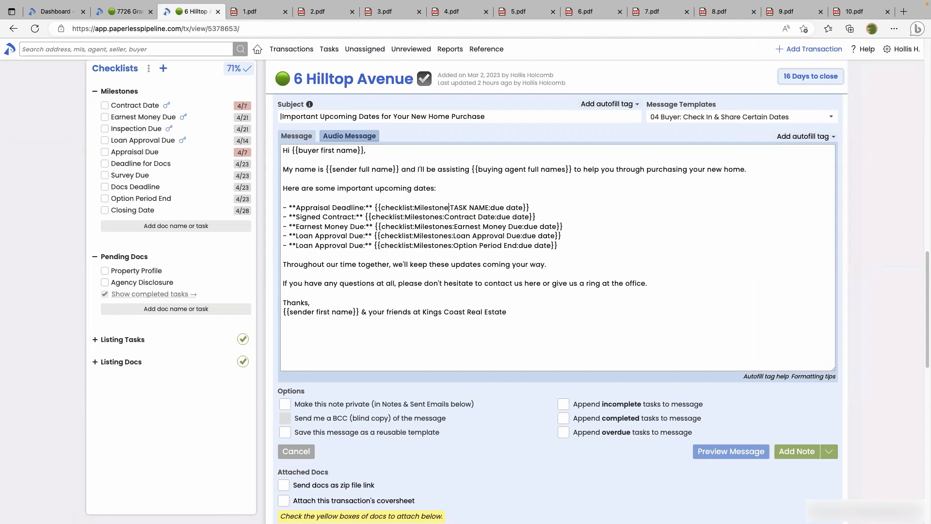
text(s:)
drag(454, 208, 494, 209)
text(Appraisal Due)
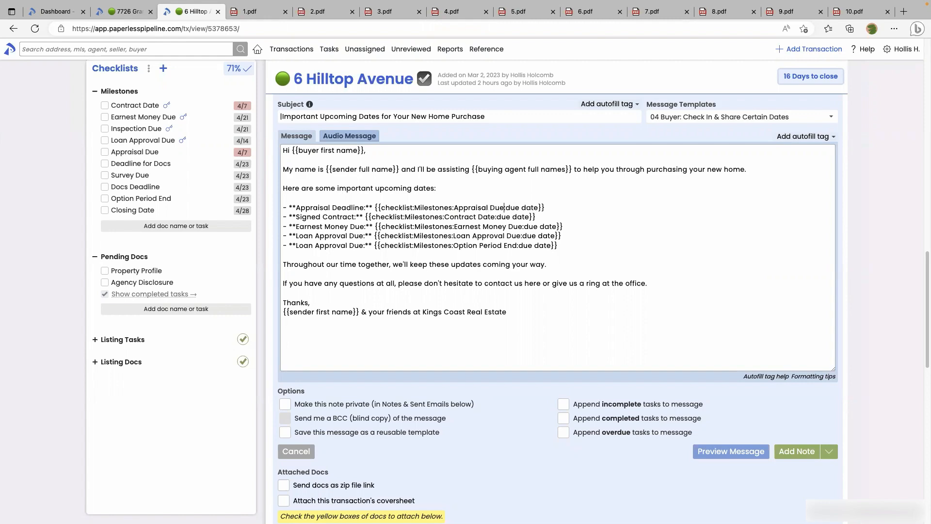
click(722, 452)
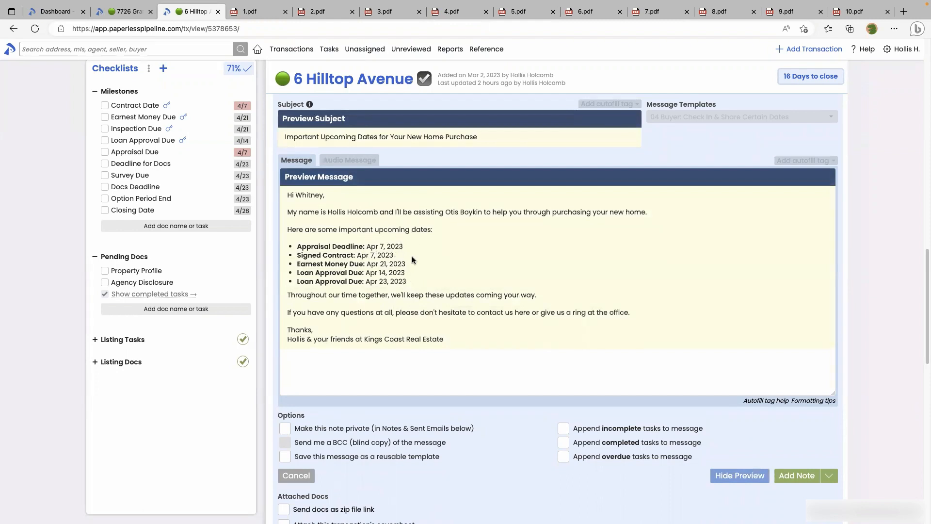
Compare the preview's Appraisal Deadline Apr 7, 2023 listing with sent email 4.pdf, then return
click(451, 11)
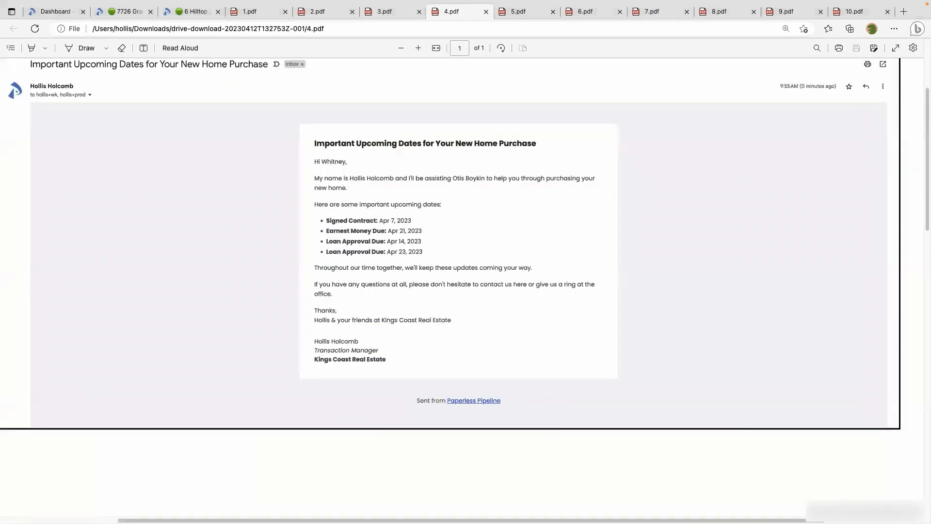
click(184, 14)
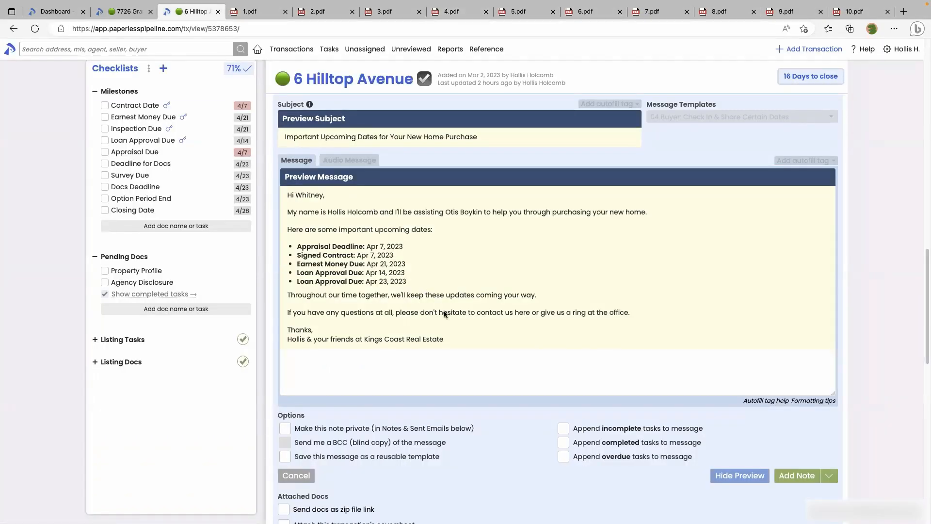
click(297, 475)
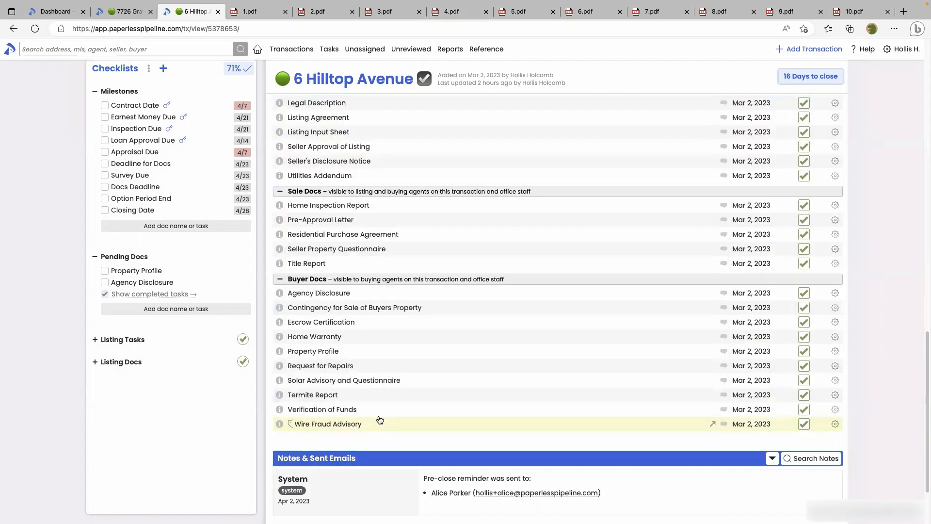
scroll(379, 420, up, 10)
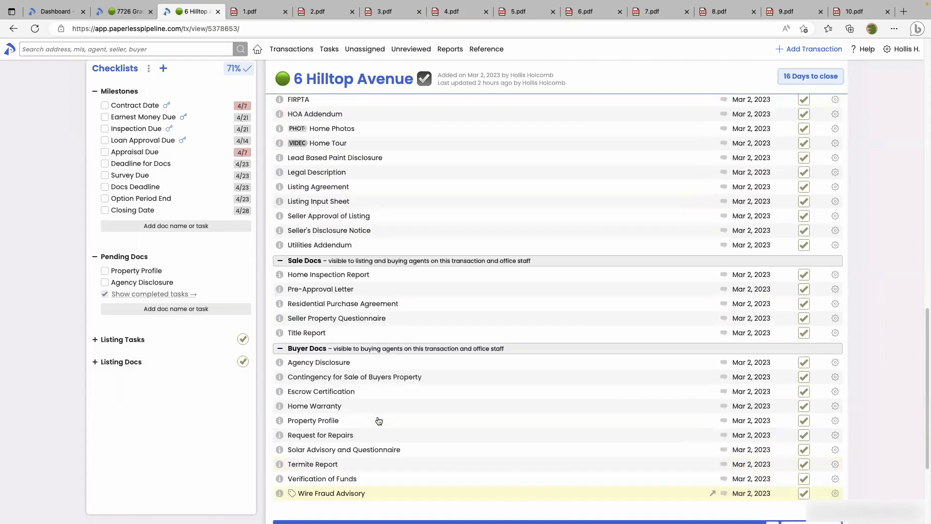
click(303, 429)
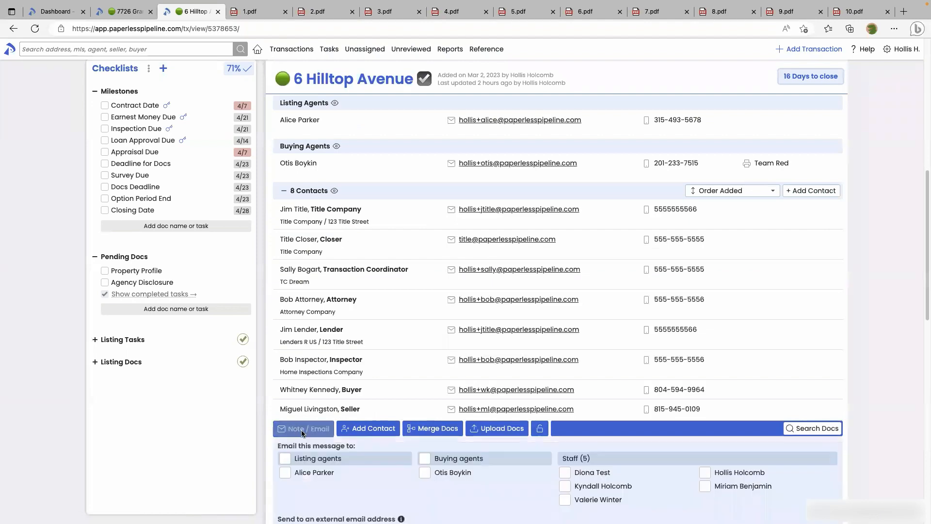
scroll(316, 418, down, 5)
scroll(378, 427, down, 3)
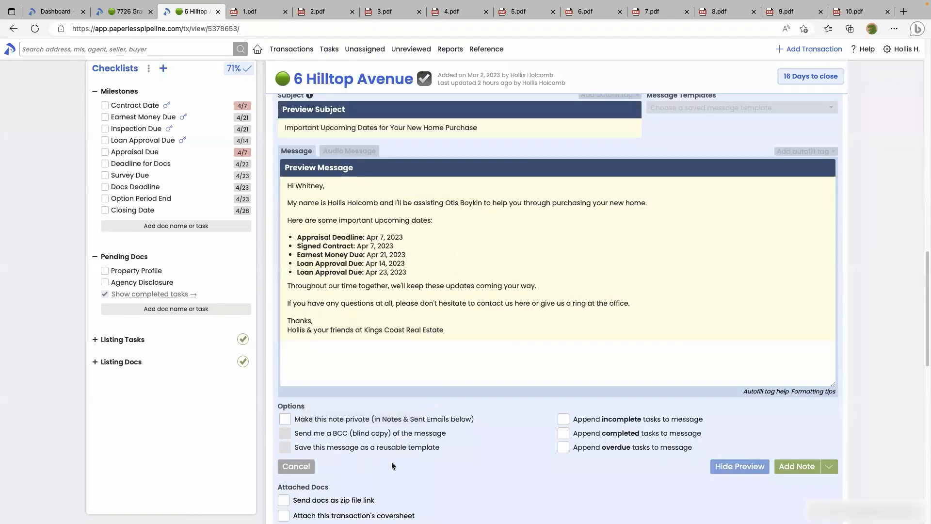
Hide the earlier message preview and bring up the saved Message Templates list
click(759, 470)
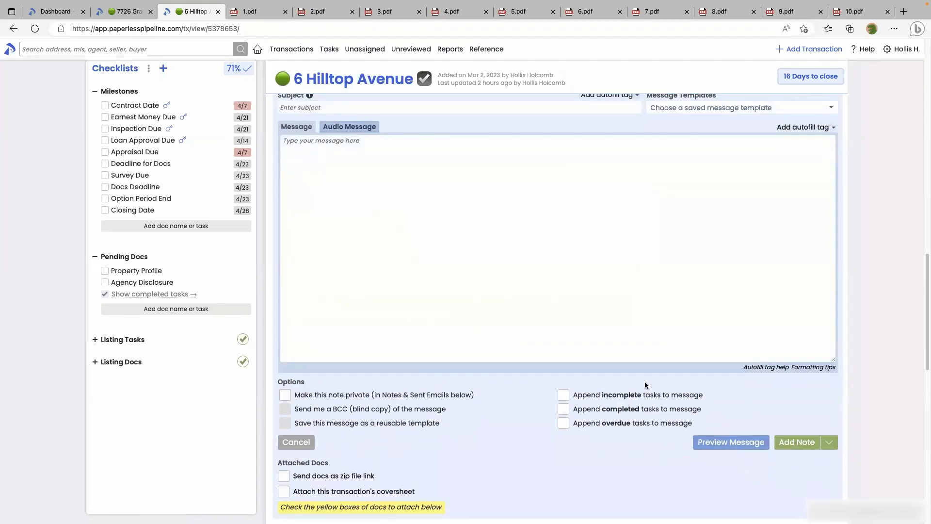
scroll(608, 322, up, 2)
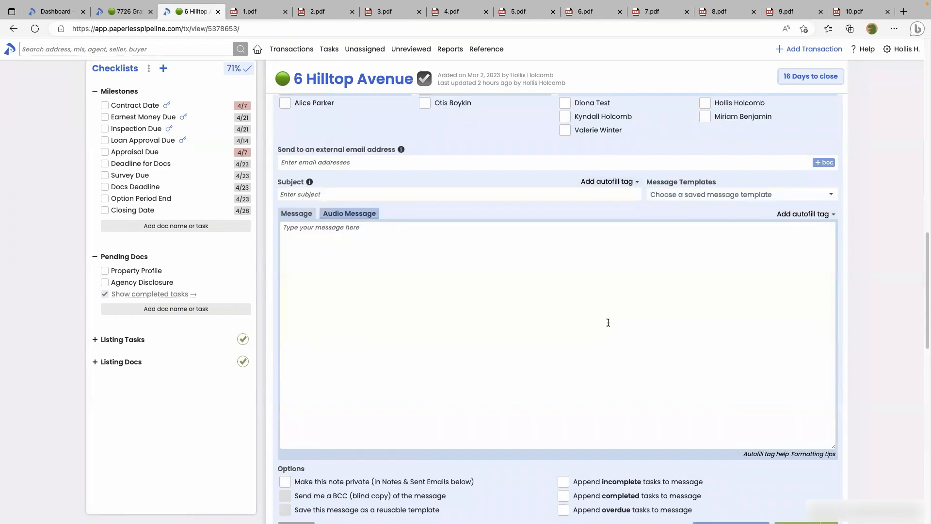
scroll(608, 323, up, 1)
scroll(608, 323, up, 1)
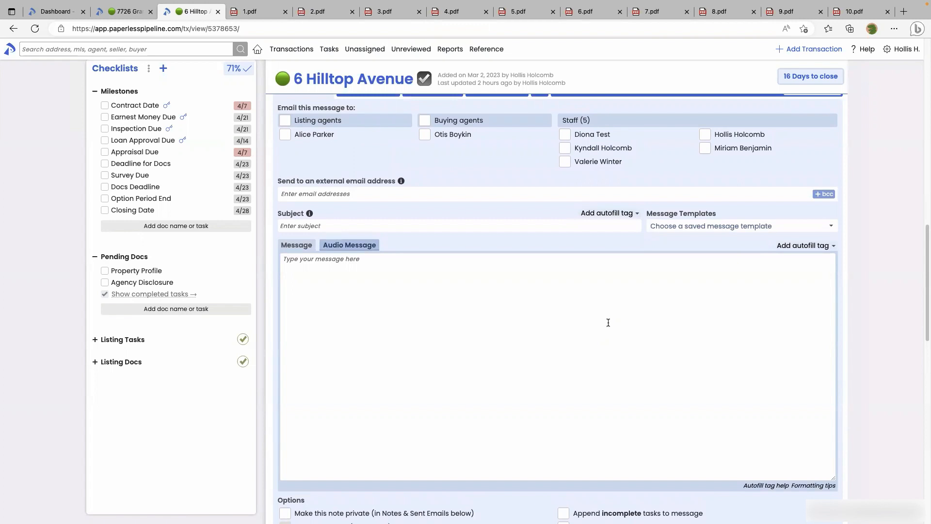
click(689, 229)
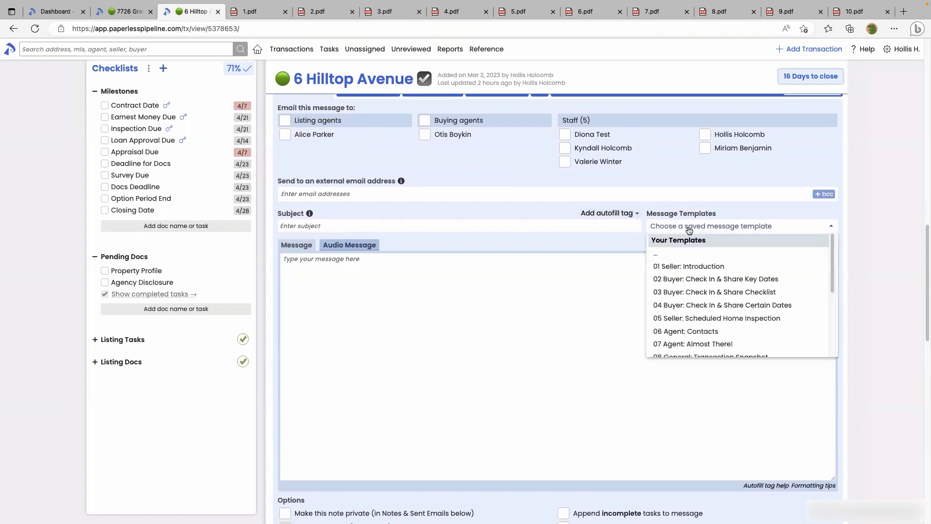
Load 05 Seller: Scheduled Home Inspection, add a blank line above the inspector tags, open tag help
click(707, 318)
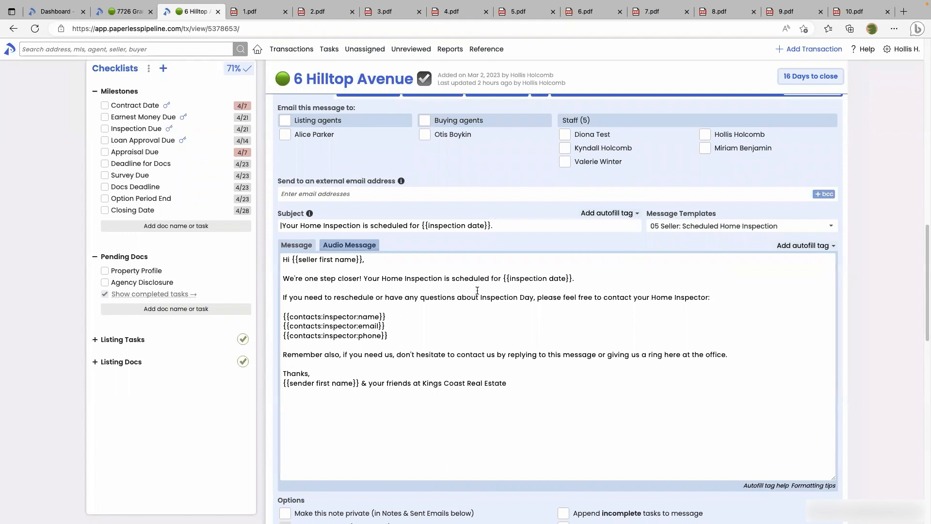
drag(503, 278, 537, 279)
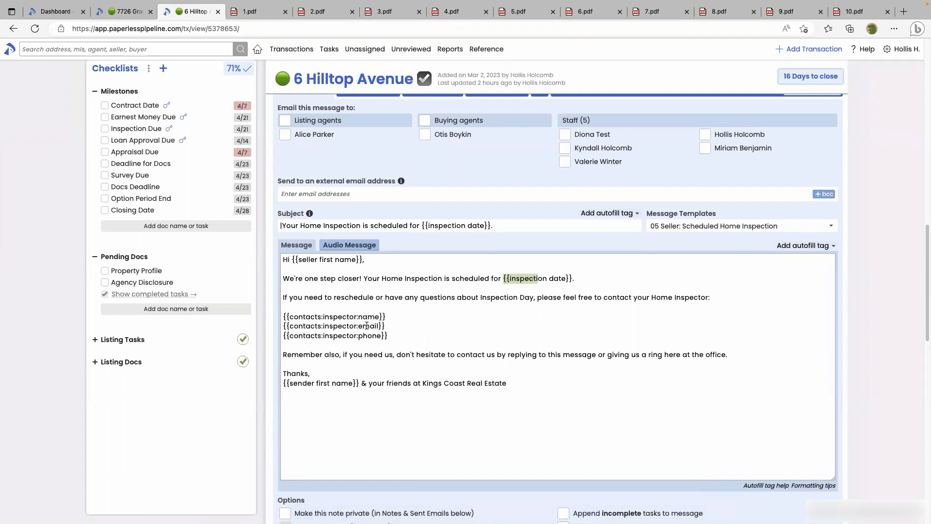
click(336, 309)
key(Return)
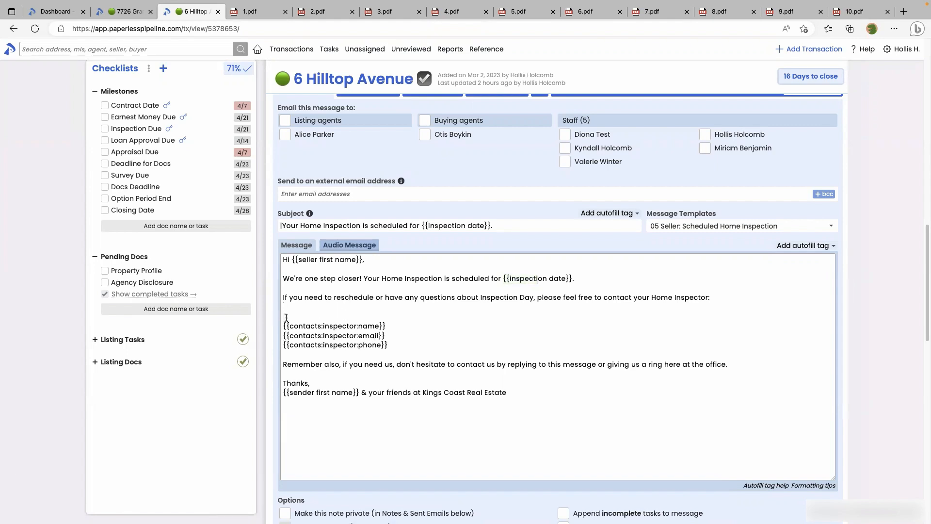
click(757, 487)
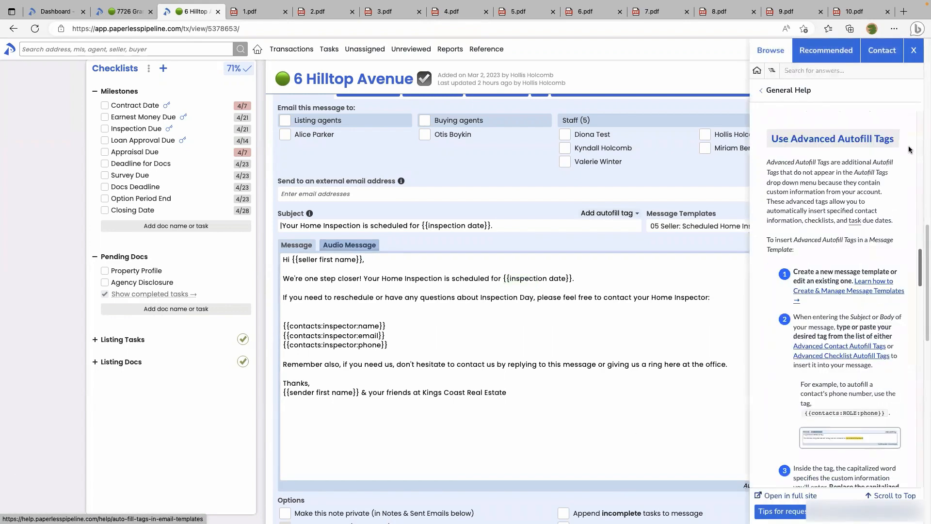
Paste {{contacts:ROLE:first name}} from Advanced Contact Autofill Tags onto the blank line, changing ROLE to inspector
scroll(910, 150, up, 20)
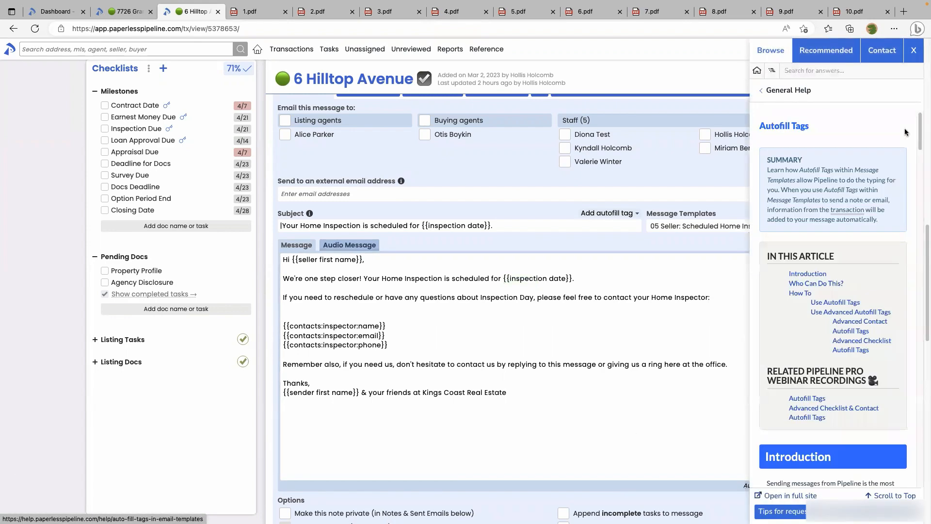
click(854, 323)
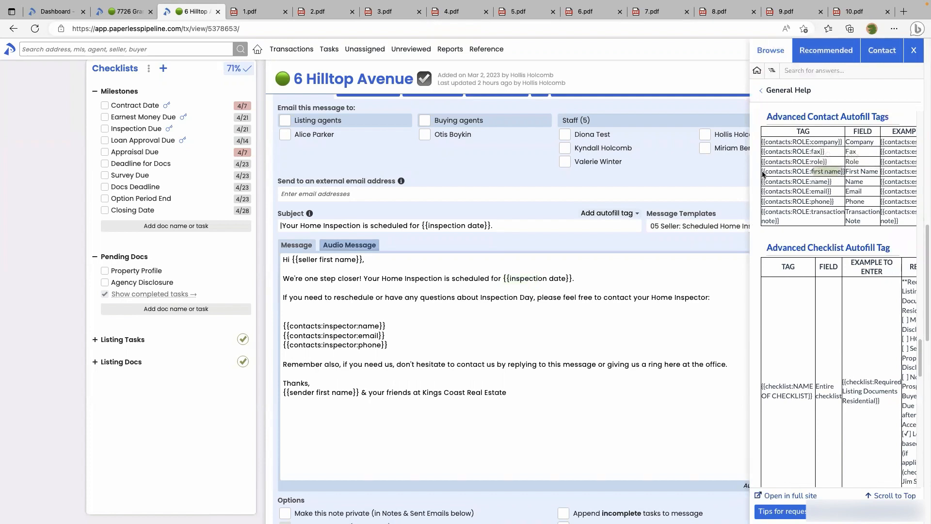
triple_click(842, 173)
key(ctrl+c)
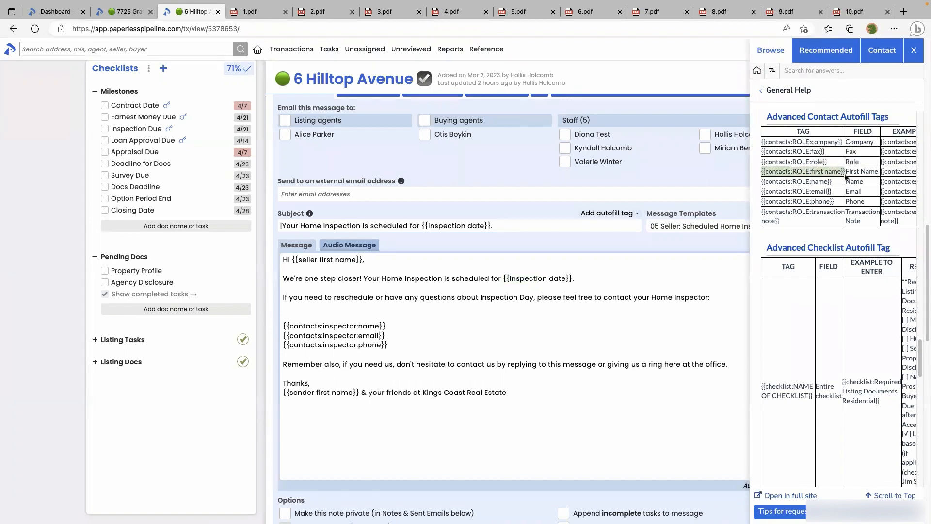
click(327, 313)
key(ctrl+v)
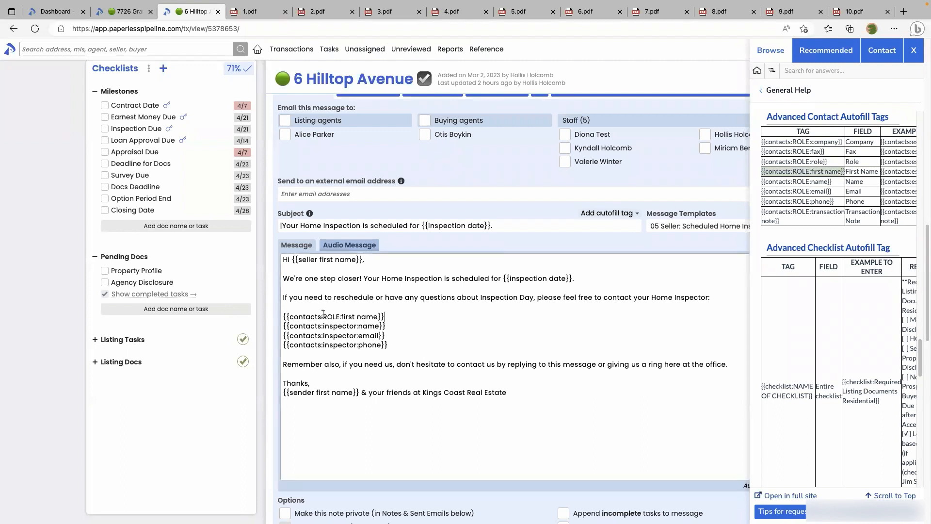
click(914, 50)
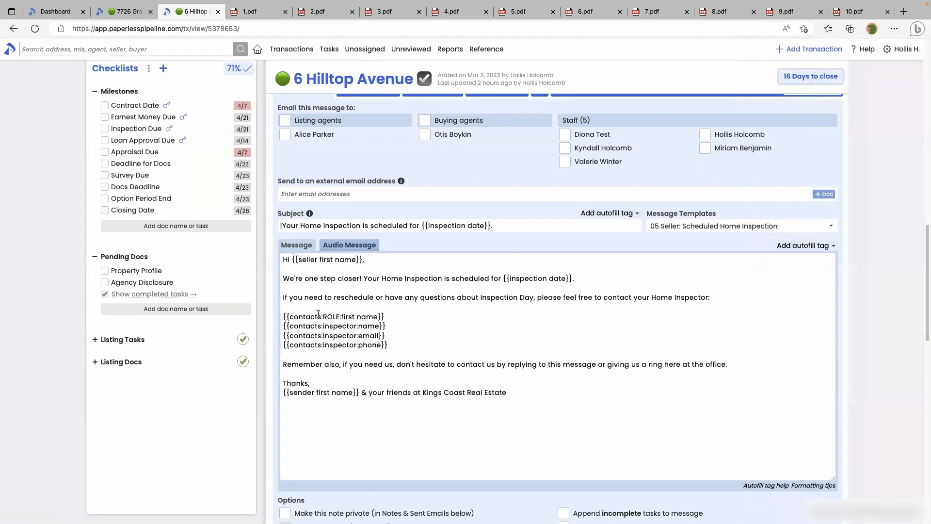
drag(322, 317, 340, 316)
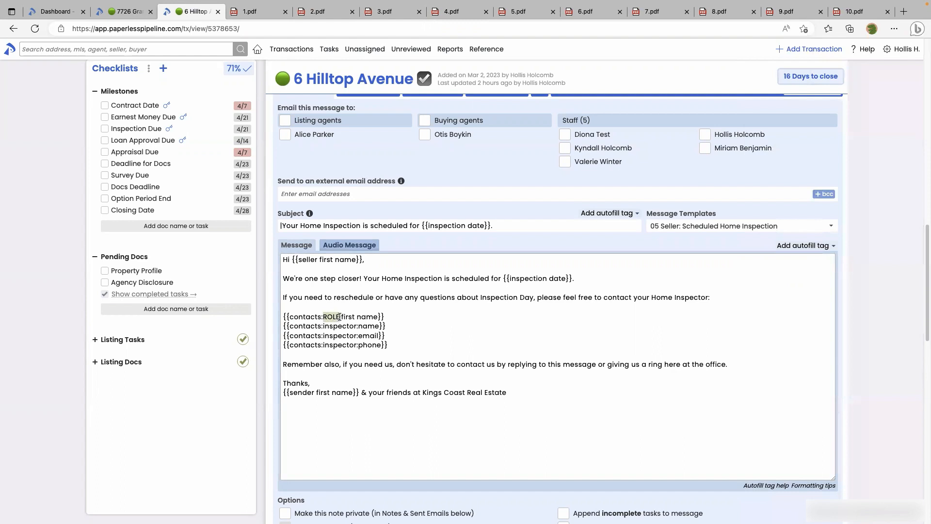
text(inspector)
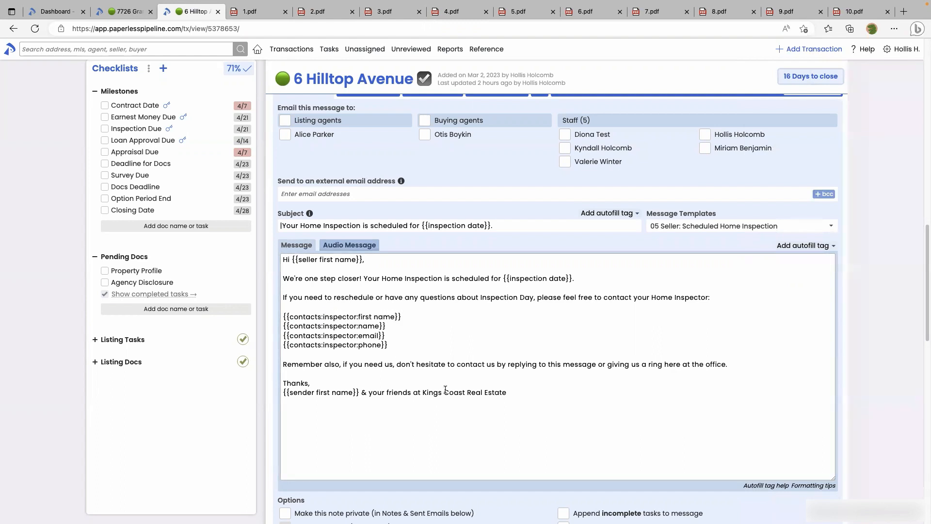
scroll(461, 398, down, 3)
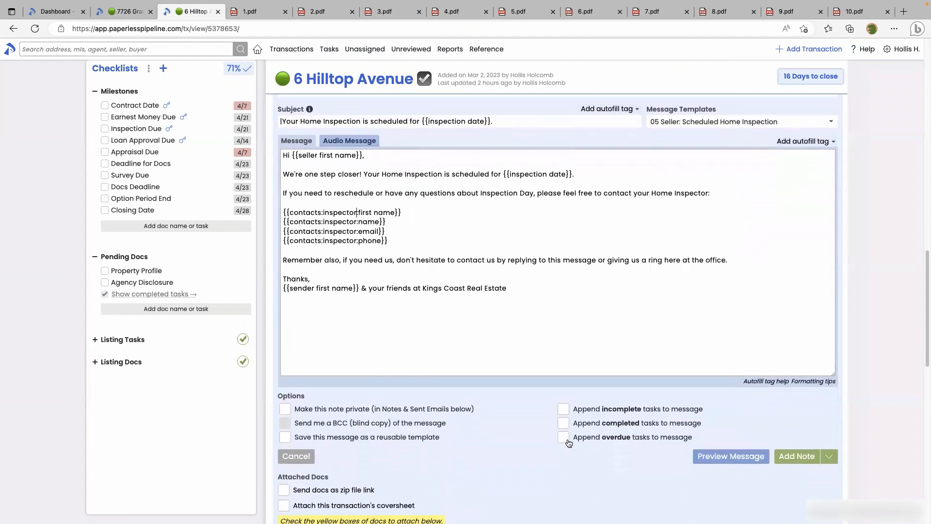
click(710, 455)
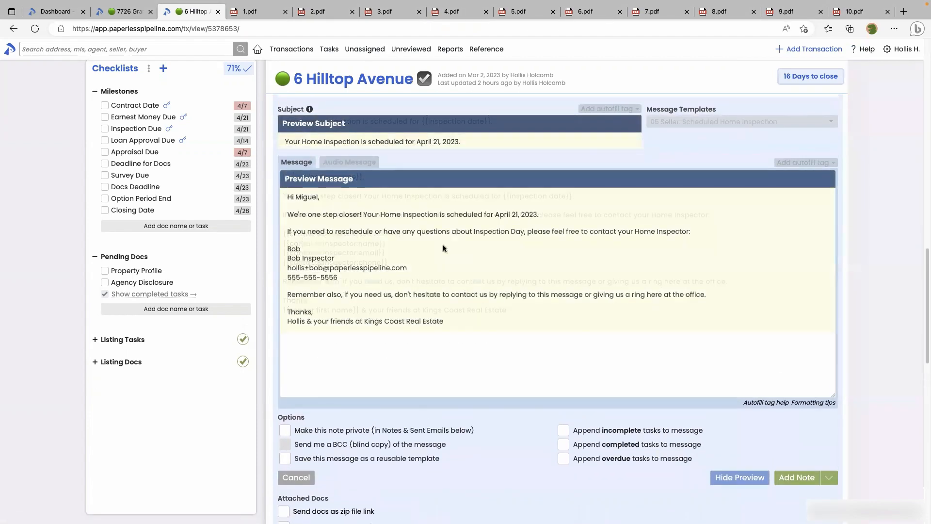
click(511, 15)
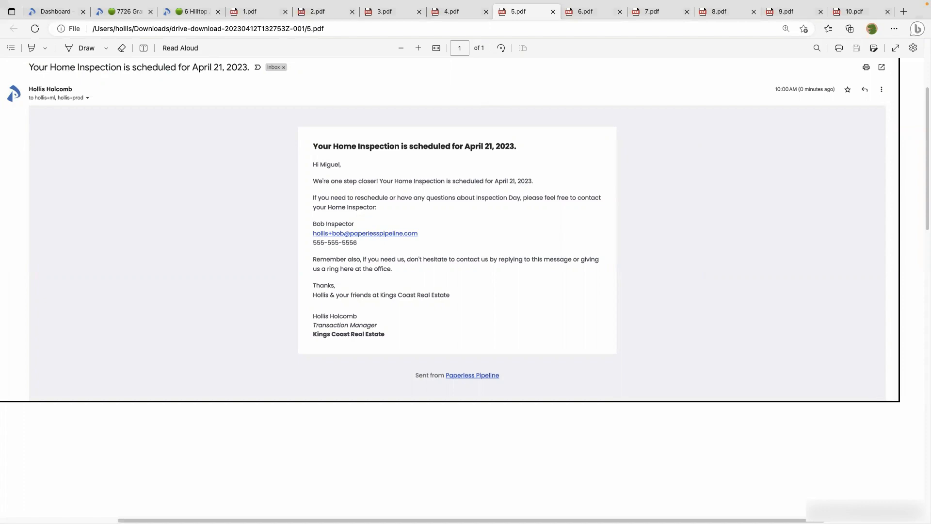
click(194, 11)
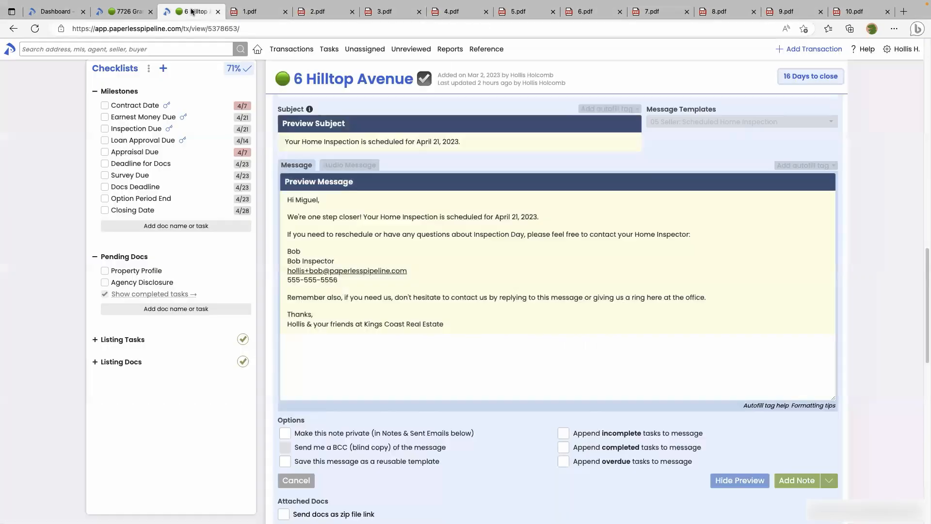
click(734, 476)
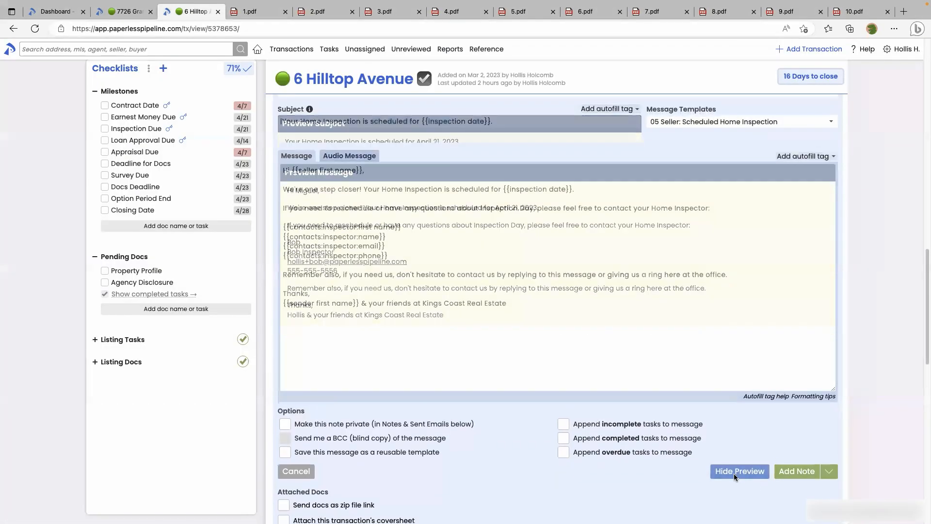
scroll(577, 386, up, 2)
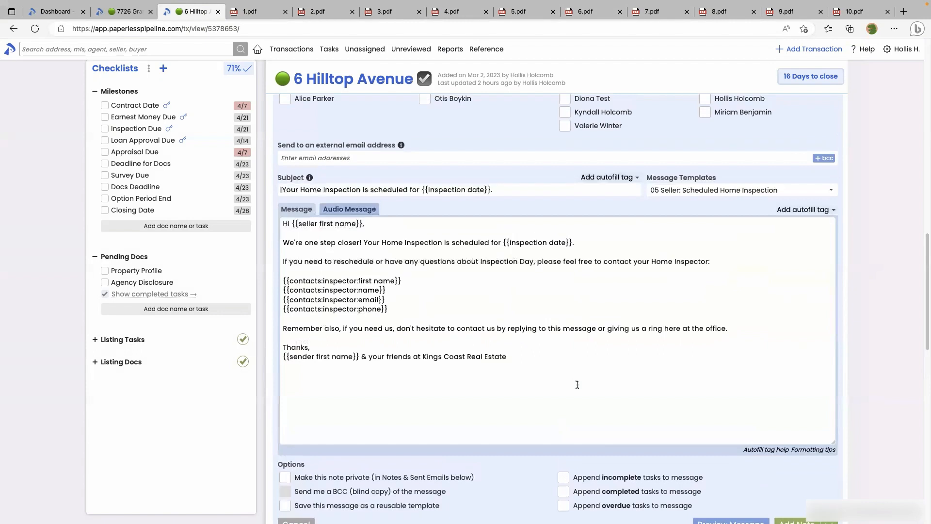
Load the 06 Agent: Contacts template ('Your Important Contacts') and view sent email 6.pdf
scroll(677, 215, up, 1)
click(679, 202)
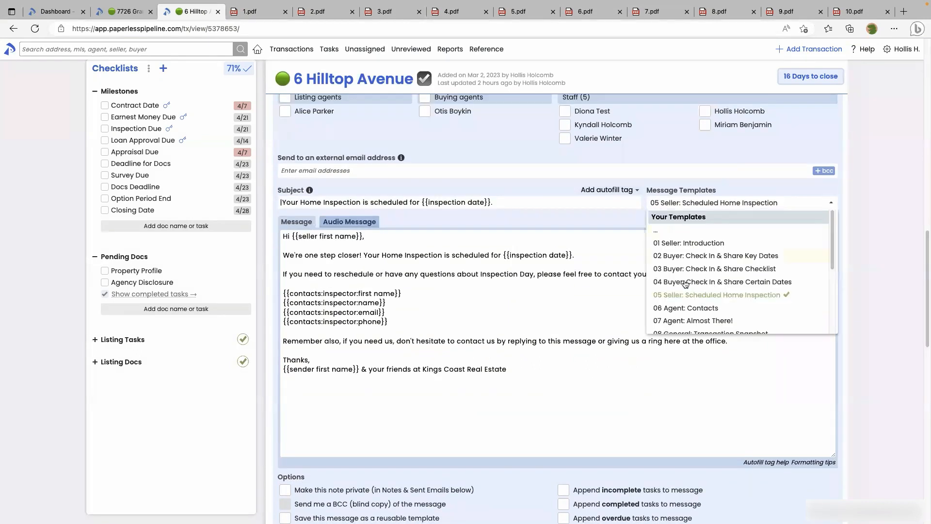
click(682, 309)
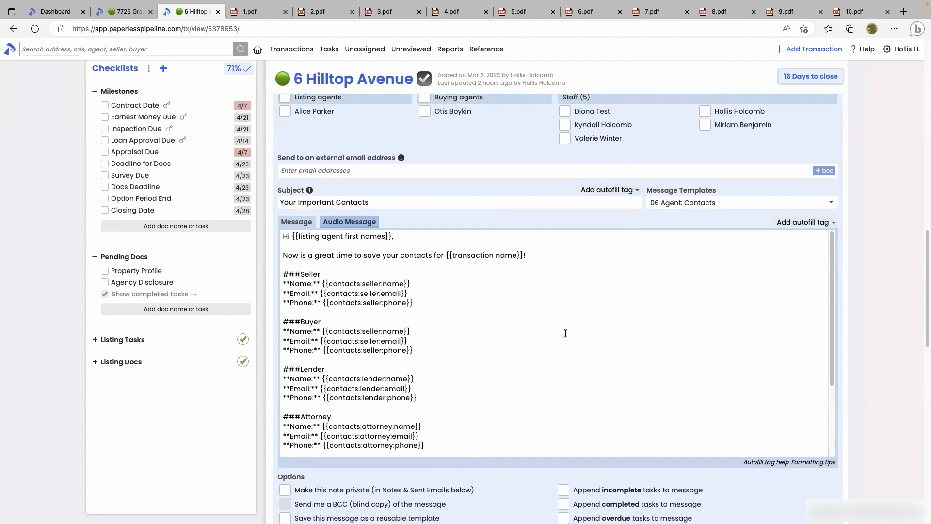
click(599, 9)
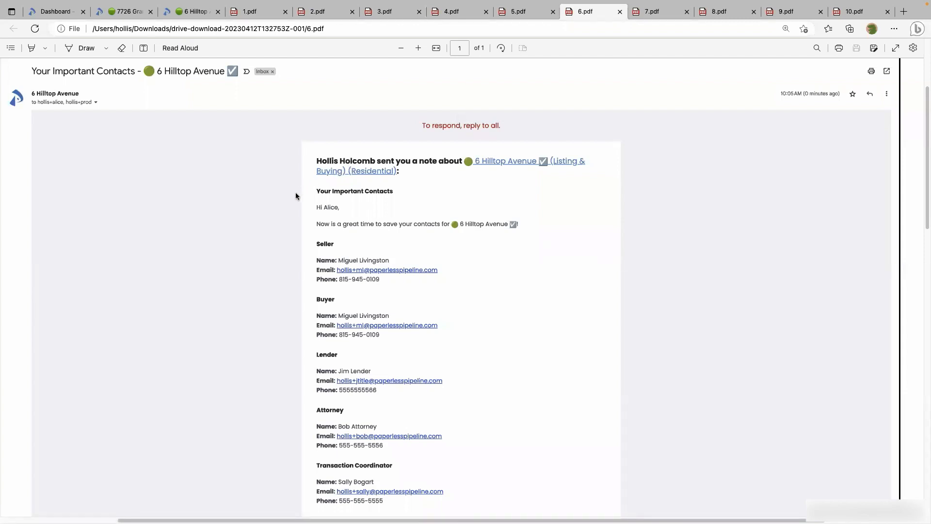
scroll(293, 259, down, 3)
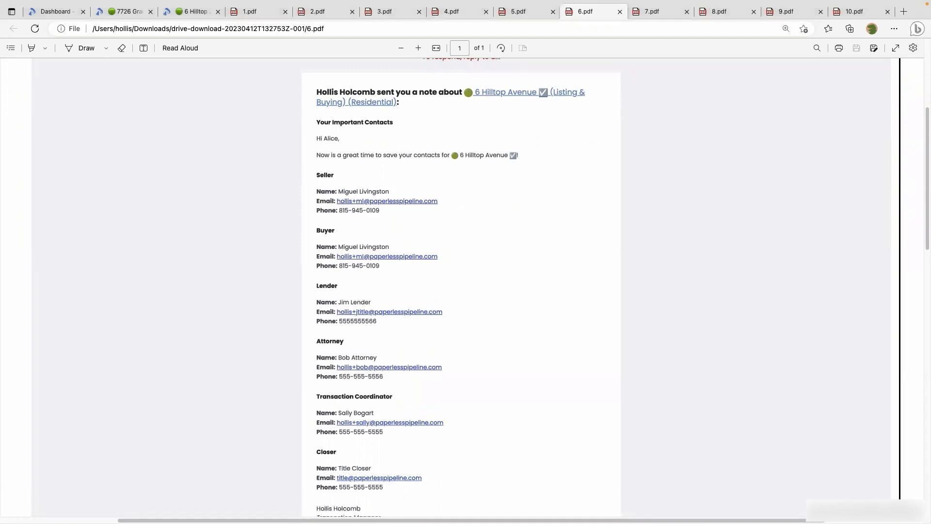
click(190, 12)
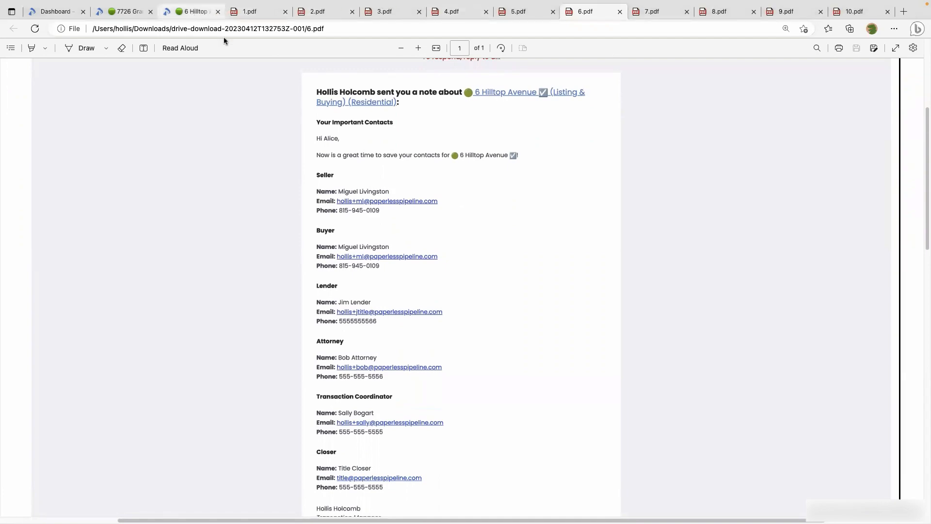
click(576, 384)
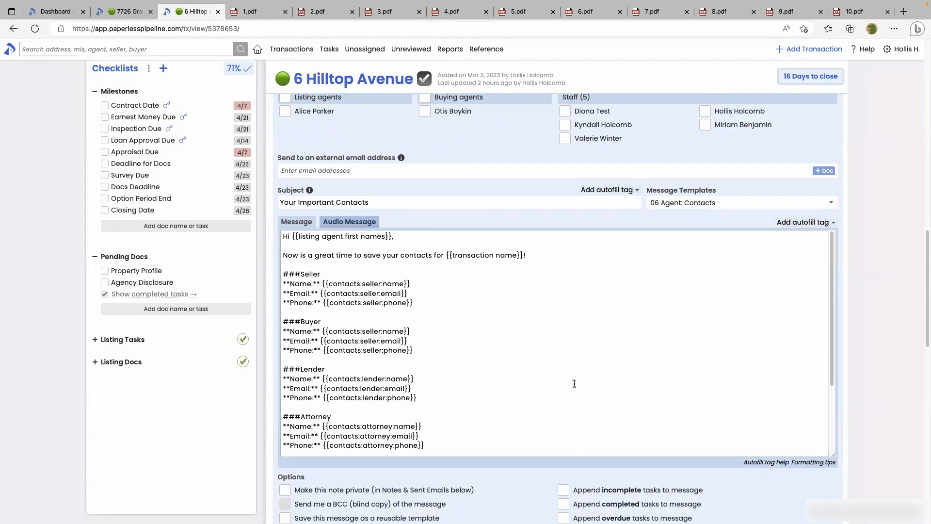
Load the 07 Agent: Almost There! template, review its body, then view sent email 7.pdf
click(703, 205)
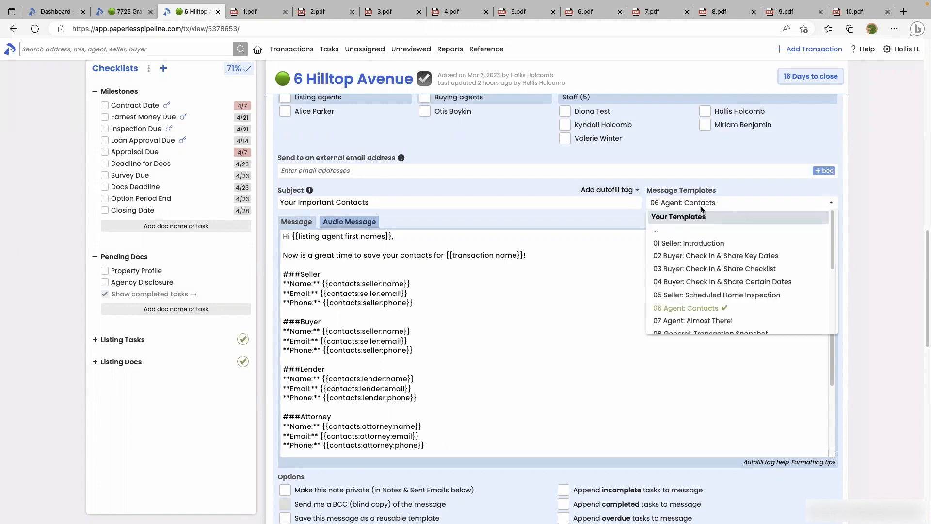
click(683, 321)
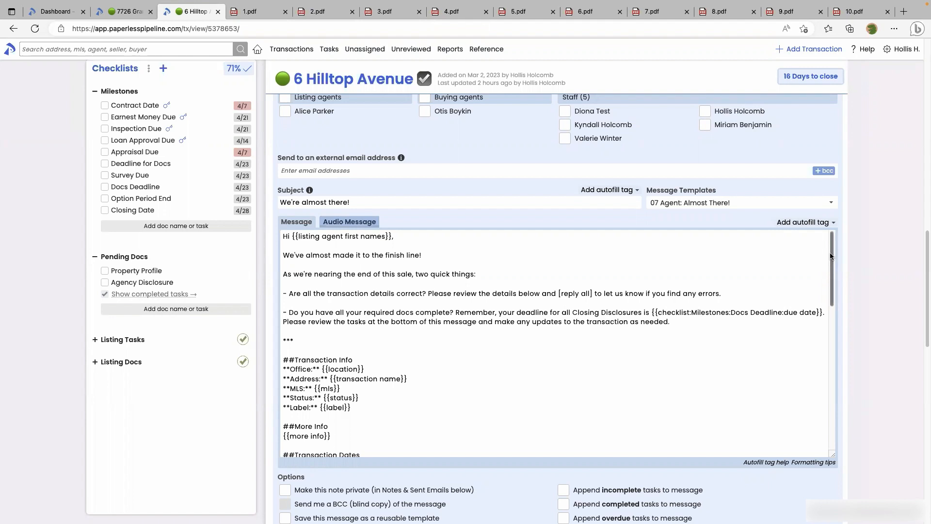
drag(831, 256, 819, 344)
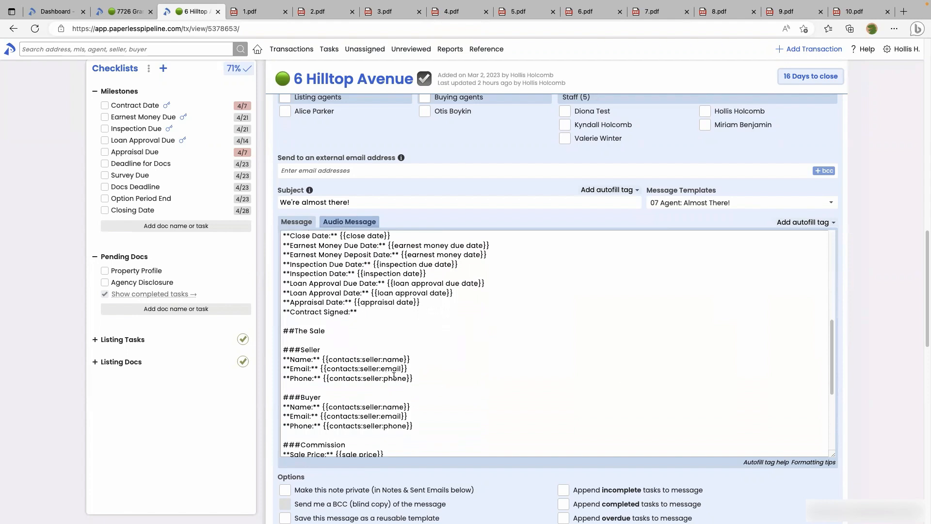
scroll(451, 372, down, 5)
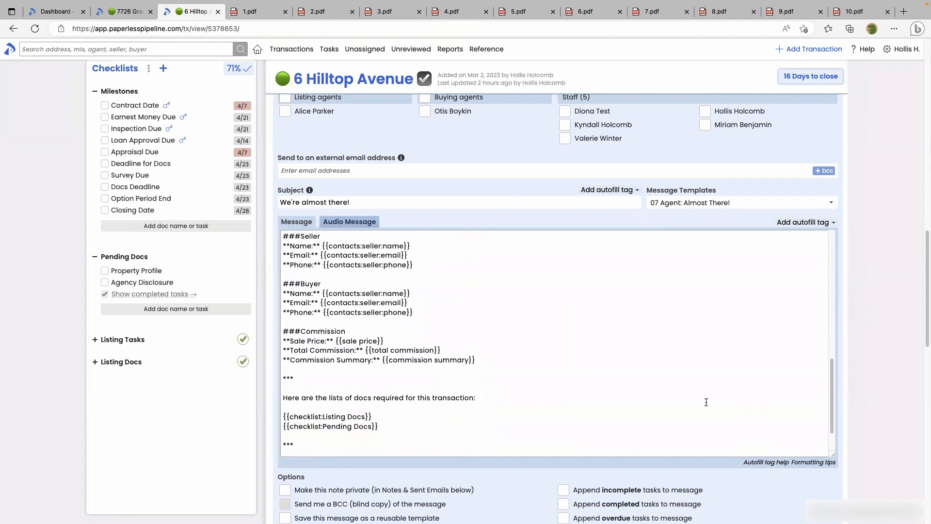
drag(831, 395, 832, 268)
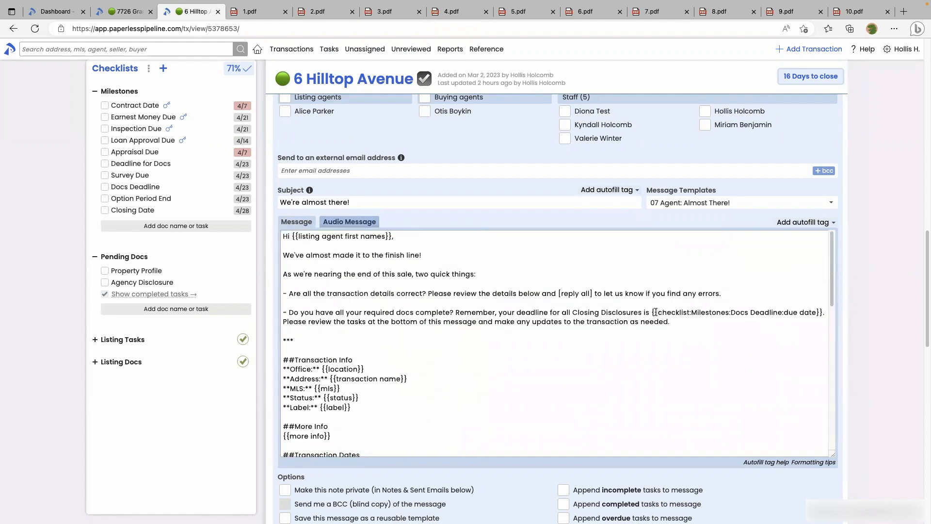
drag(653, 312, 812, 311)
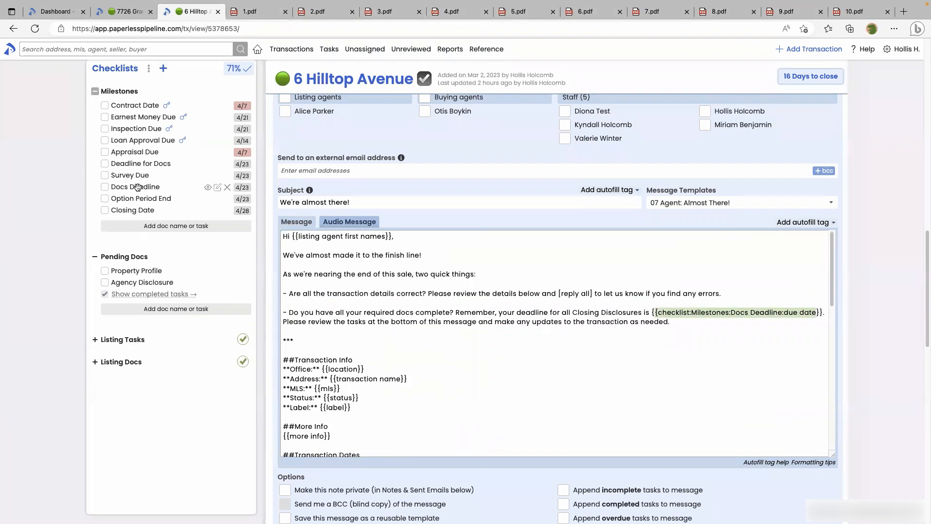
click(650, 10)
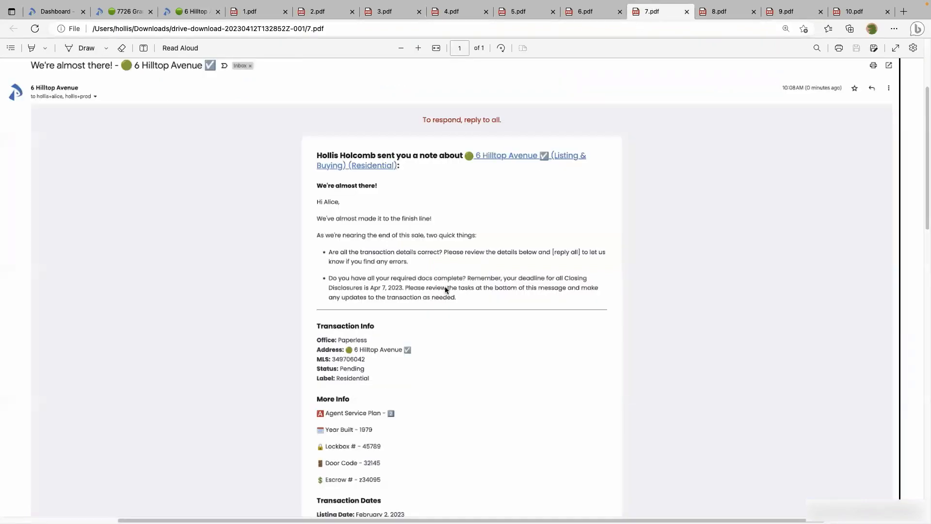
scroll(446, 289, down, 1)
scroll(445, 290, down, 3)
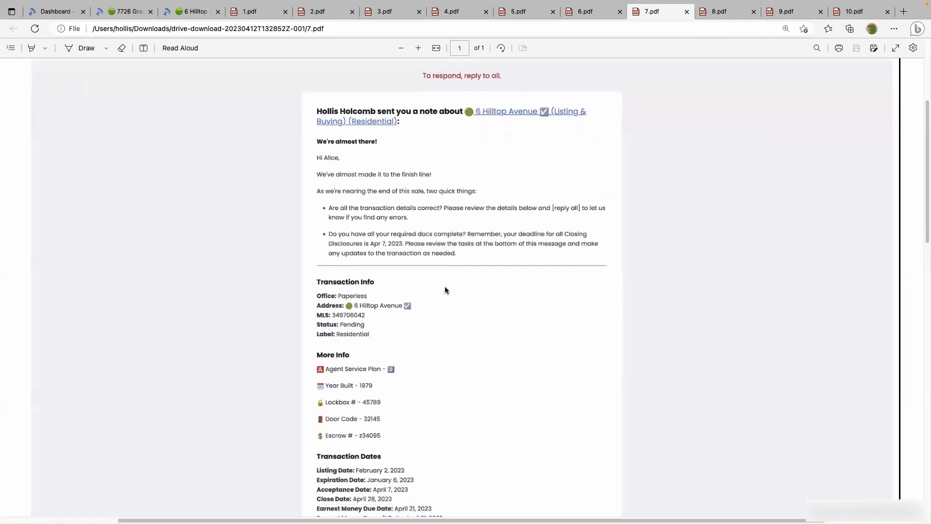
scroll(445, 290, down, 4)
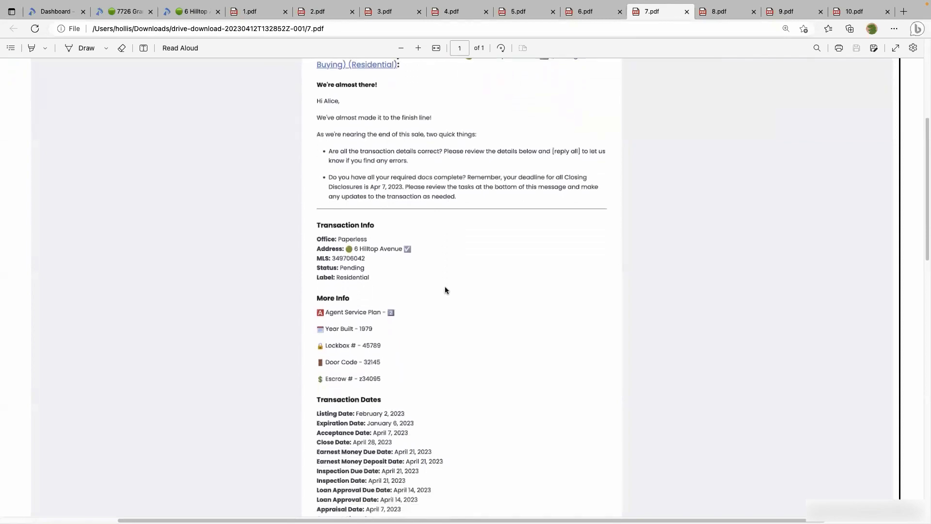
scroll(445, 290, down, 10)
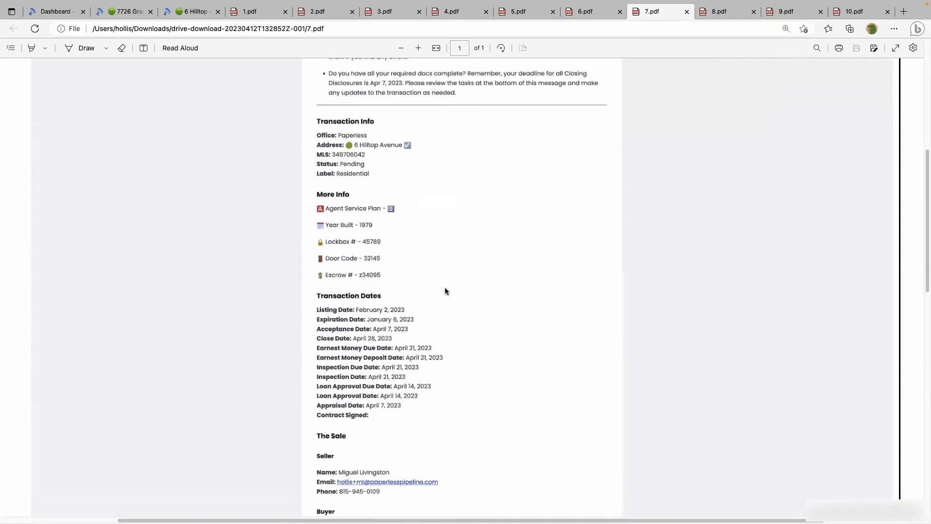
scroll(445, 290, down, 20)
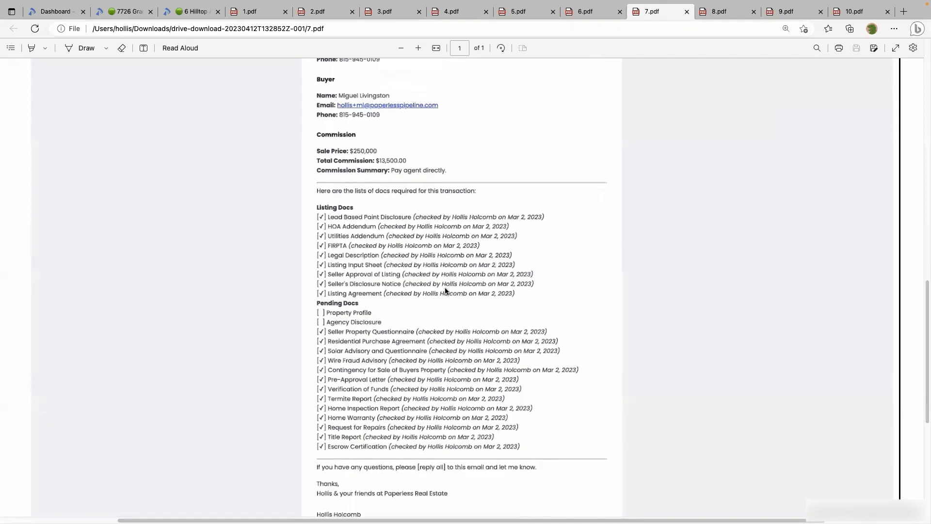
scroll(445, 290, down, 1)
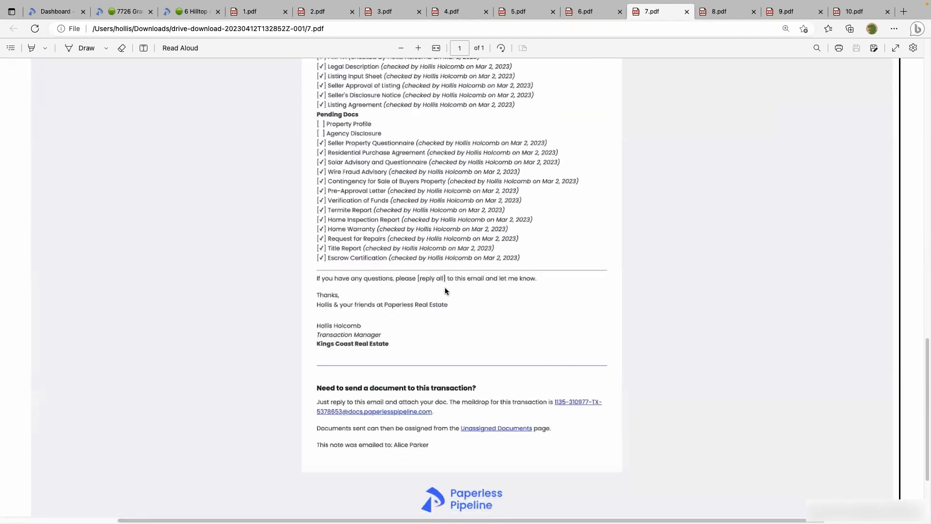
click(187, 10)
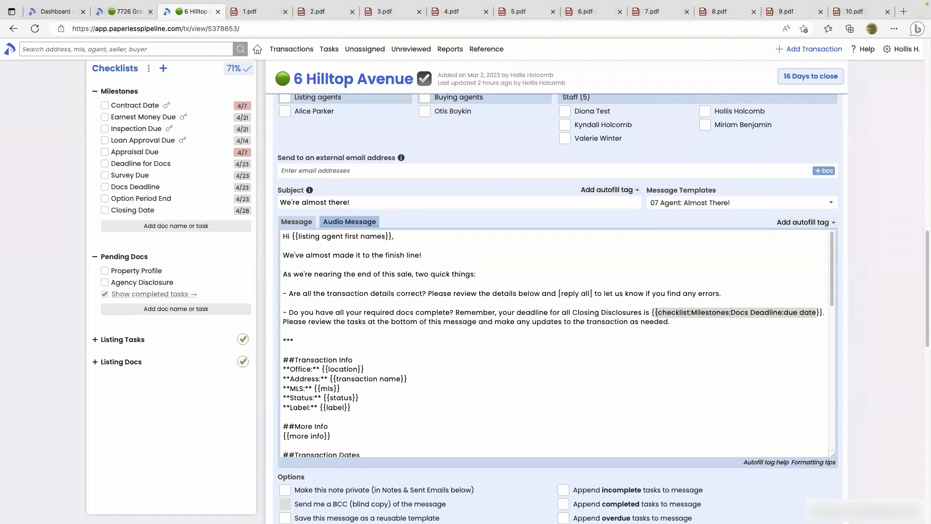
Cancel the Almost There draft from the bottom of the message form
scroll(306, 446, down, 5)
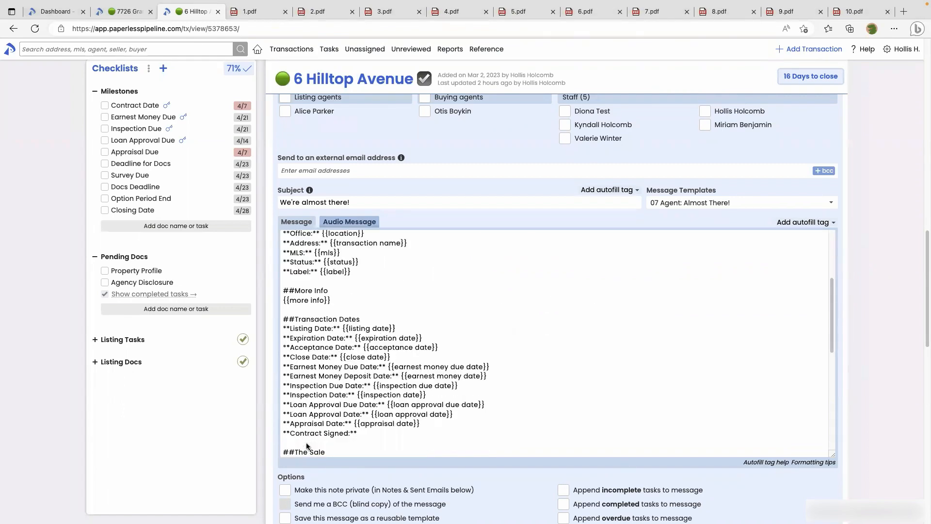
scroll(277, 444, down, 1)
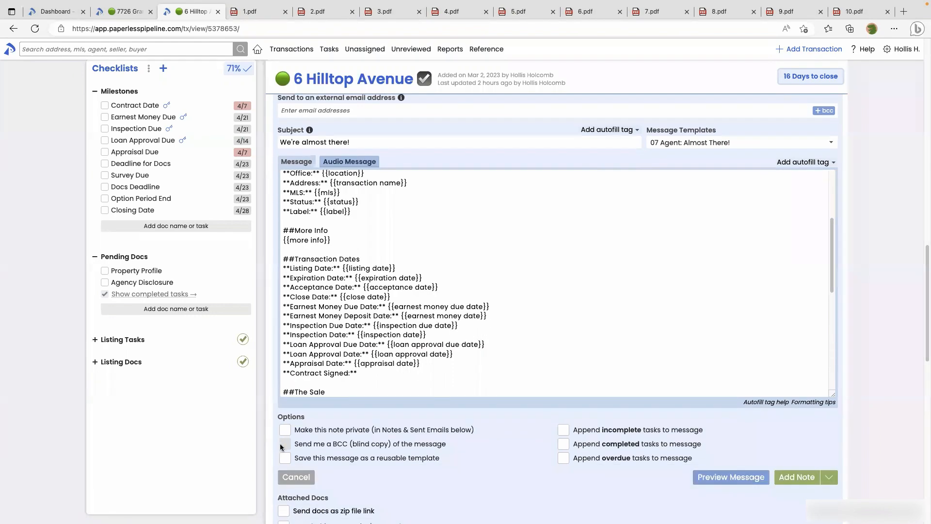
click(296, 477)
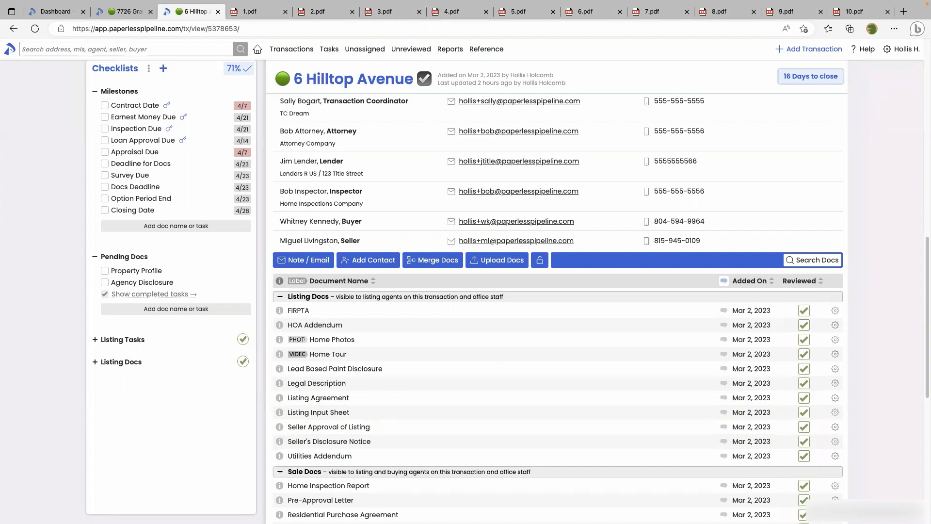
Start a new Note / Email loaded with the '08 General: Transaction Snapshot' template, subject 'Snapshot'
click(303, 259)
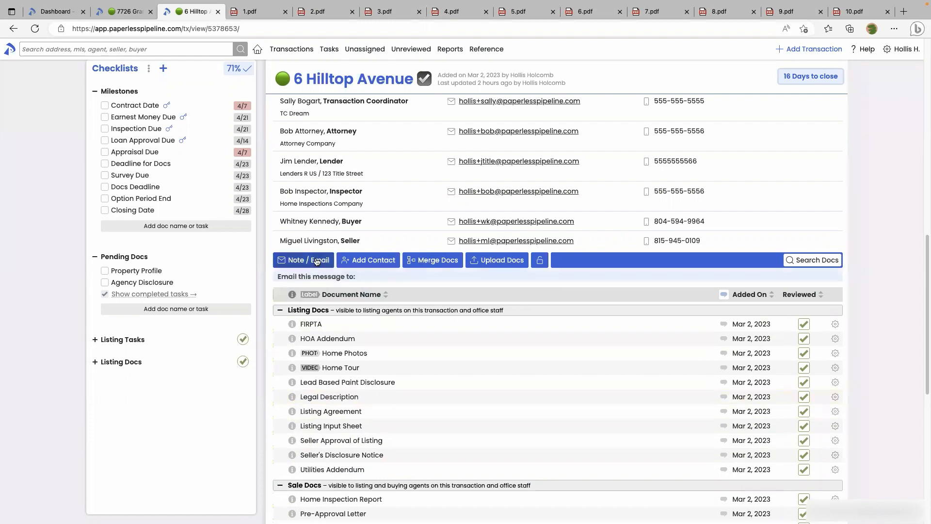
scroll(377, 318, down, 1)
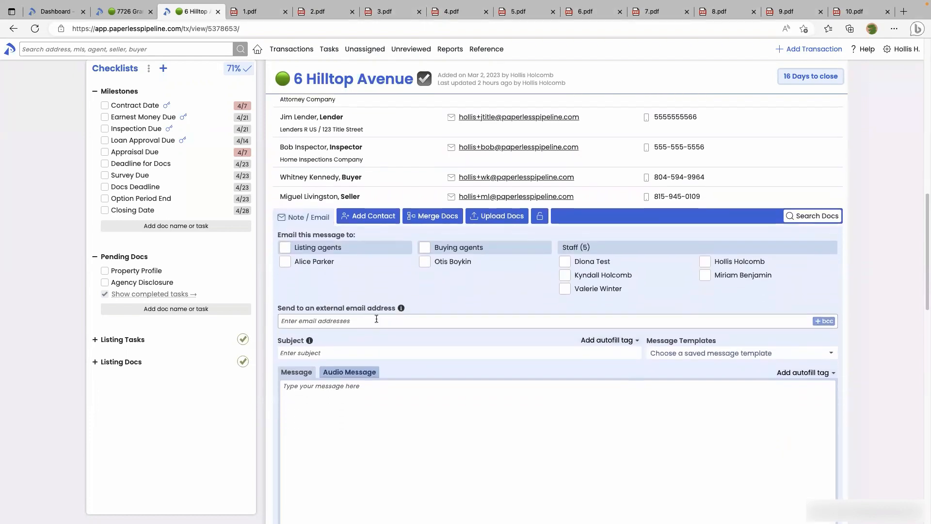
click(718, 354)
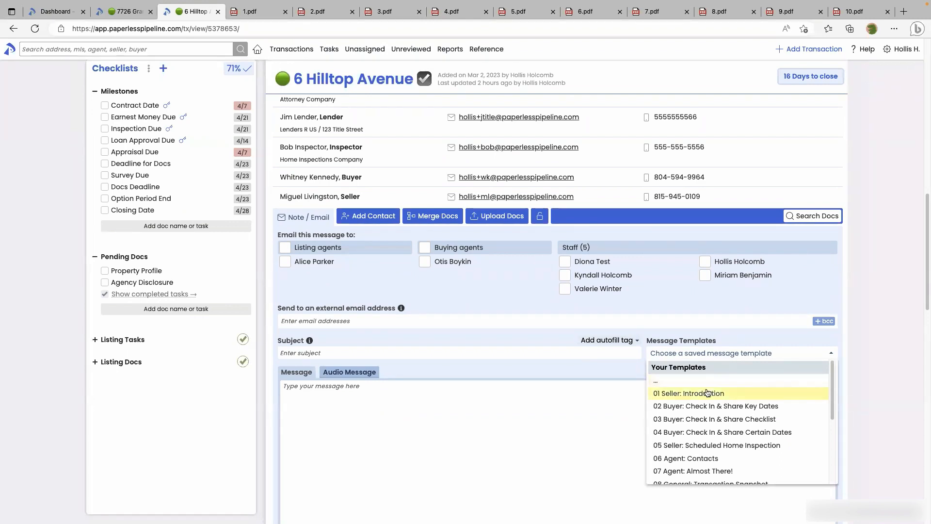
scroll(711, 432, down, 1)
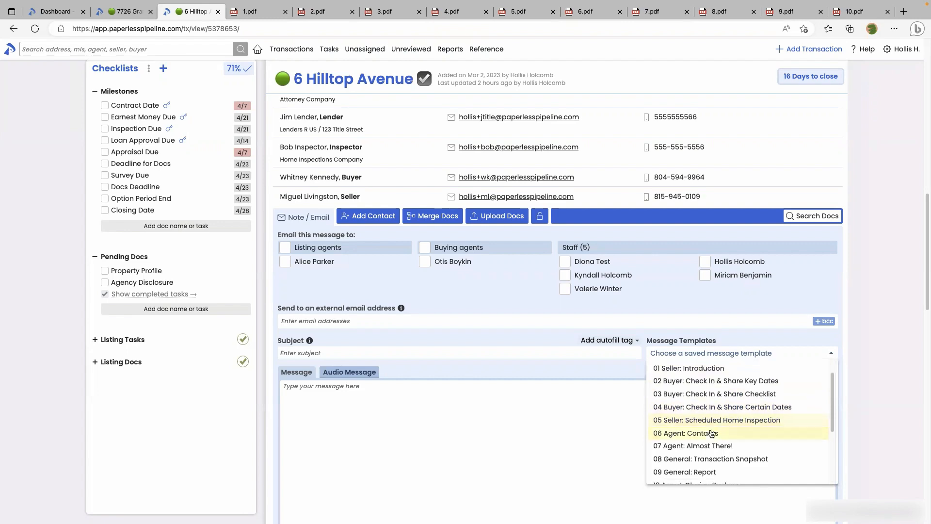
click(719, 460)
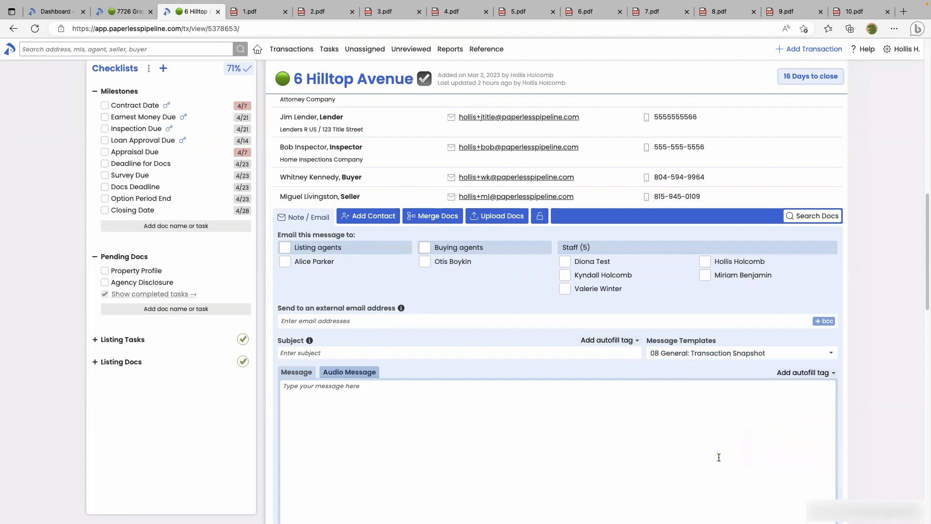
scroll(720, 443, down, 3)
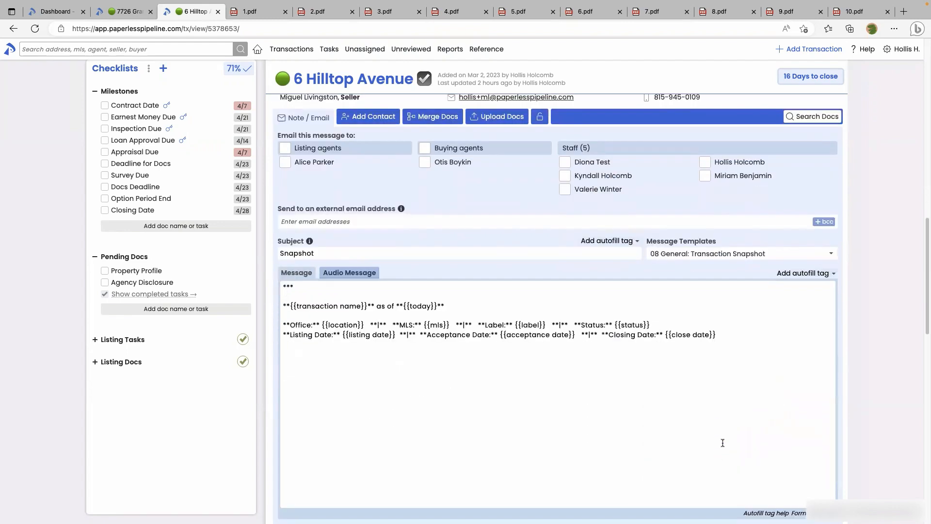
Above the snapshot, add a greeting, 'Yes, buyer initials needed on page 7.' and a sign-off, then preview
click(281, 282)
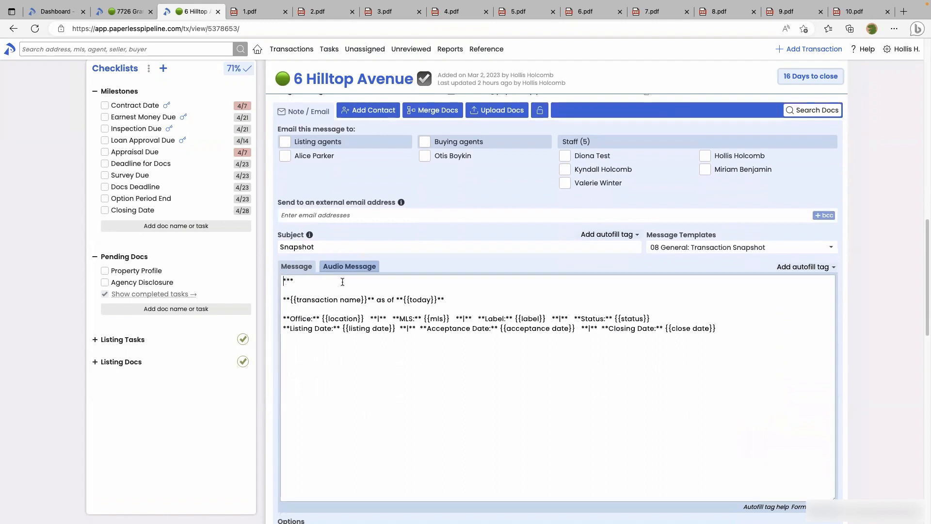
key(Return)
key(Return)
key(Up)
key(Up)
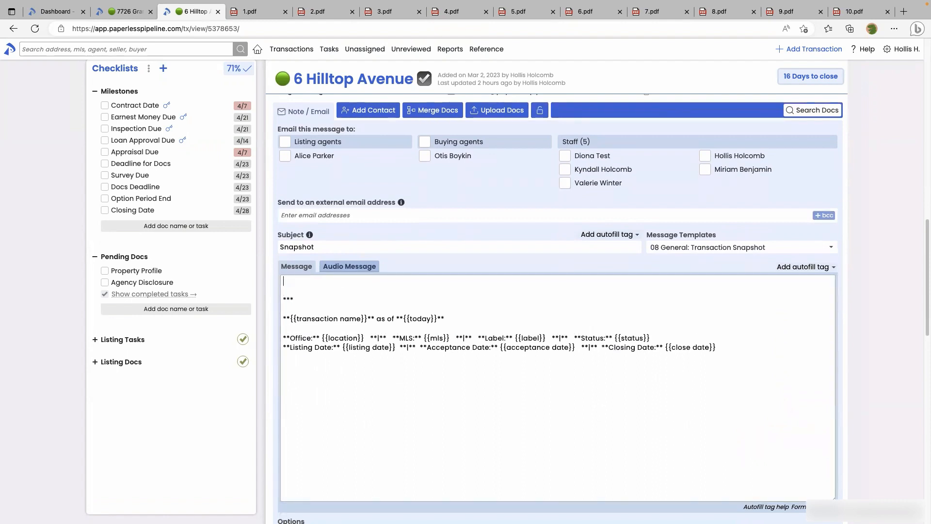
text(Hi Otis,)
key(Return)
key(Return)
text(Yes, buye)
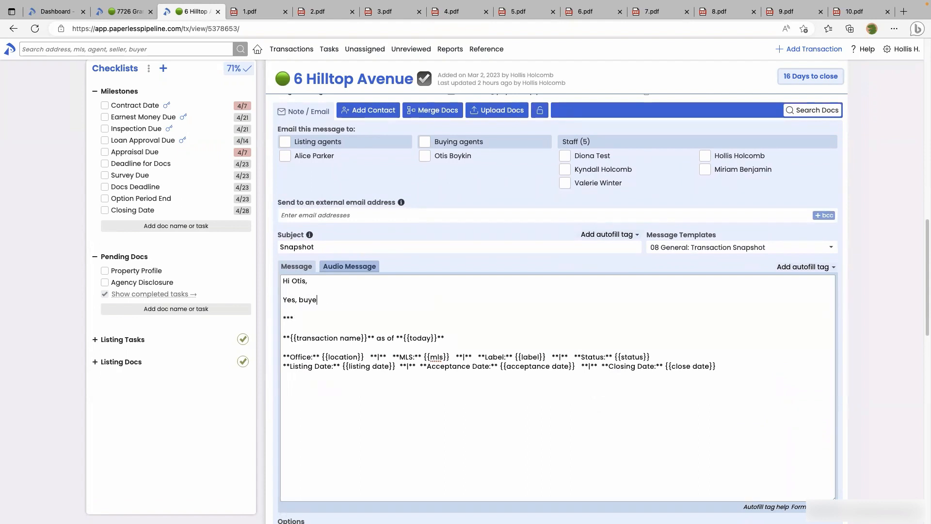
text(r initials needed on page 7.)
key(Return)
key(Return)
text(Thanks,)
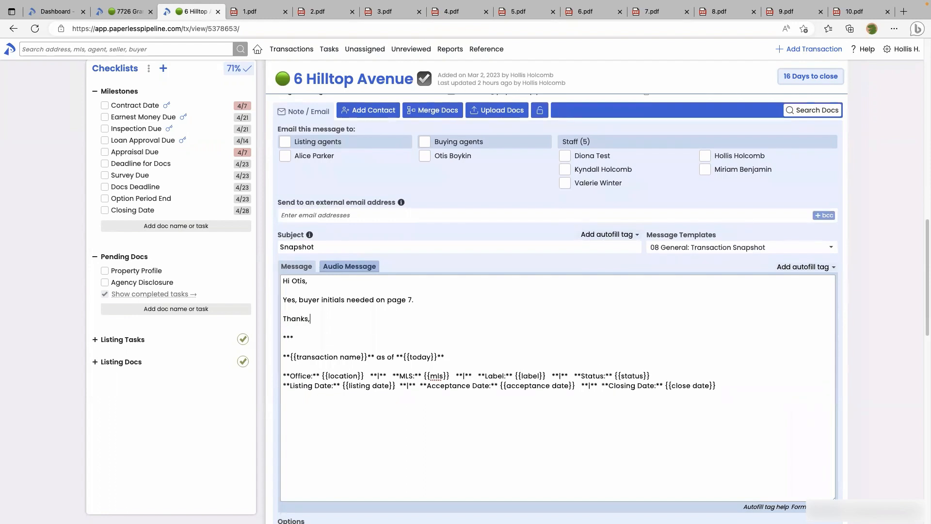
key(Return)
text(Hollis)
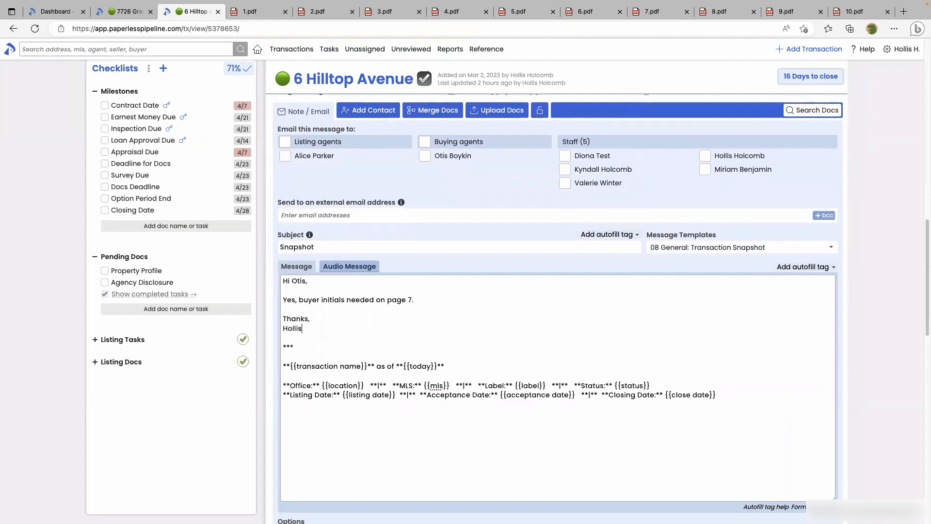
scroll(412, 301, down, 2)
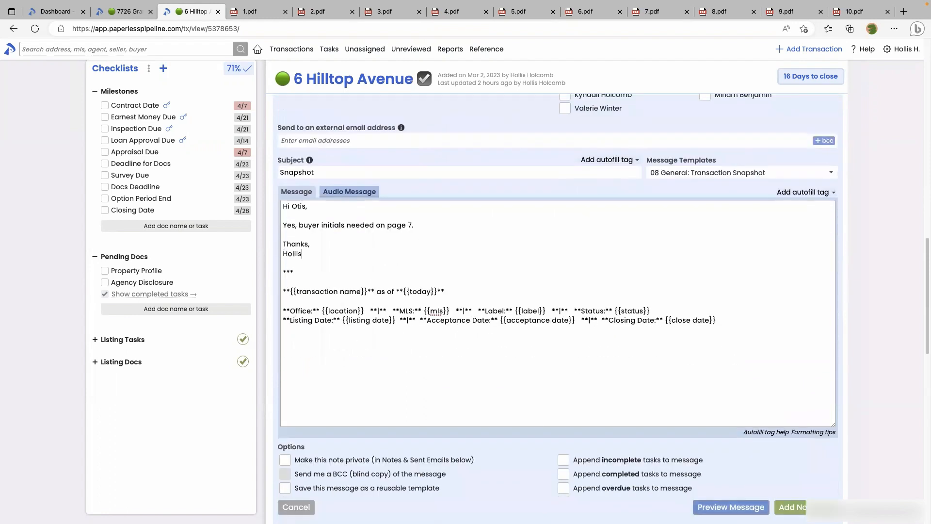
click(731, 507)
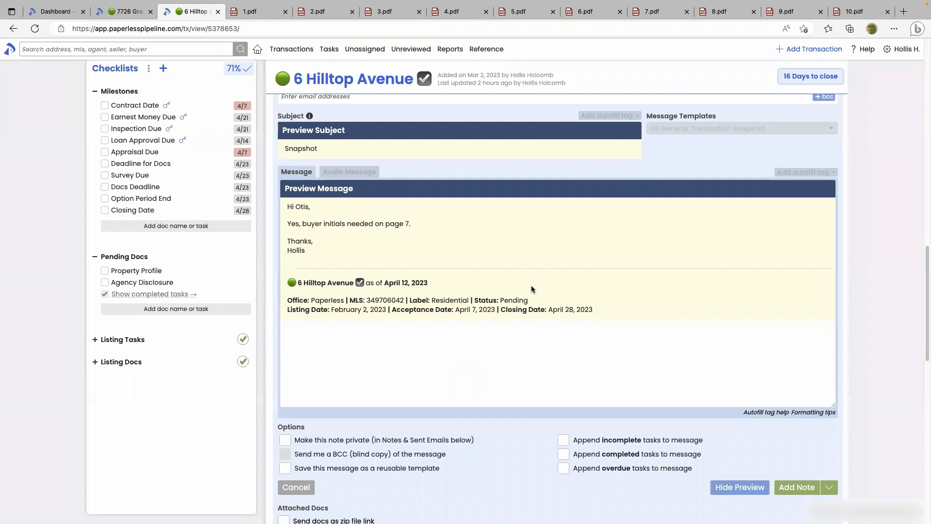
Compare the previewed message with the sent Snapshot email in 8.pdf, then hide the preview
click(717, 13)
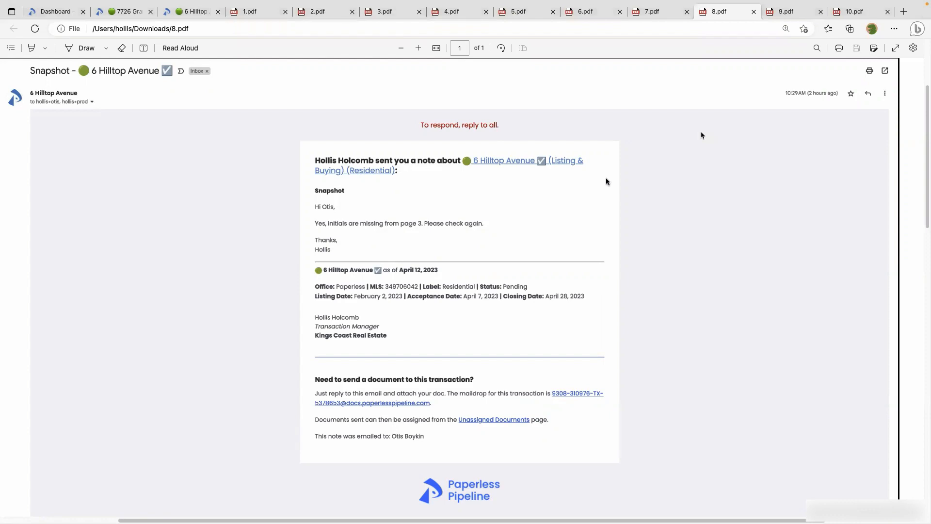
click(177, 15)
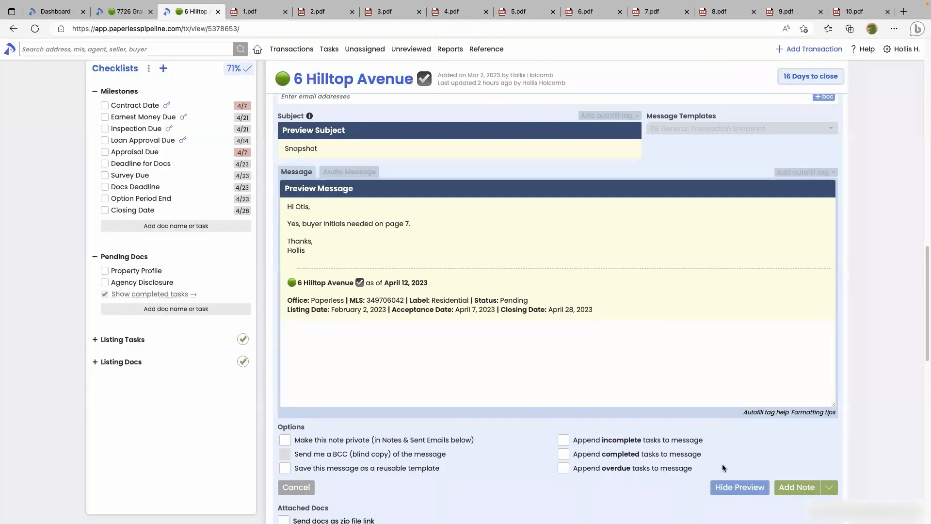
click(729, 483)
scroll(674, 251, up, 2)
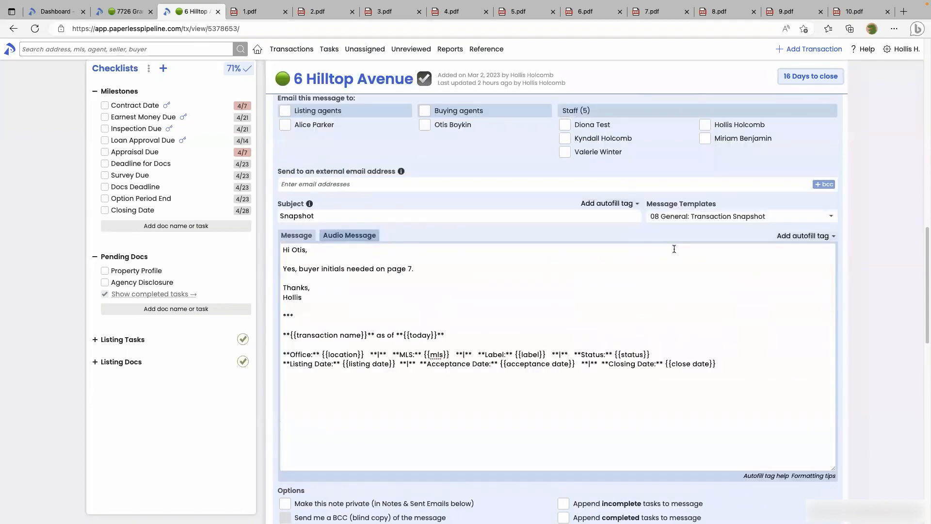
click(681, 218)
Load the '09 General: Report' template, subject 'Report', and scroll through its contact and timeline tags
scroll(708, 315, down, 3)
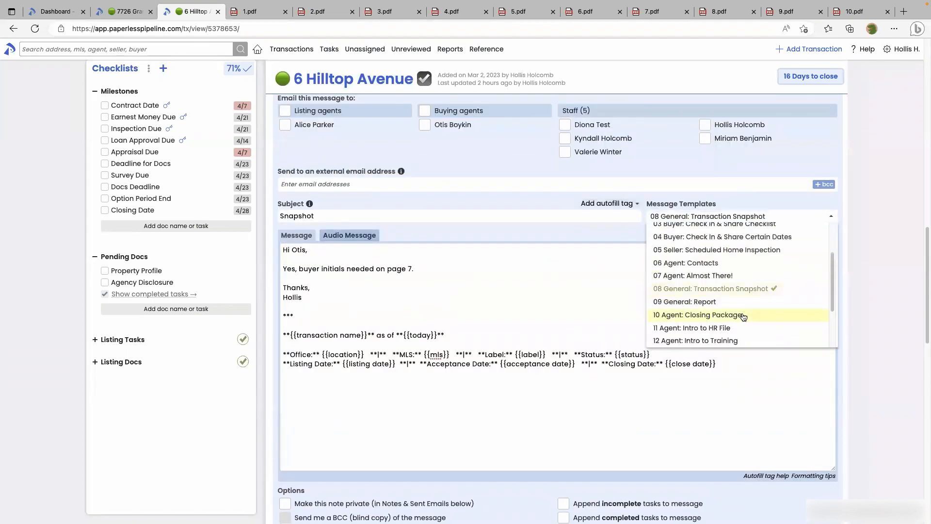
click(707, 302)
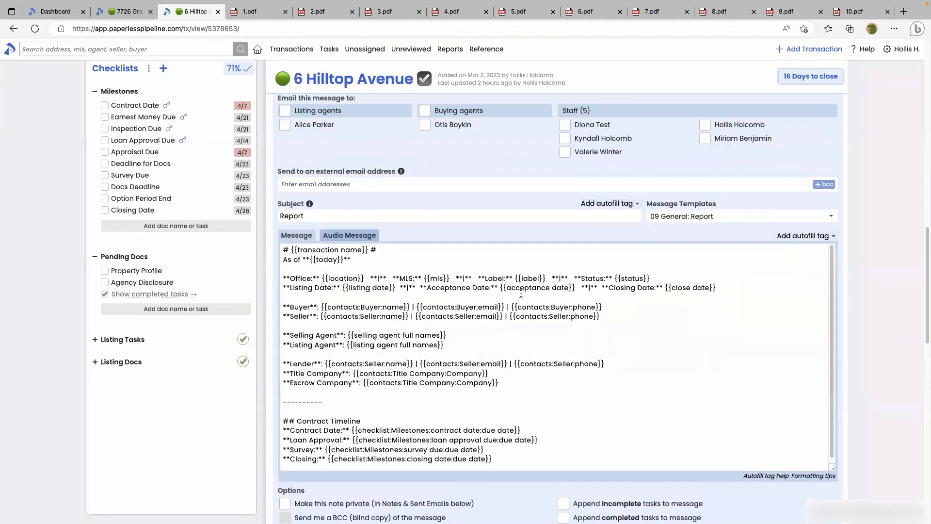
scroll(856, 321, down, 1)
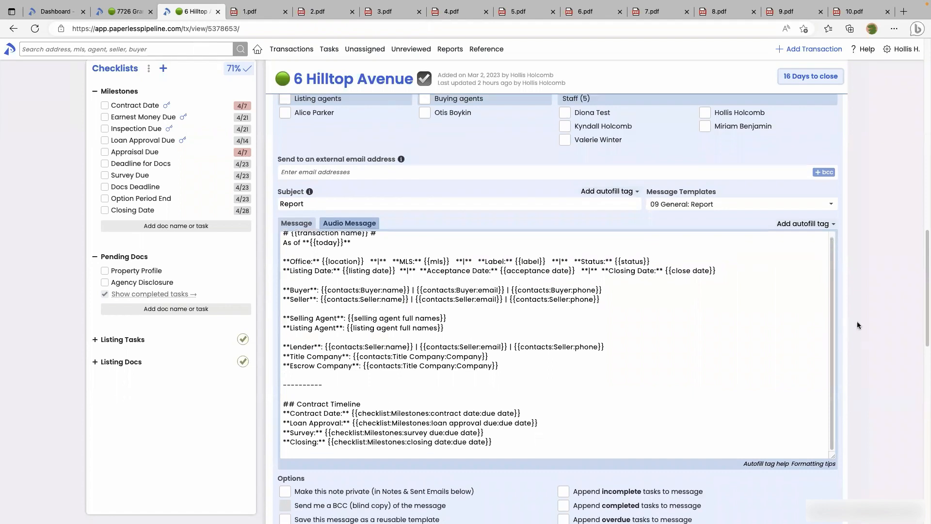
scroll(831, 289, up, 1)
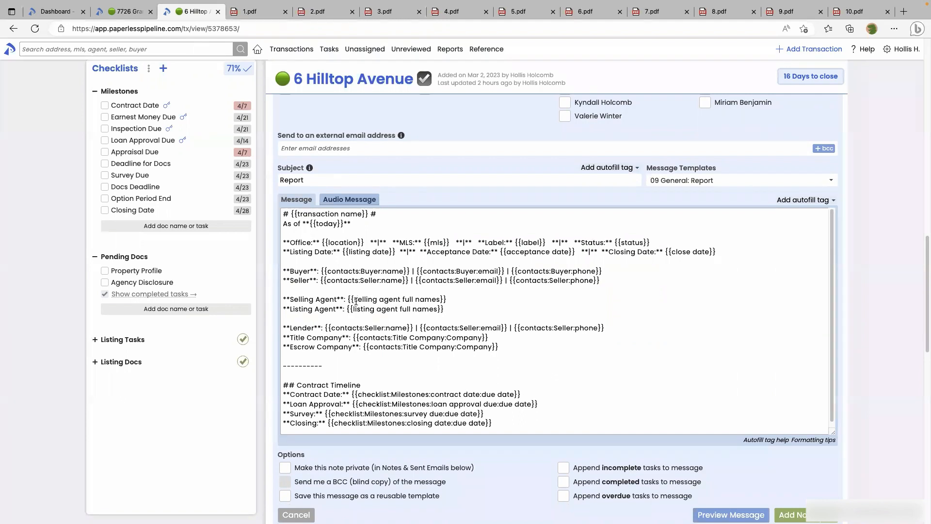
scroll(365, 309, down, 1)
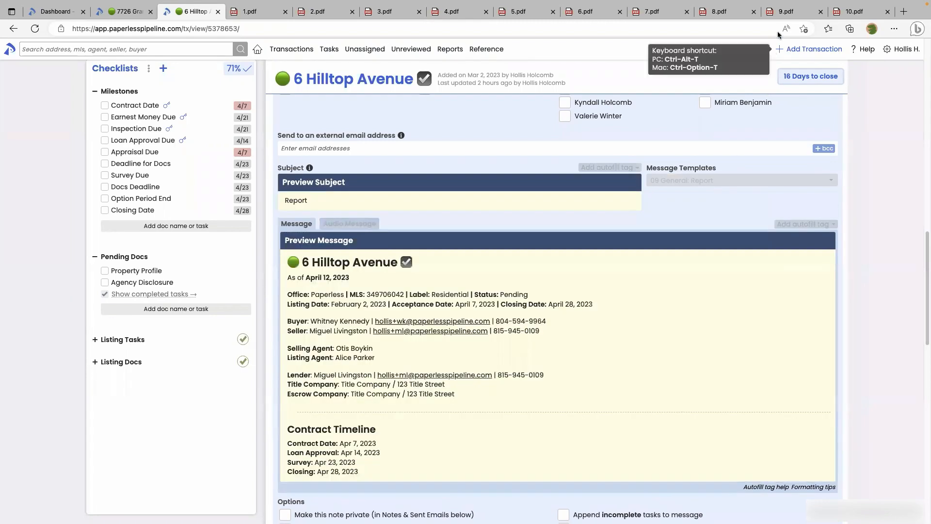
click(774, 13)
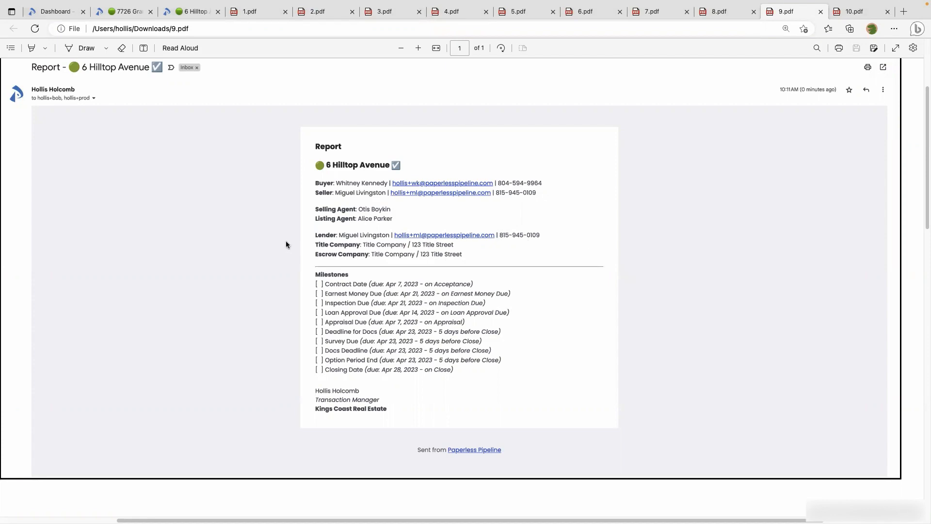
click(185, 14)
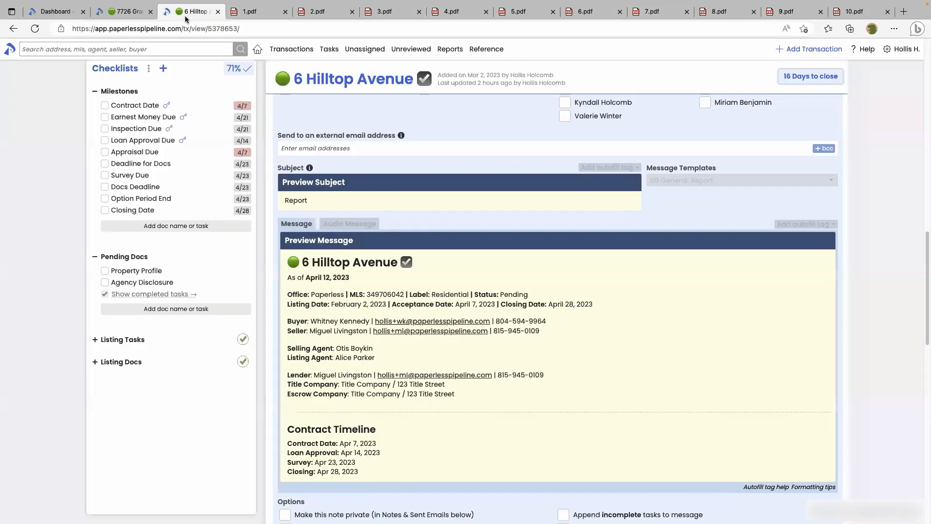
scroll(533, 315, down, 2)
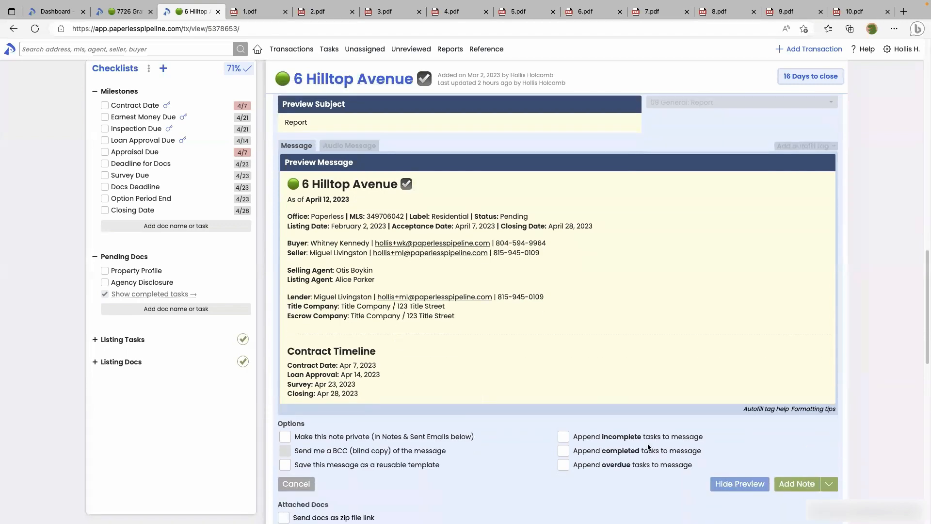
Hide the Report preview to show the raw tags, and browse the message templates list
click(739, 484)
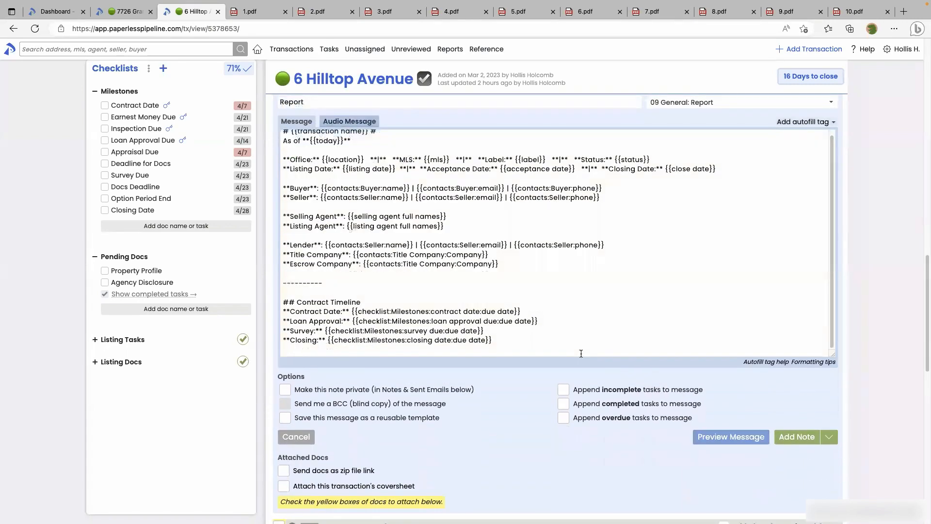
scroll(617, 244, up, 2)
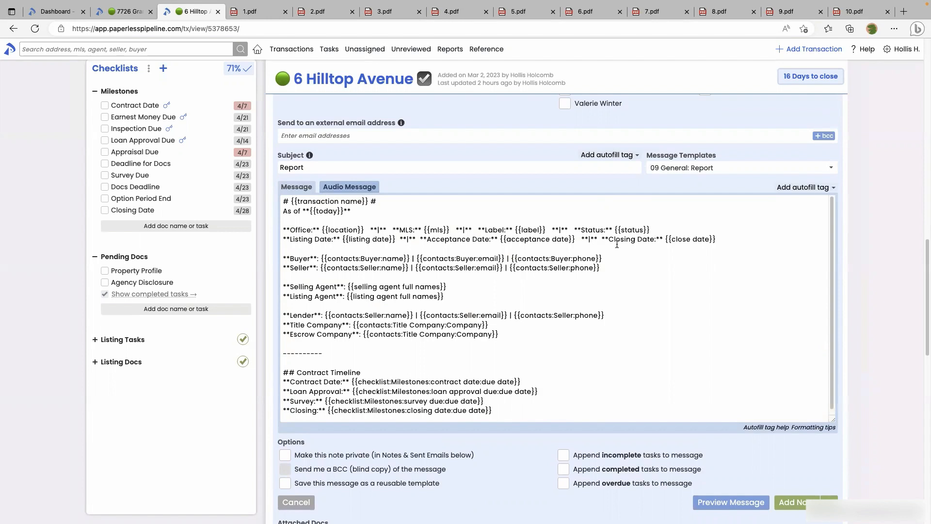
click(690, 168)
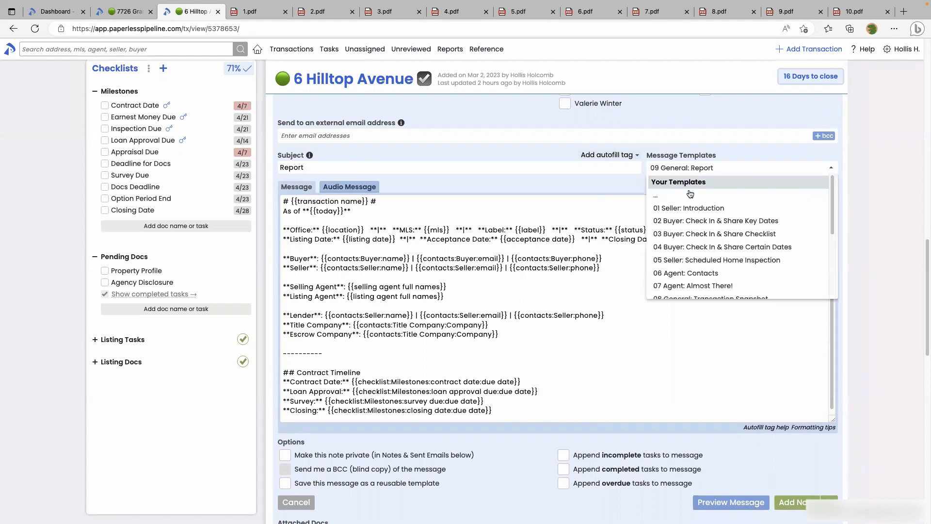
scroll(691, 194, down, 5)
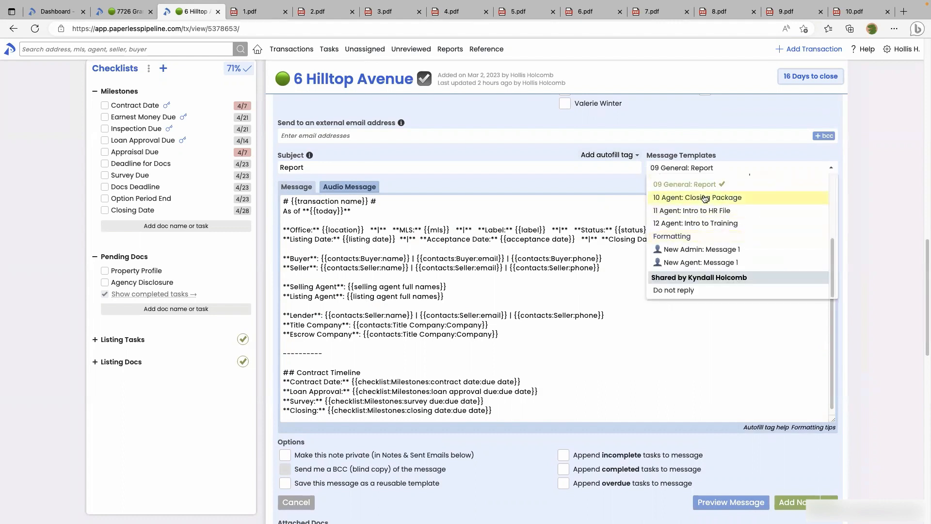
Load the '10 Agent: Closing Package' template, subject 'All Closed!', and address it to the listing agents
click(704, 198)
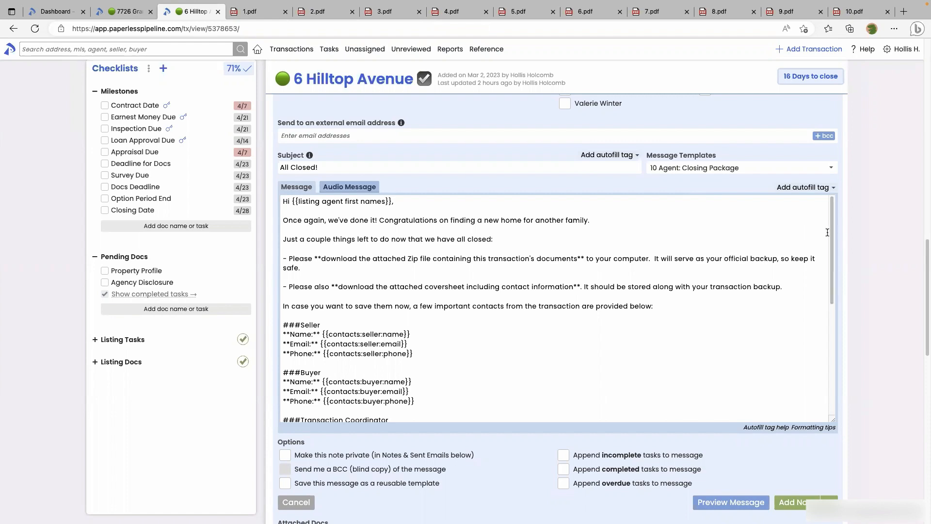
scroll(830, 248, down, 2)
drag(830, 247, 828, 276)
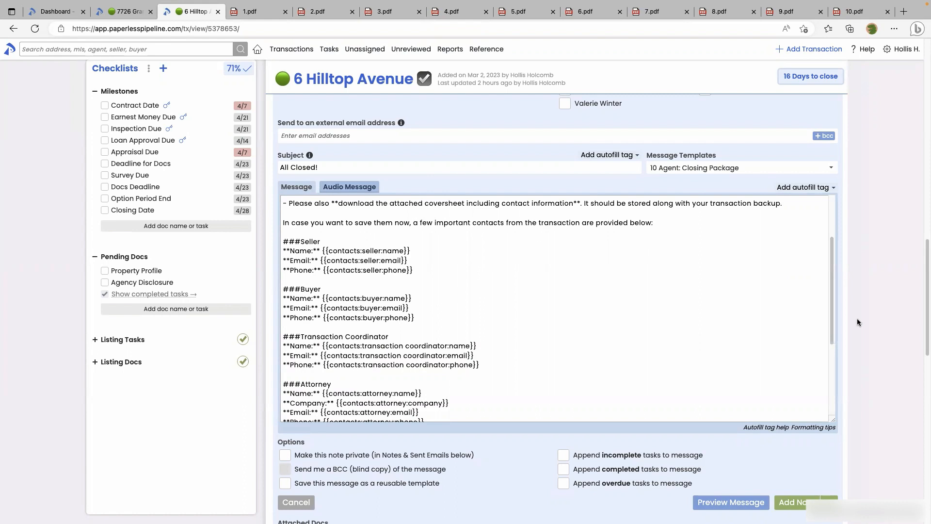
scroll(857, 322, down, 1)
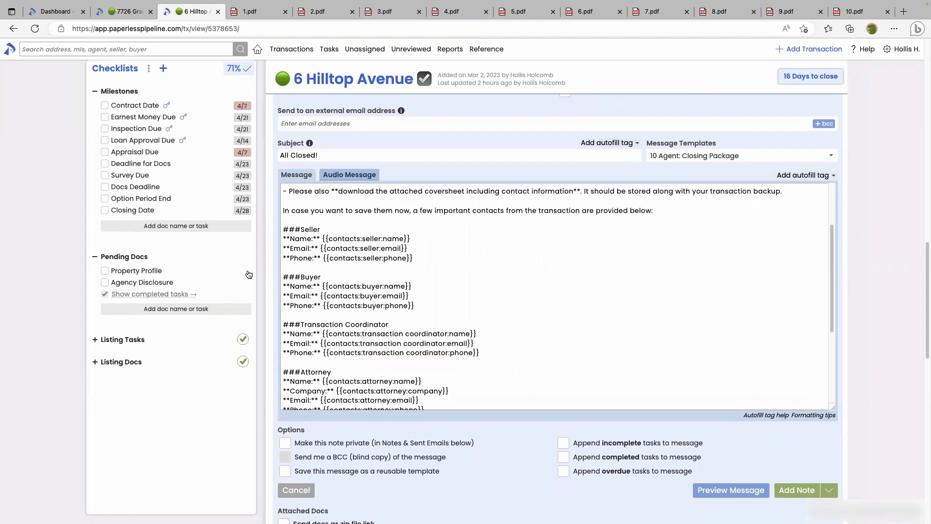
scroll(287, 230, up, 4)
click(286, 229)
Preview the filled-in All Closed! email and try sending it, triggering the Doc Attachment Warning
scroll(288, 248, down, 3)
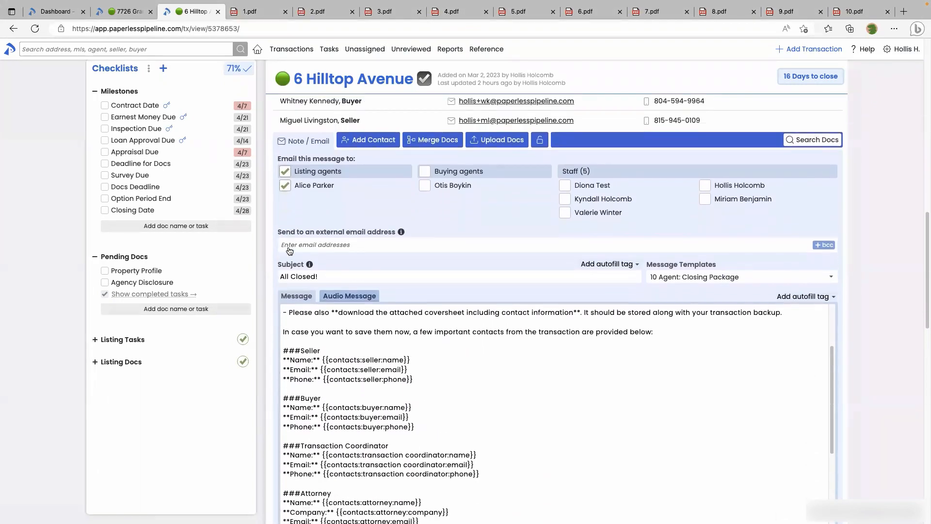
scroll(289, 250, down, 1)
click(724, 460)
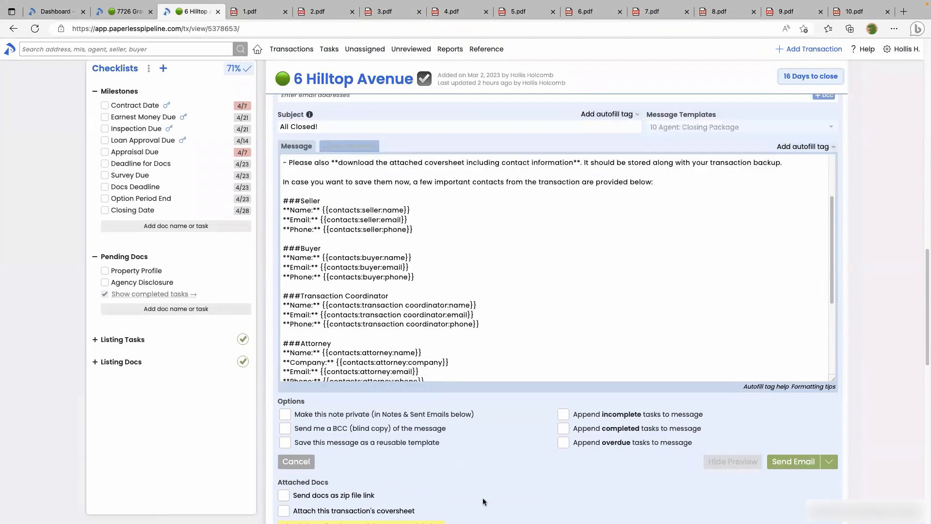
scroll(493, 468, down, 2)
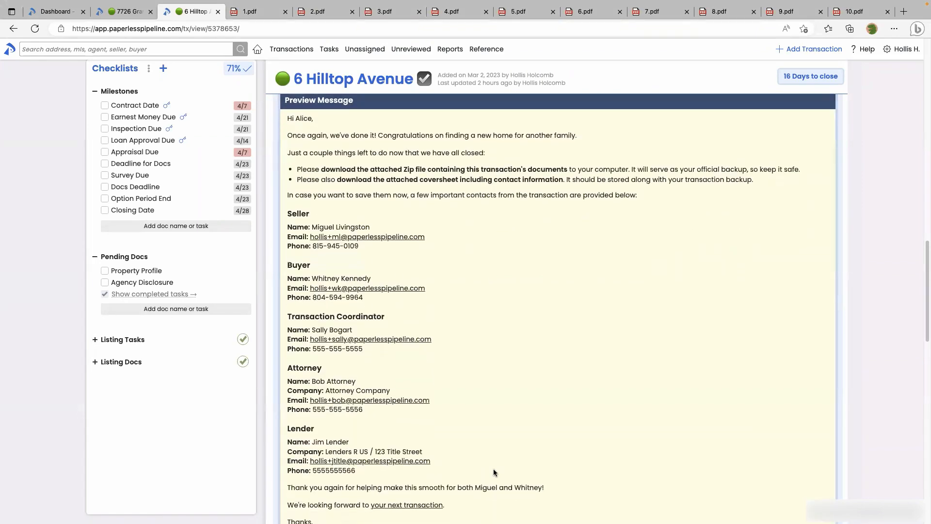
scroll(493, 469, down, 3)
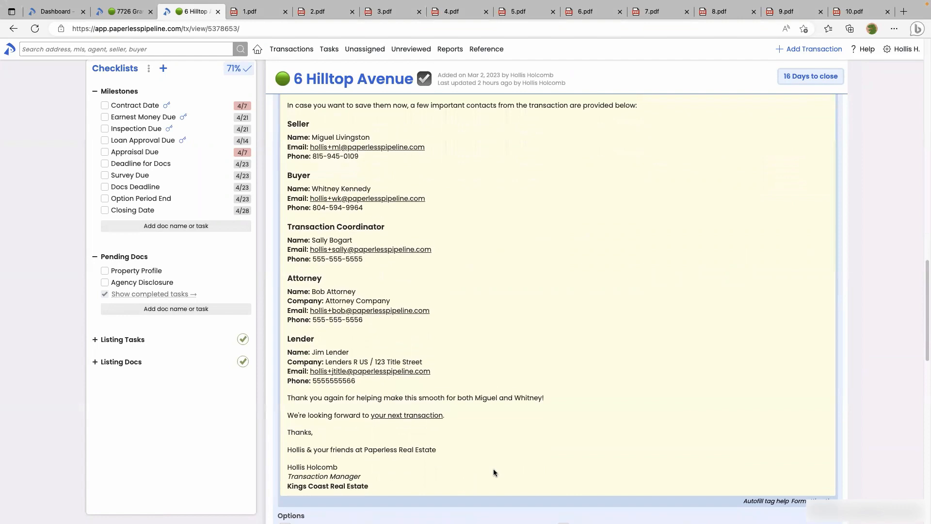
scroll(493, 471, down, 3)
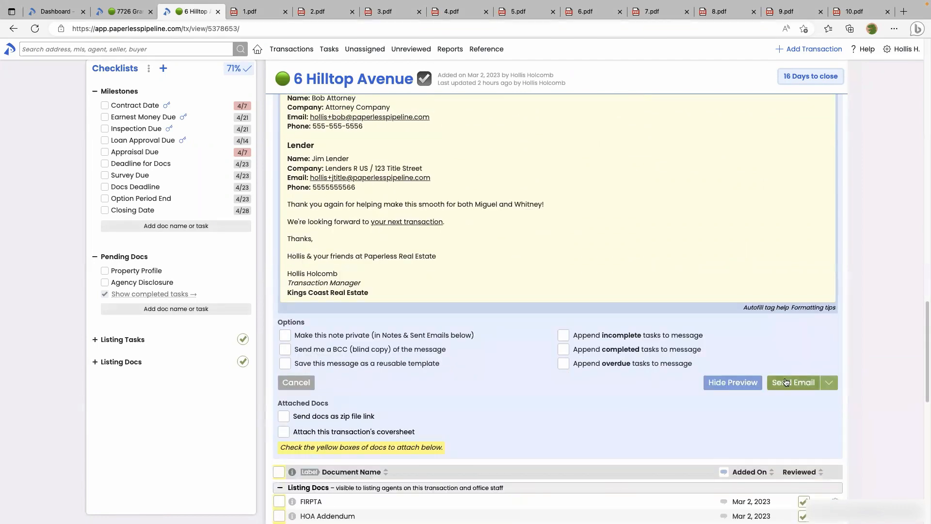
click(786, 384)
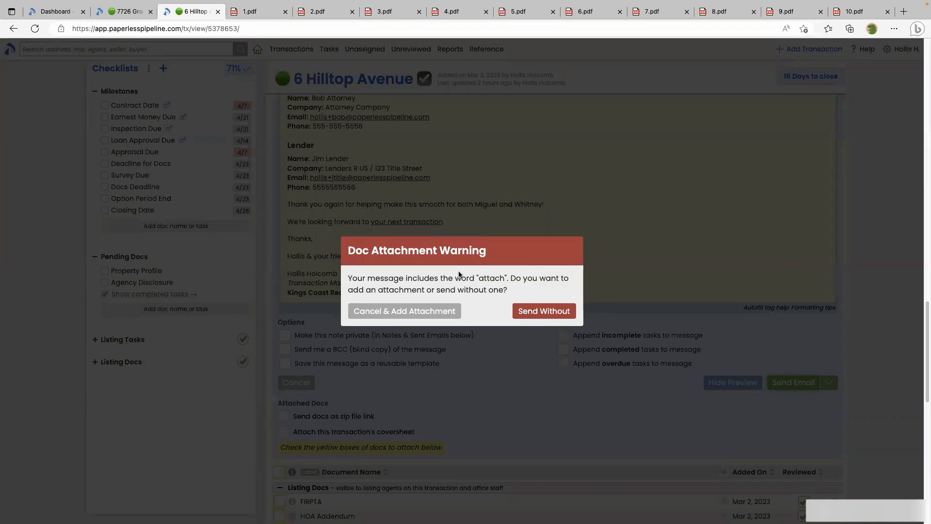
Go back to add attachments and select all Listing Docs and Sale Docs
click(427, 312)
scroll(424, 336, down, 3)
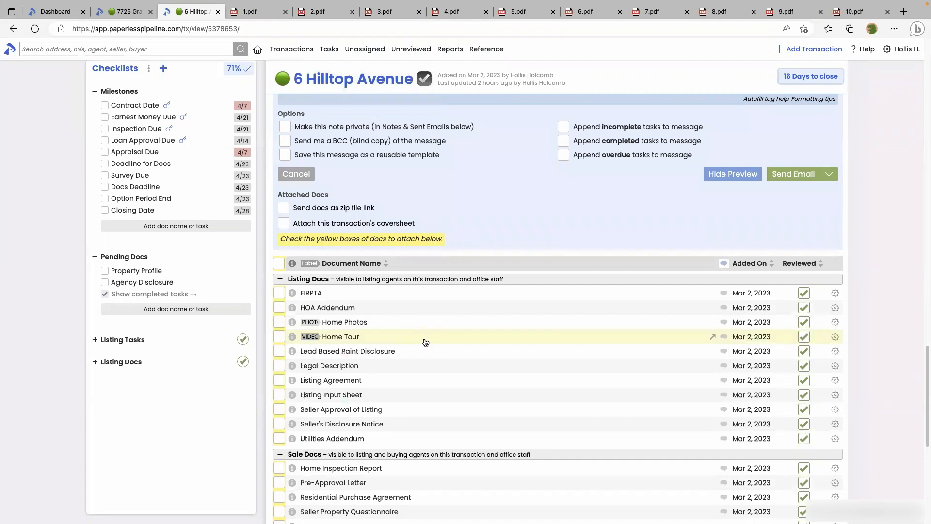
scroll(426, 342, down, 1)
scroll(315, 378, down, 1)
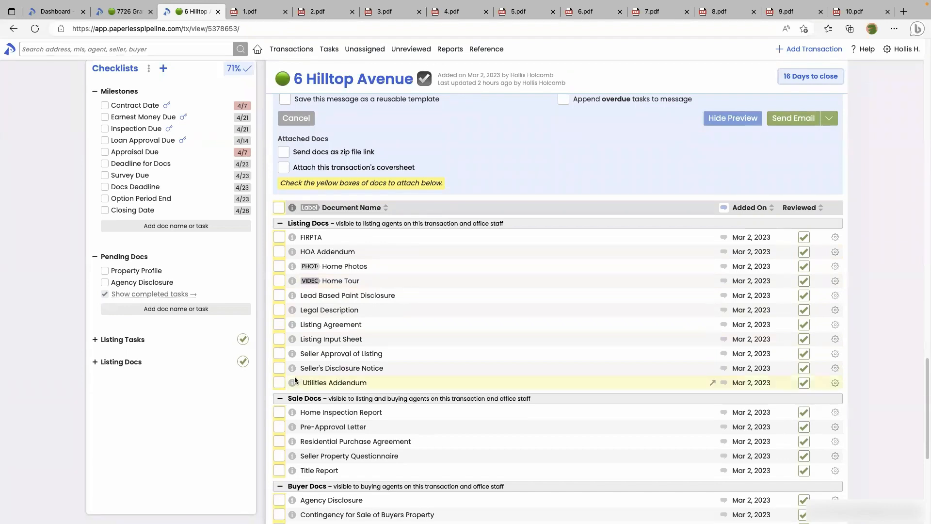
click(279, 295)
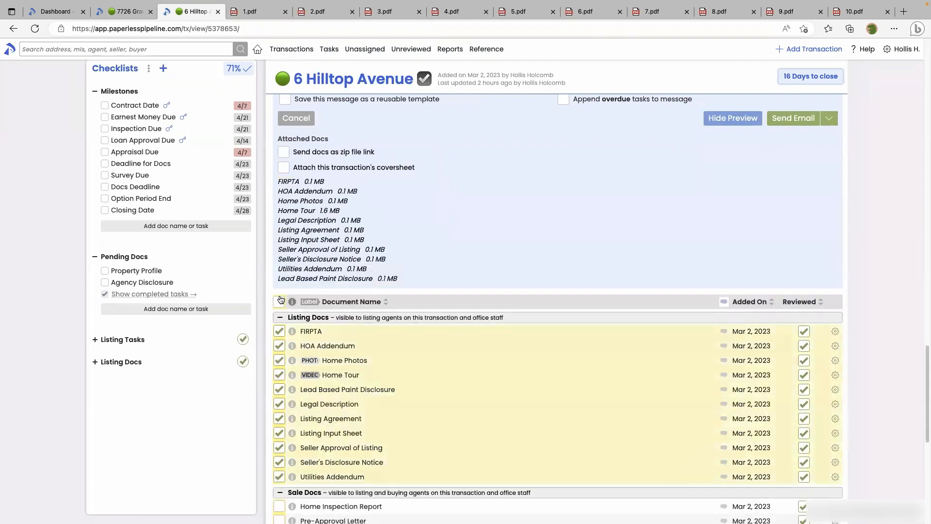
scroll(312, 370, down, 5)
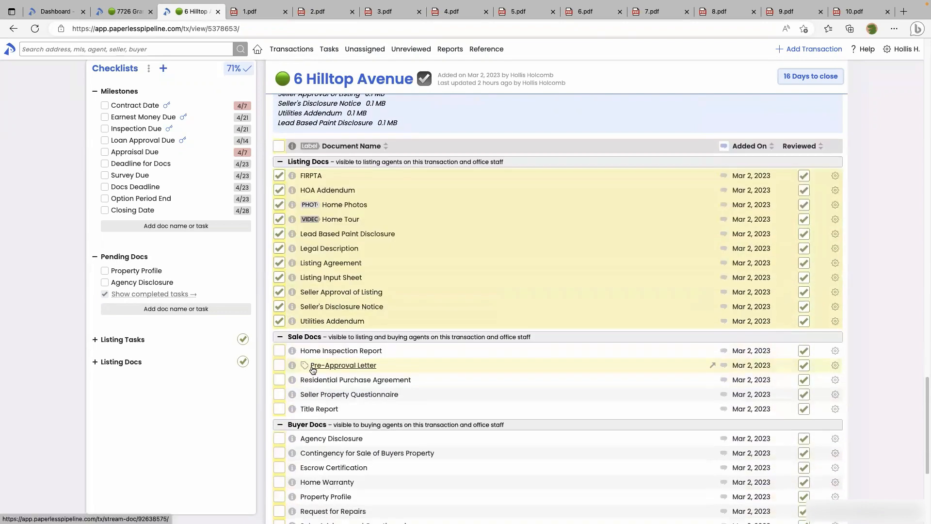
click(280, 367)
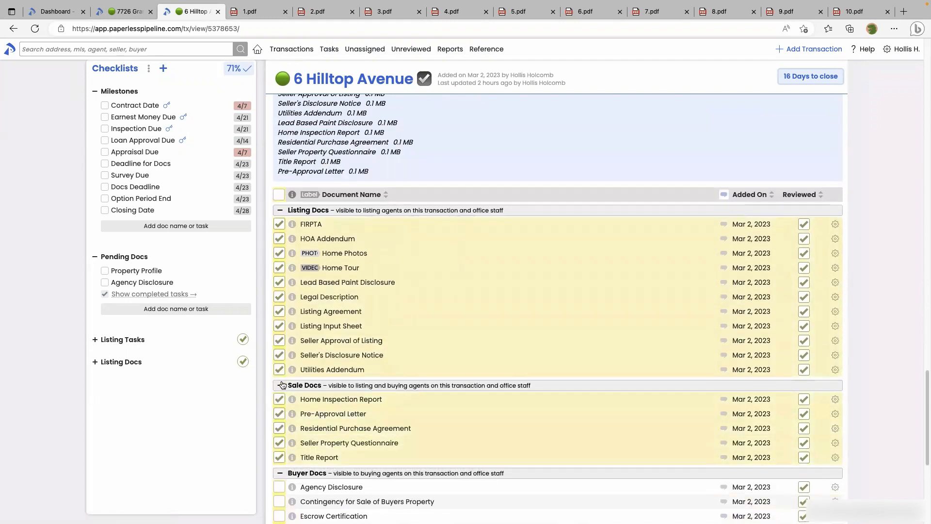
Send the docs as a zip file link and attach the coversheet with contacts included
mouse_move(289, 430)
scroll(285, 424, up, 5)
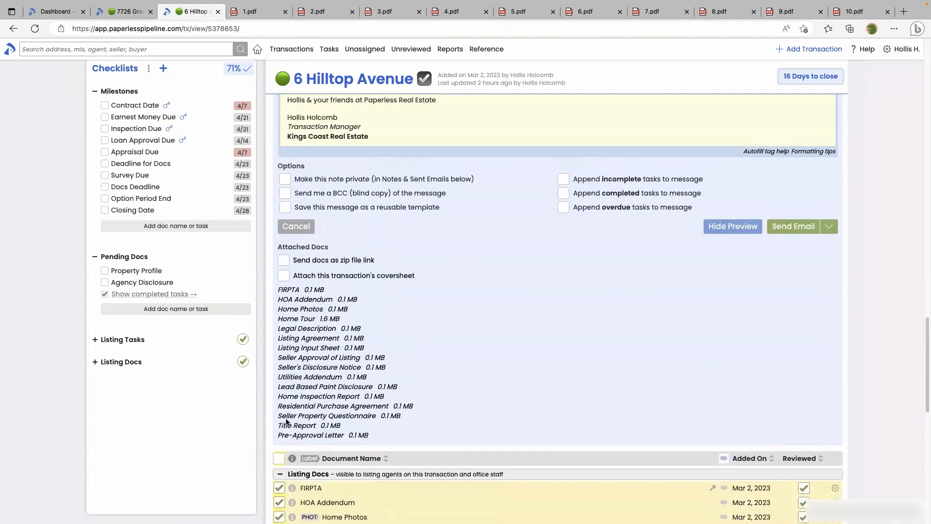
click(285, 261)
click(285, 276)
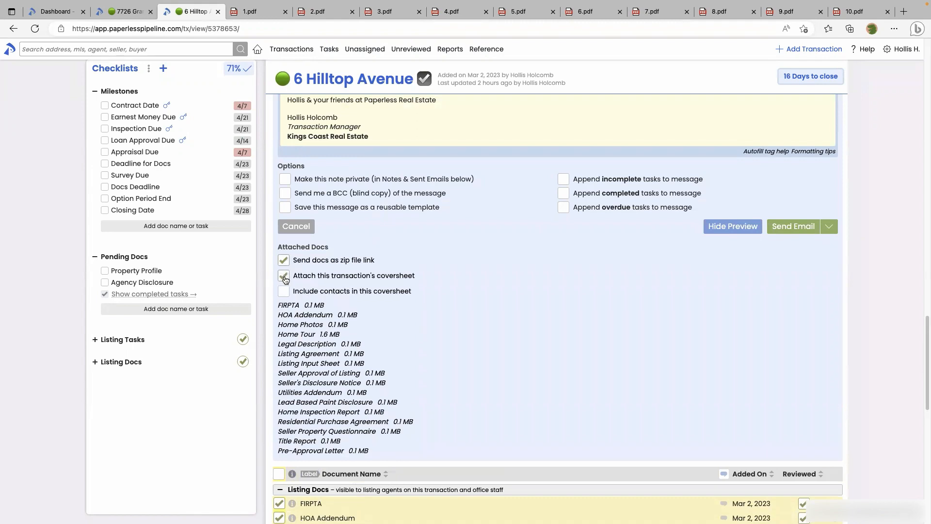
click(284, 292)
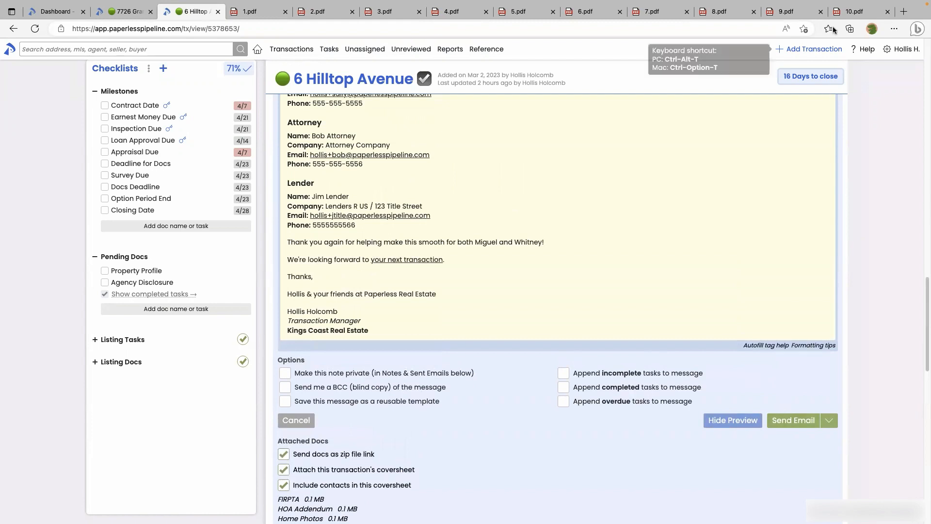
click(846, 15)
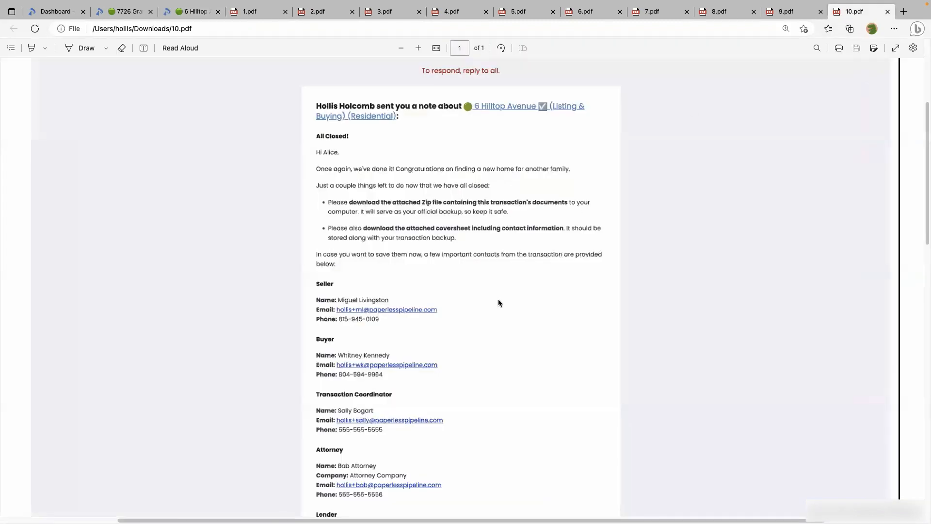
scroll(499, 300, down, 1)
scroll(499, 302, down, 1)
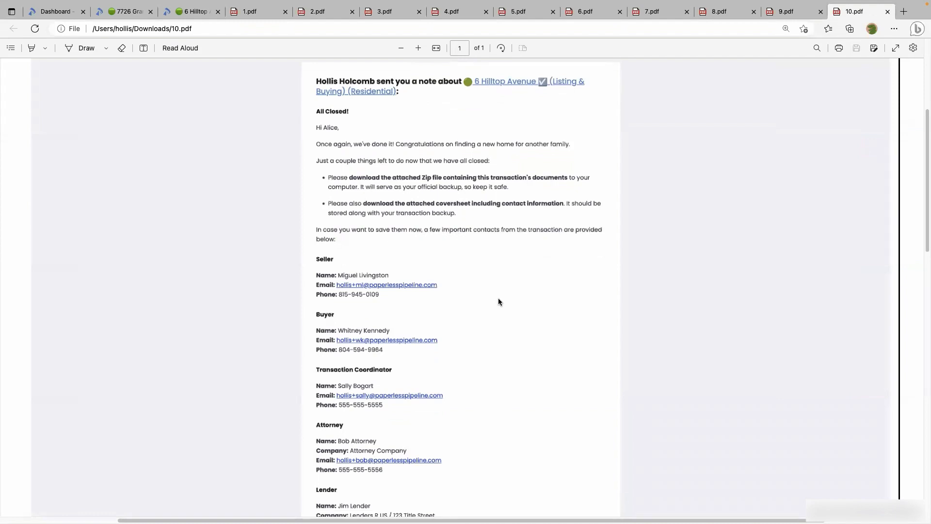
scroll(500, 303, down, 4)
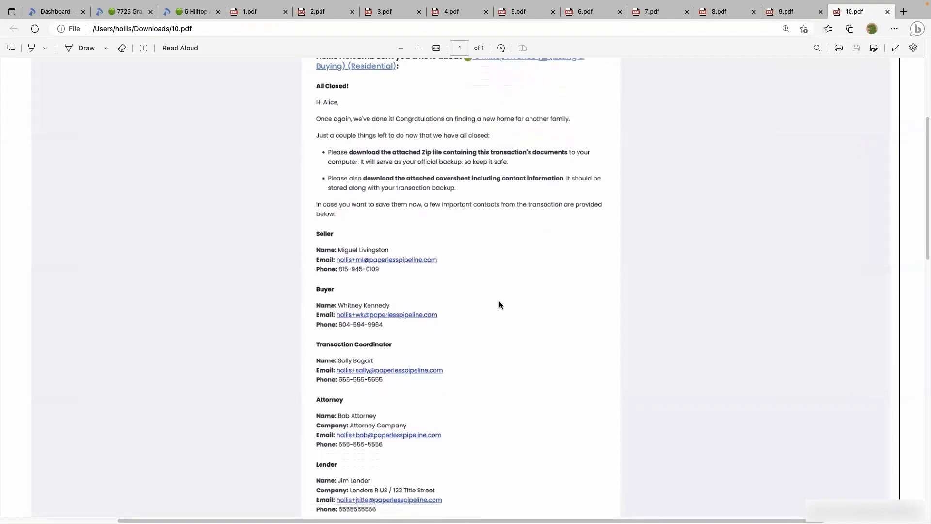
scroll(500, 304, down, 5)
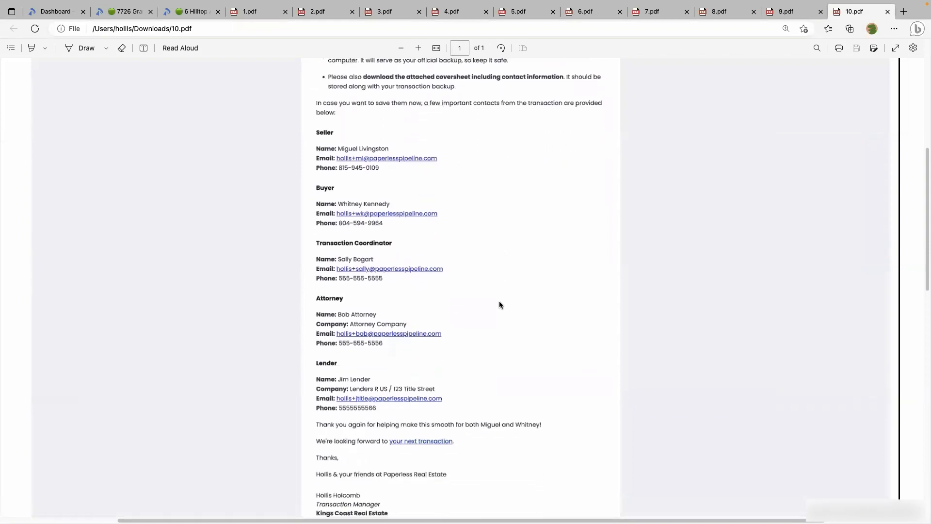
scroll(499, 304, down, 1)
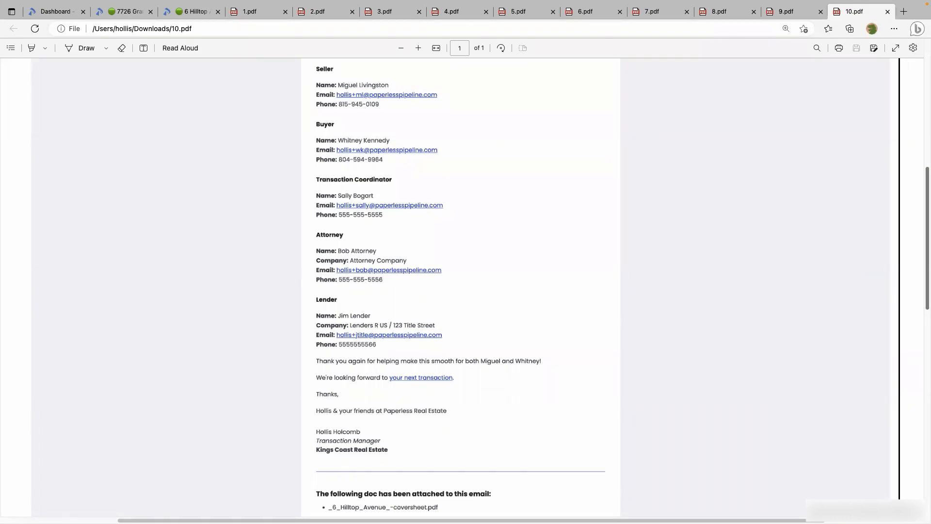
click(199, 11)
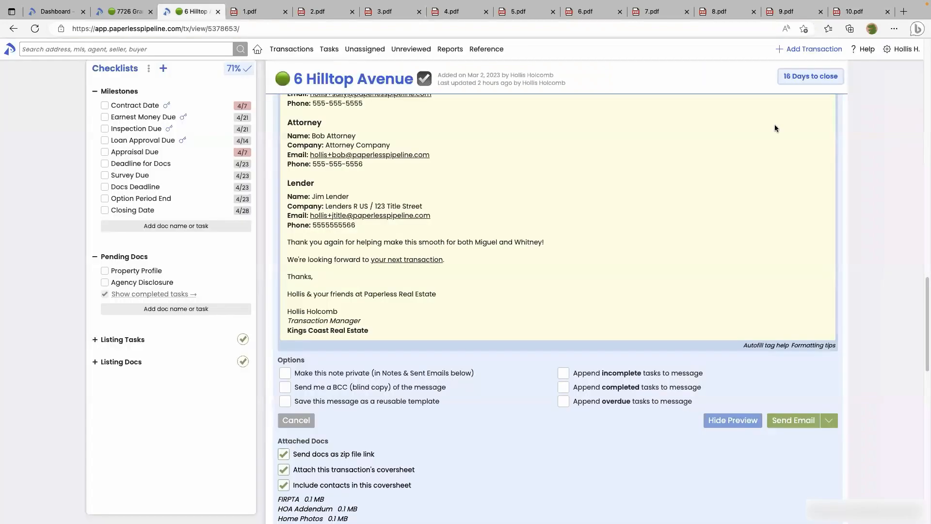
click(867, 49)
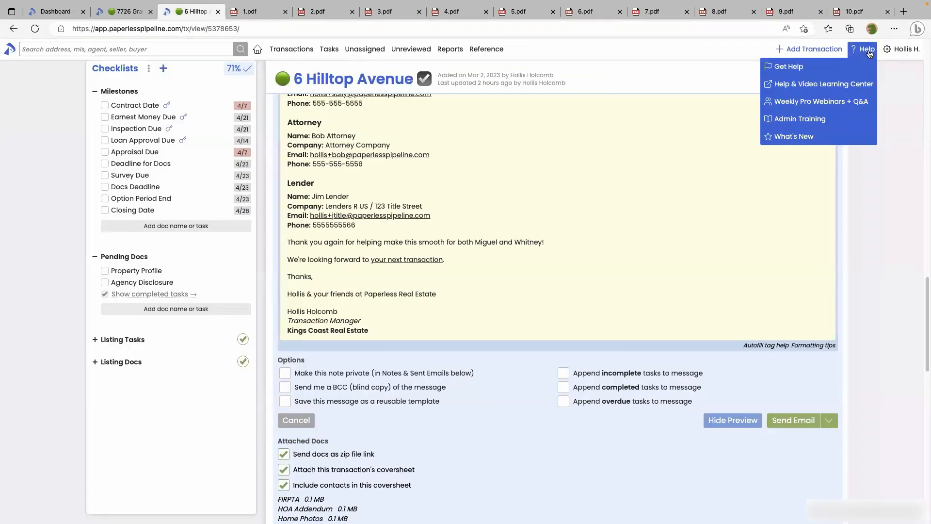